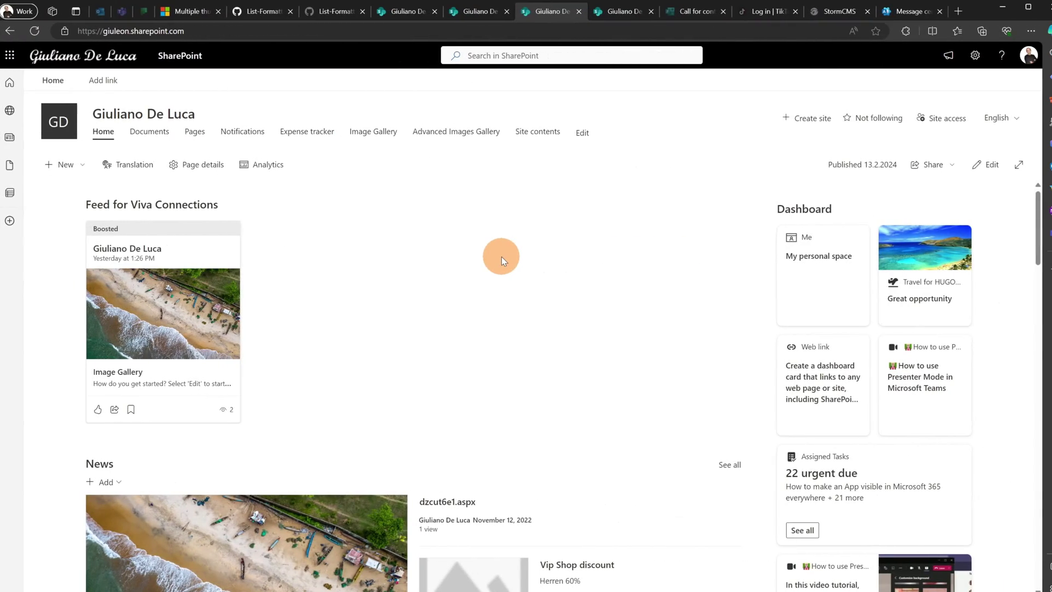
Step: Open the Image Gallery news post from the home page and examine its Image Gallery and Advanced Images Gallery sections
left_click(188, 328)
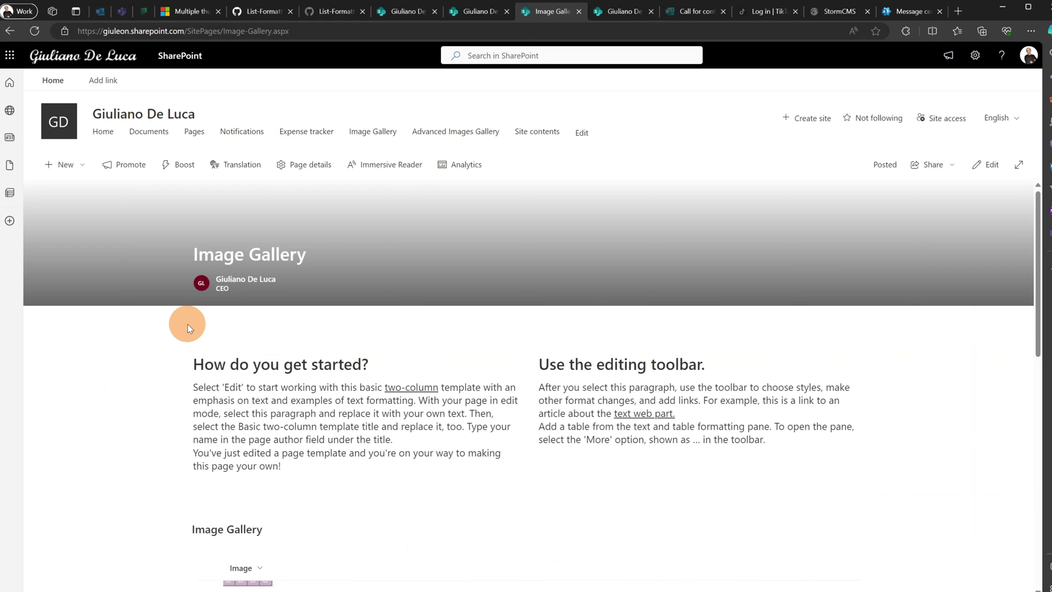
scroll(392, 331, "down", 2)
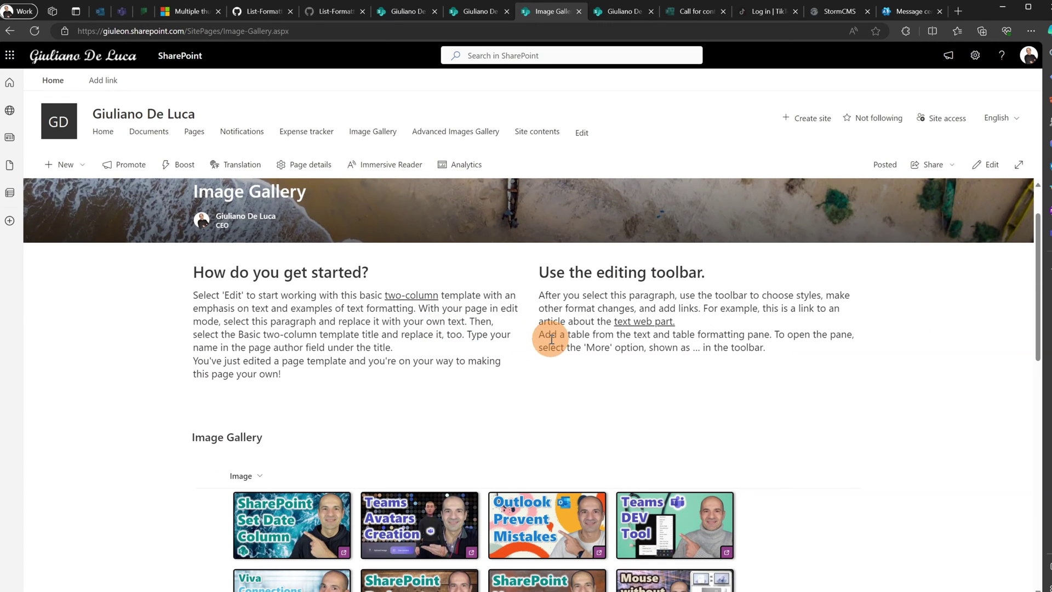
scroll(416, 384, "down", 5)
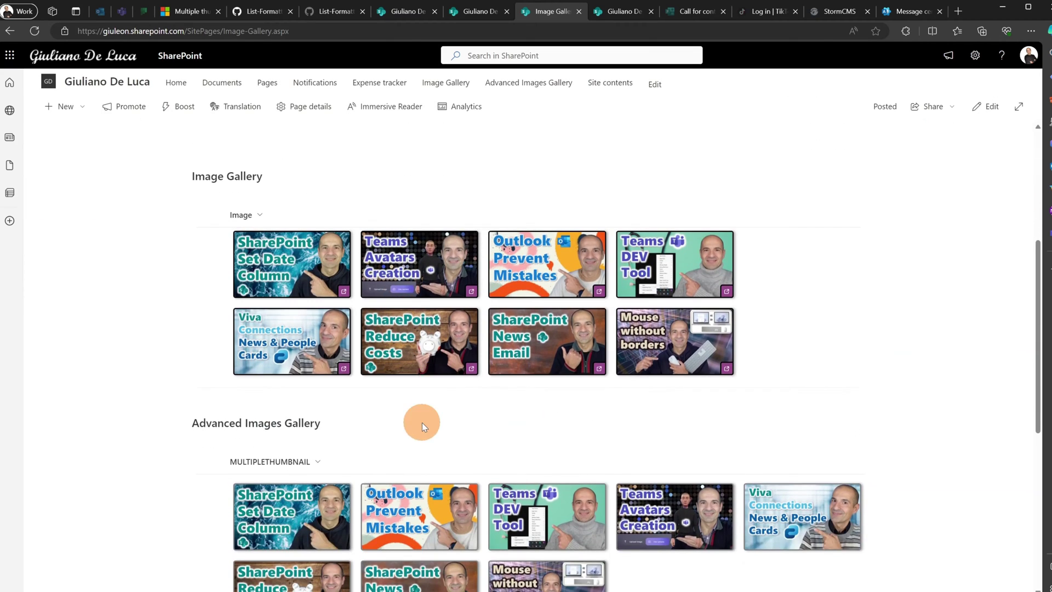
scroll(422, 422, "down", 3)
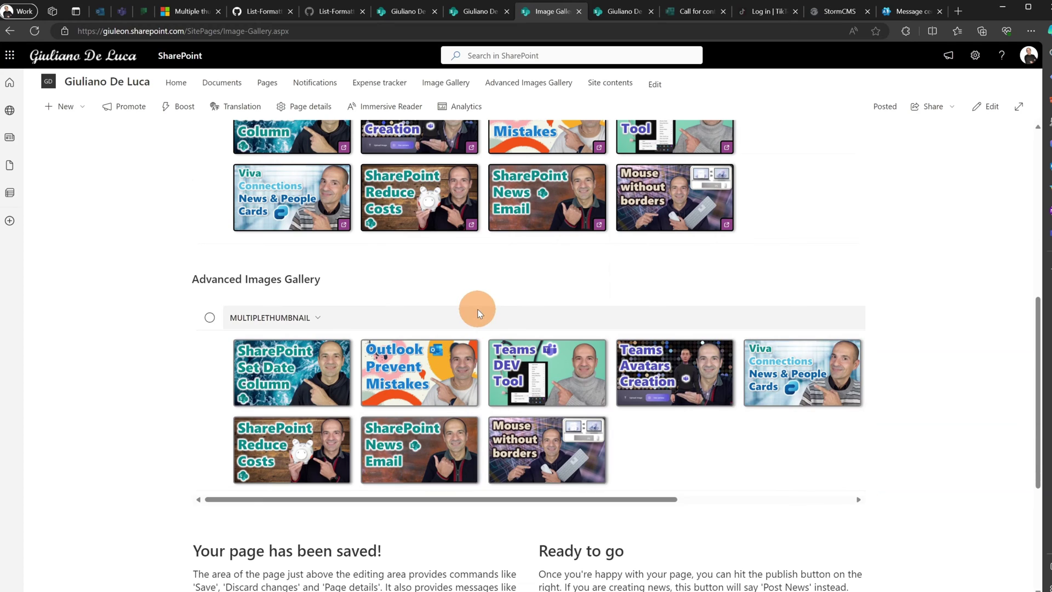
Step: View the Teams Avatars Creation image from the basic Image Gallery at full size in the browser, and close it
scroll(477, 309, "up", 3)
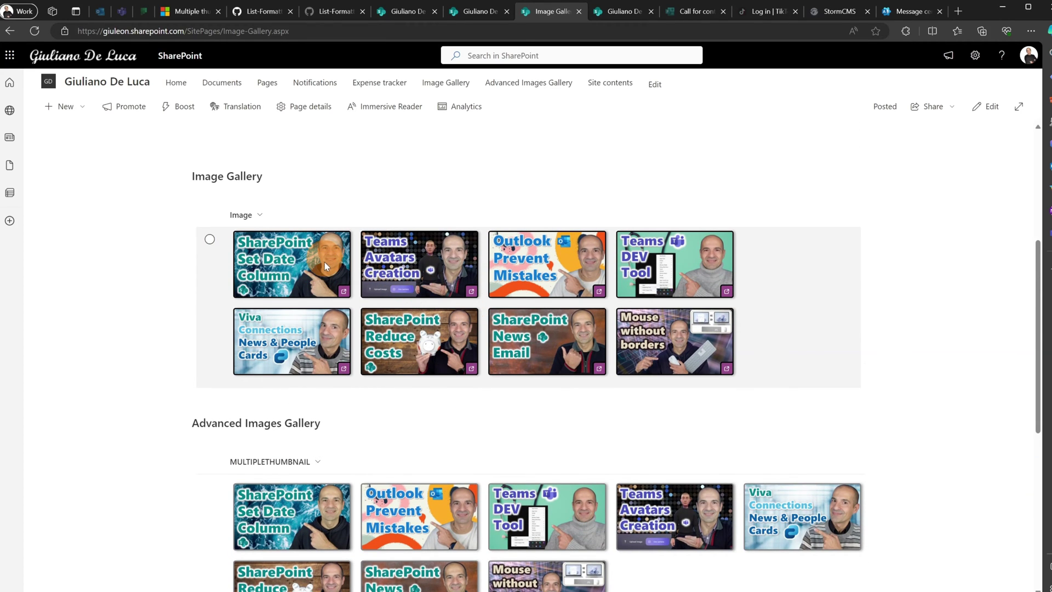
scroll(356, 376, "down", 2)
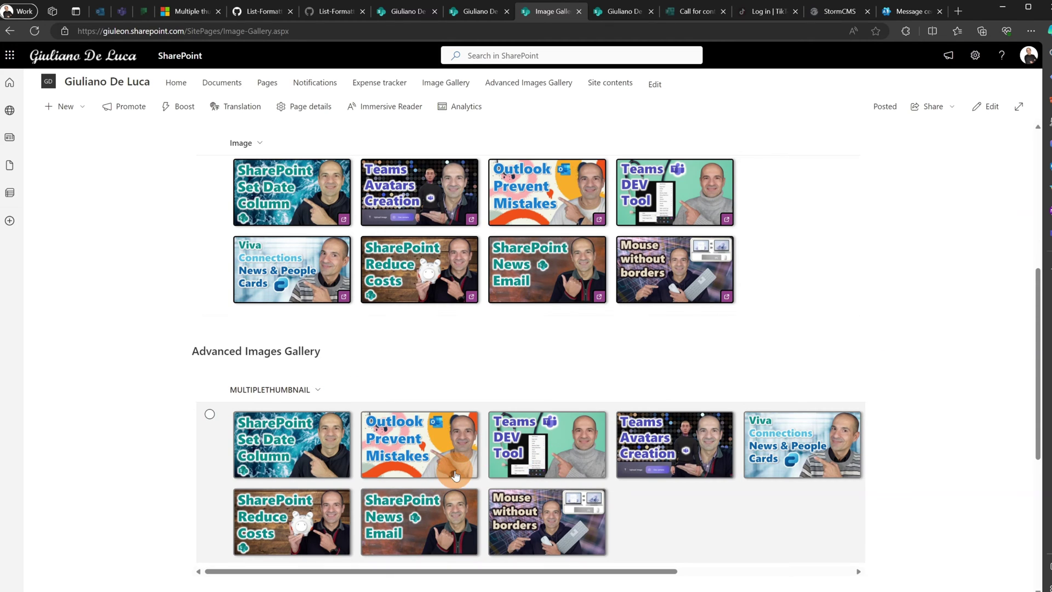
scroll(452, 471, "up", 4)
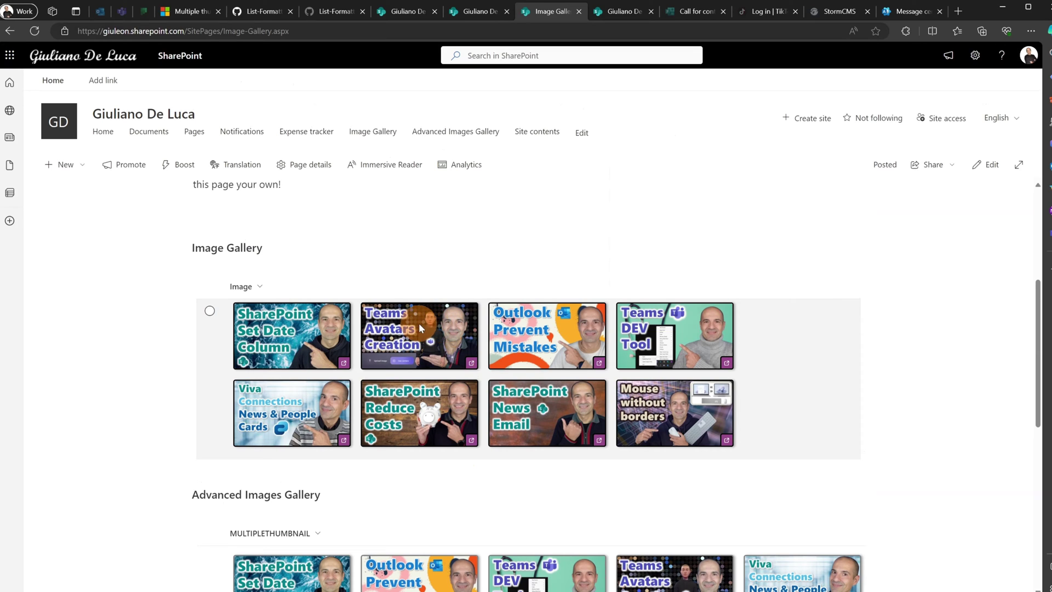
left_click(472, 366)
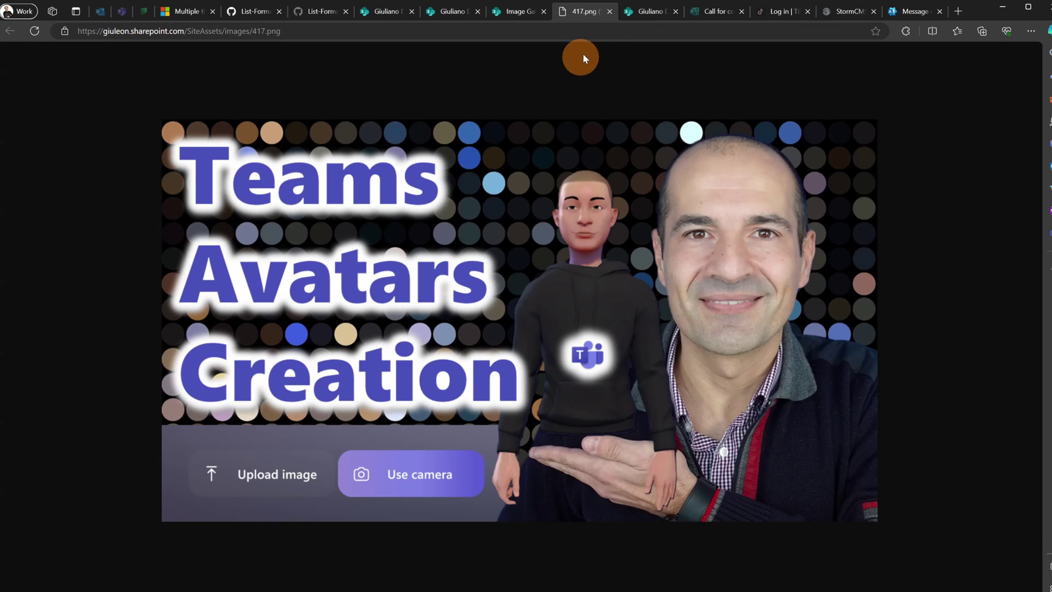
left_click(610, 12)
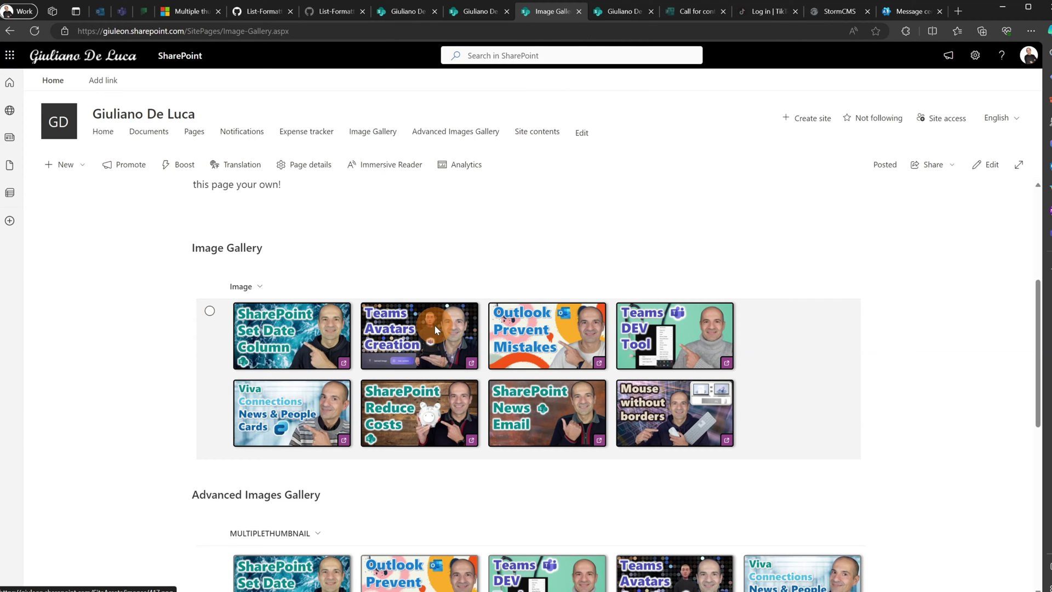
Step: Enlarge the Outlook Prevent Mistakes thumbnail in the Advanced Images Gallery, view it in the browser, and close both views
scroll(434, 324, "down", 3)
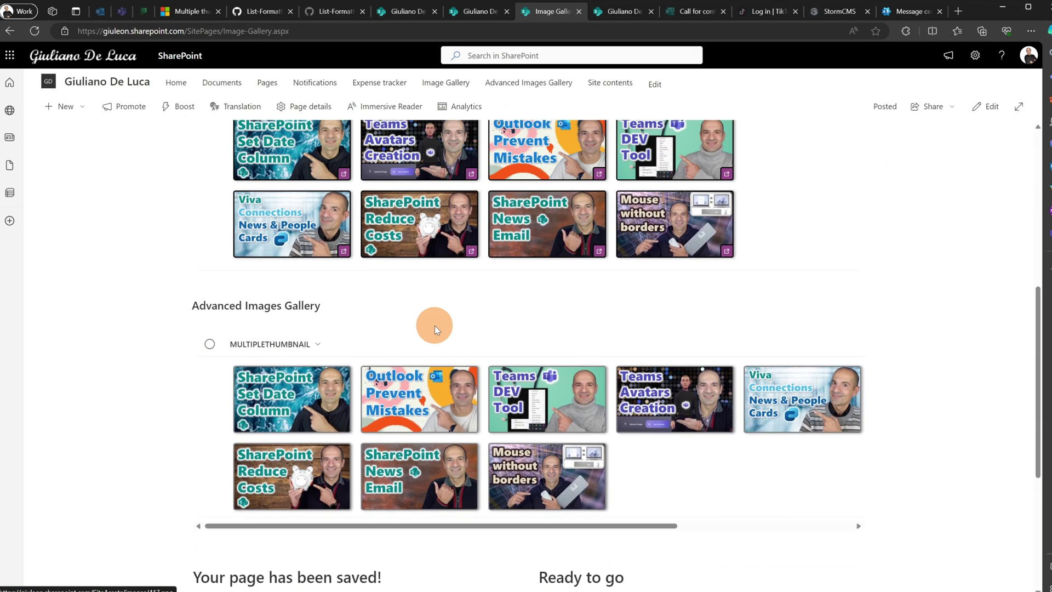
scroll(435, 328, "down", 1)
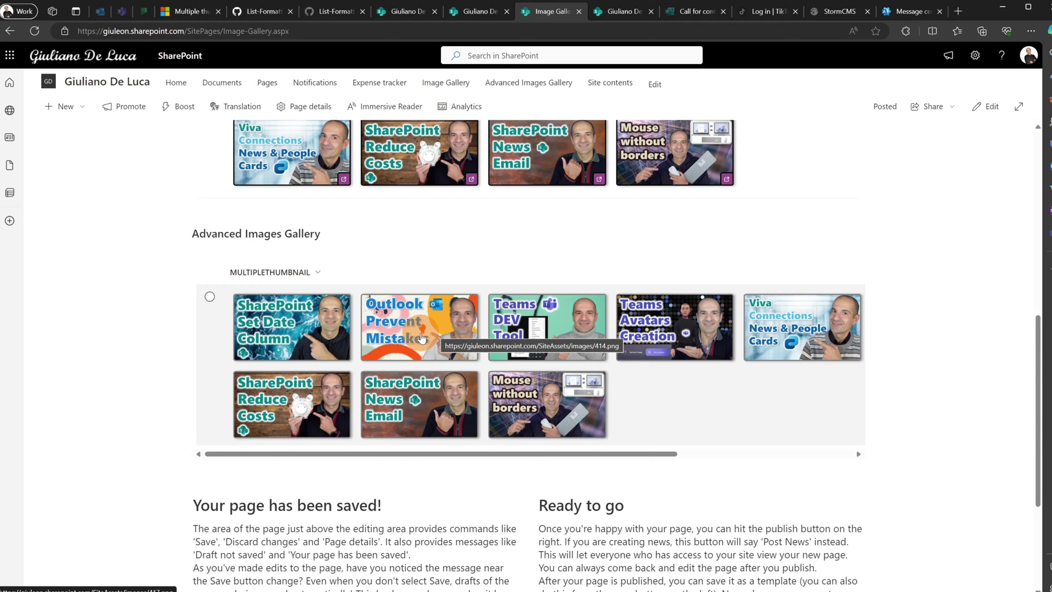
left_click(417, 337)
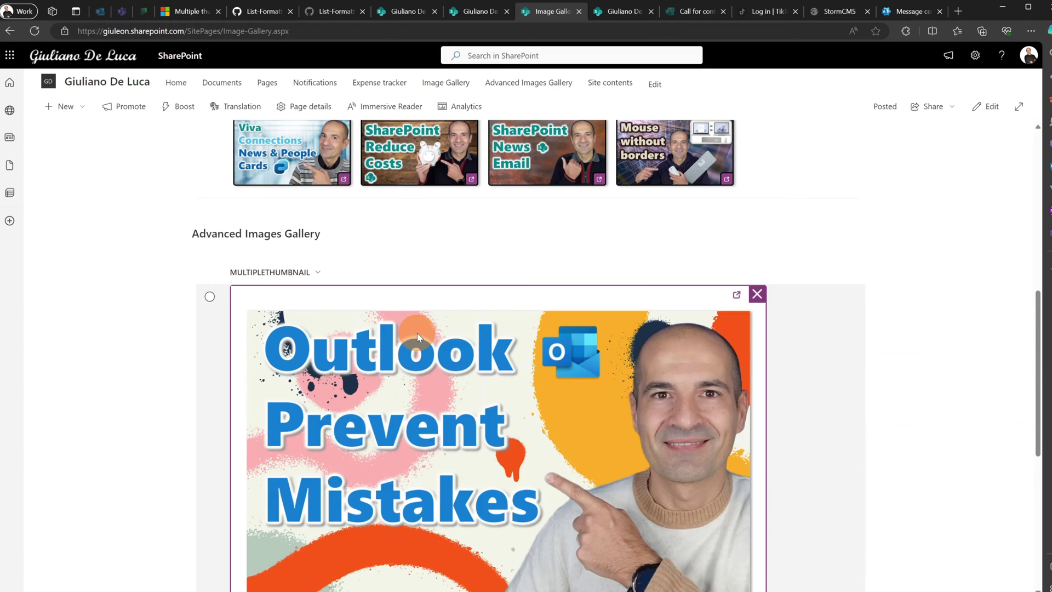
scroll(589, 353, "down", 1)
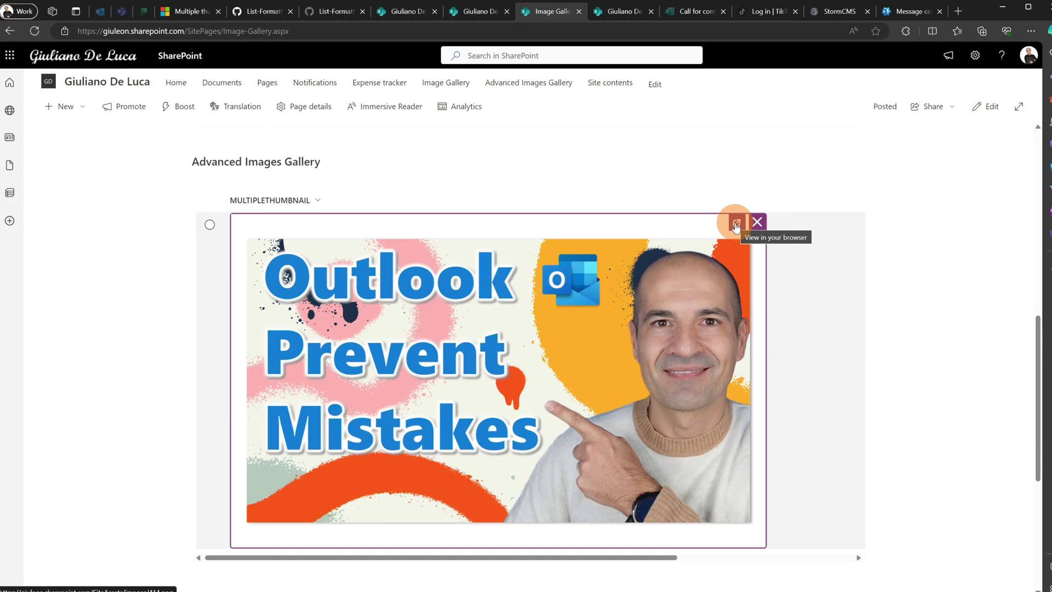
left_click(736, 224)
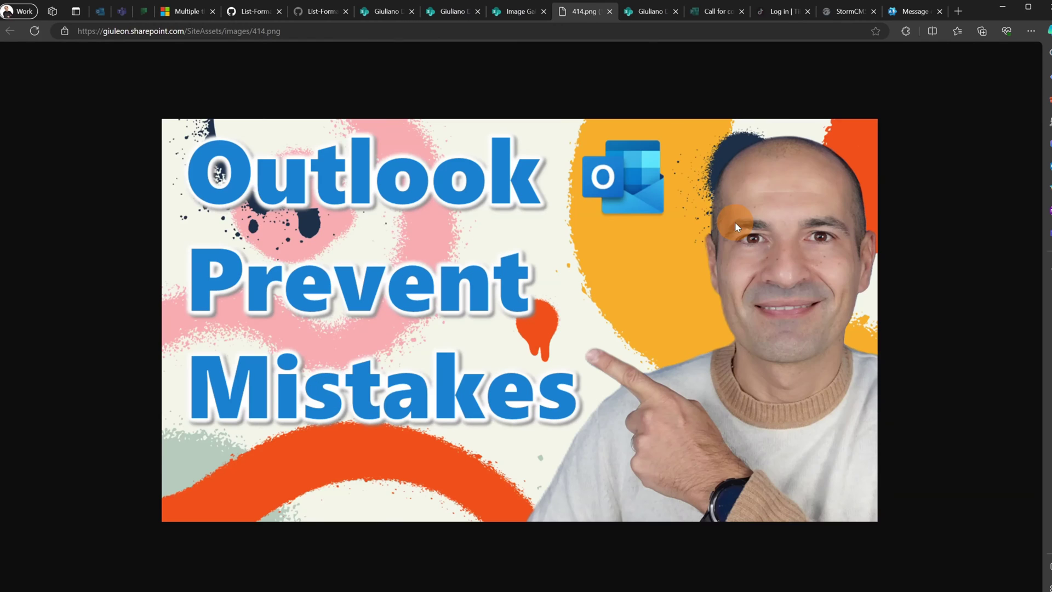
left_click(609, 13)
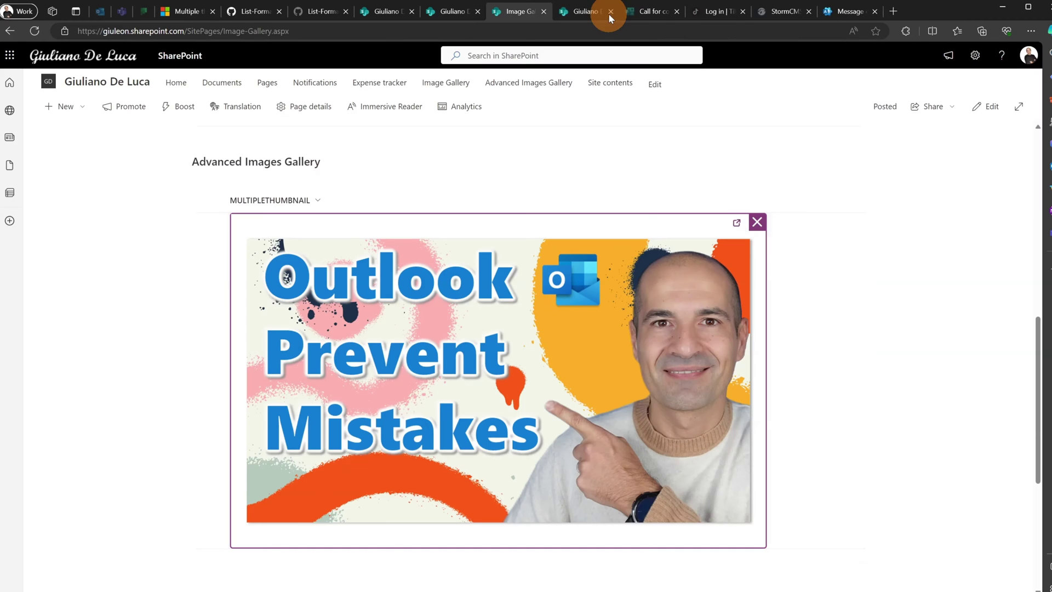
left_click(756, 223)
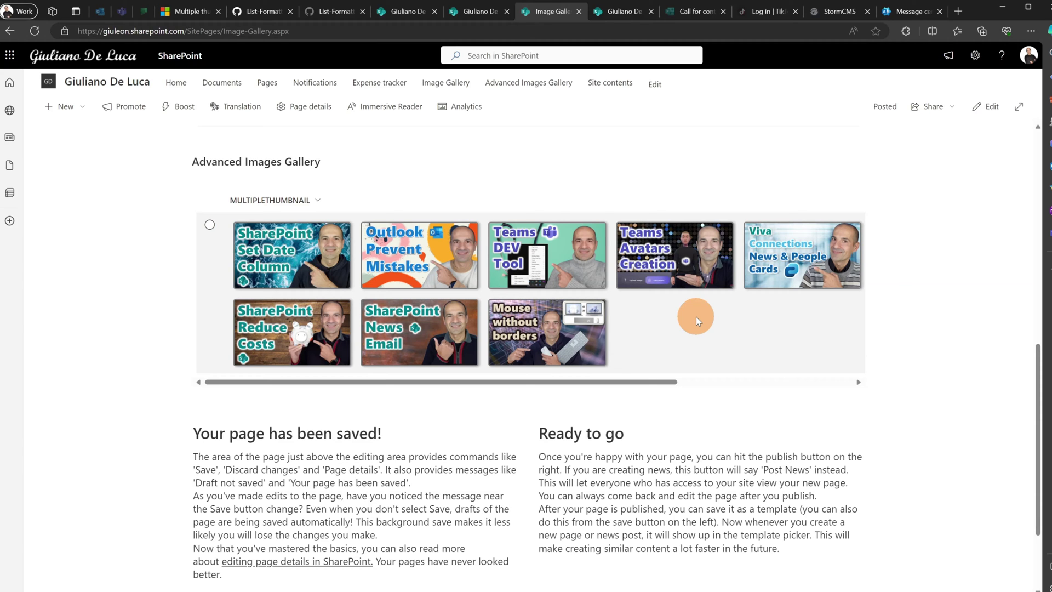
Step: Preview the Mouse without borders and SharePoint News Email images in the Advanced Images Gallery, closing each enlarged view
left_click(555, 337)
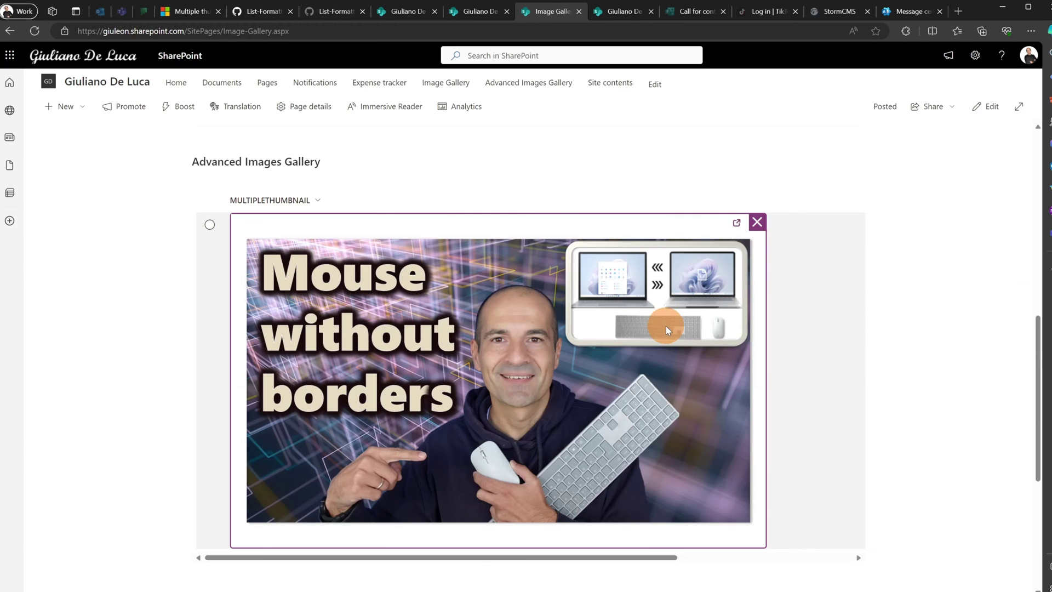
left_click(757, 223)
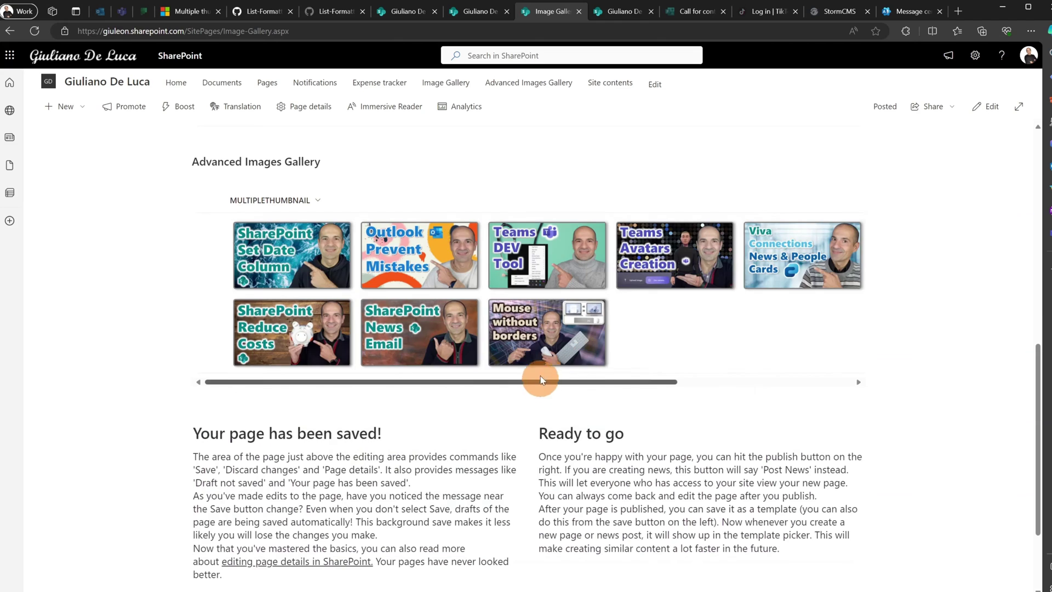
left_click(432, 330)
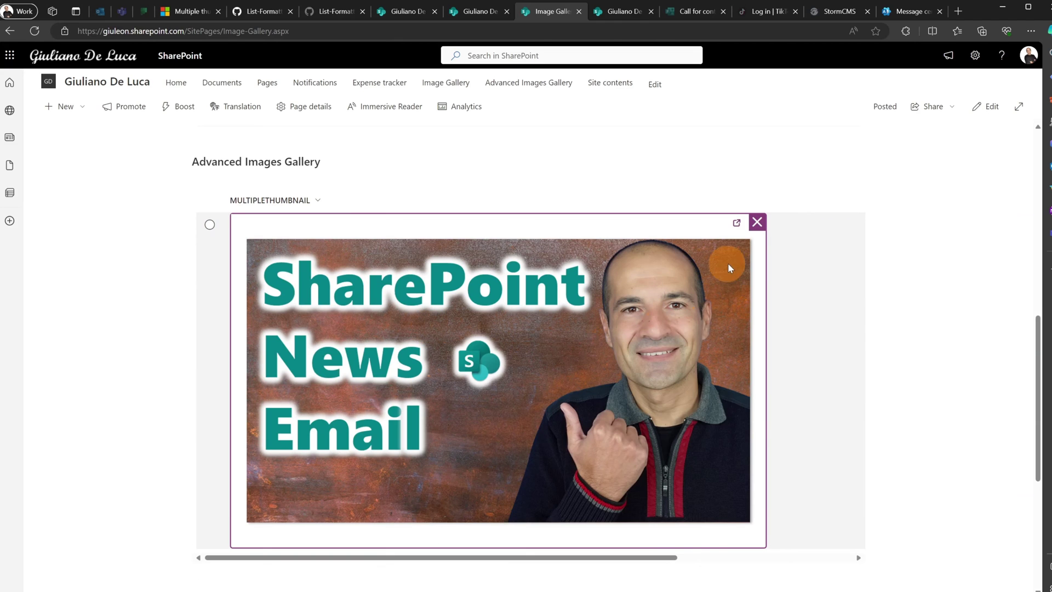
left_click(757, 222)
scroll(501, 327, "up", 1)
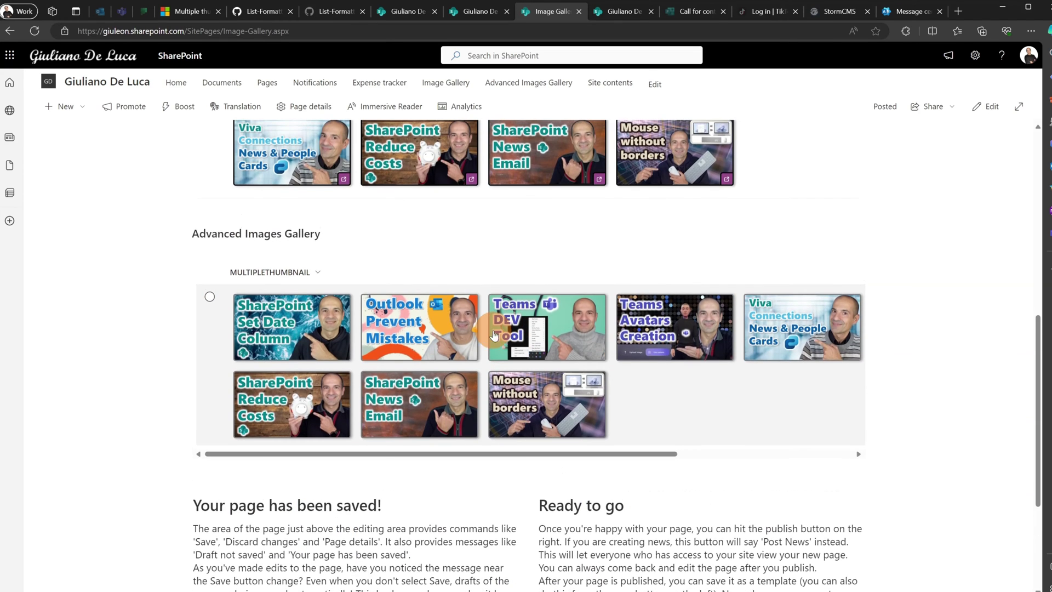
scroll(490, 350, "up", 1)
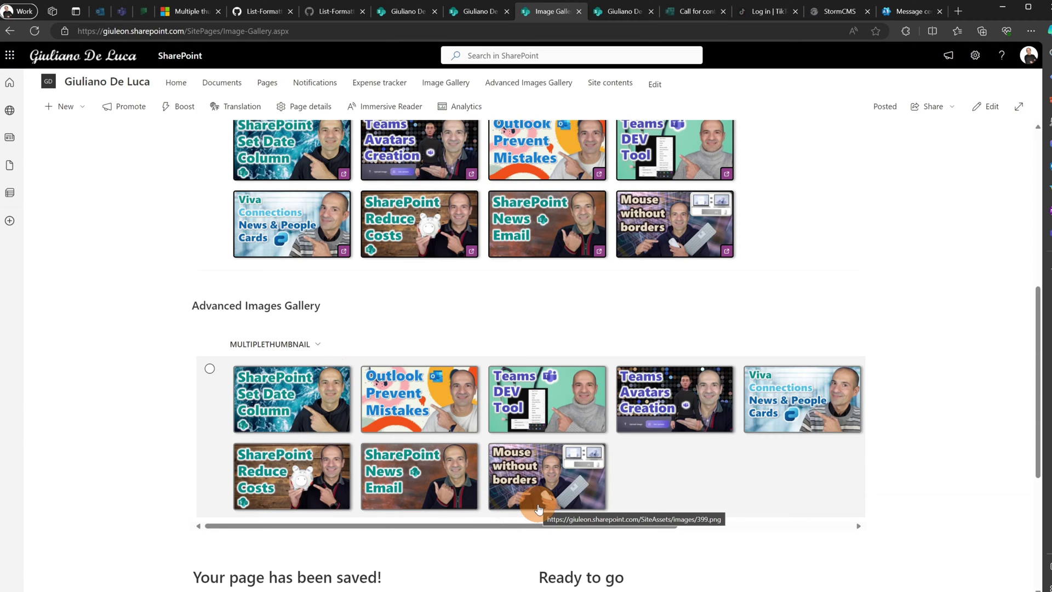
scroll(550, 485, "up", 1)
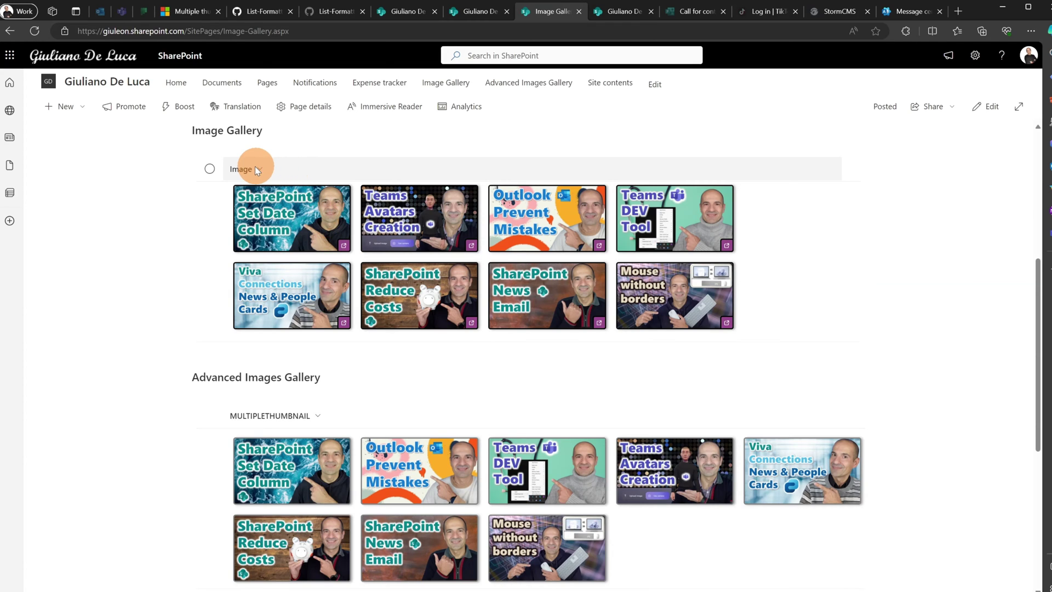
left_click(215, 248)
left_click(215, 248)
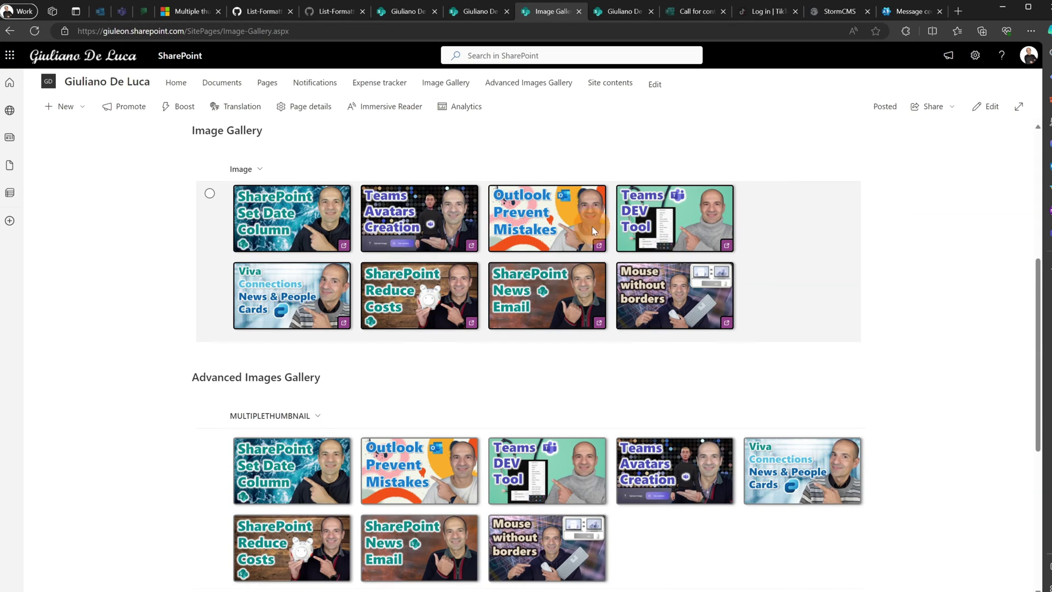
scroll(483, 349, "up", 1)
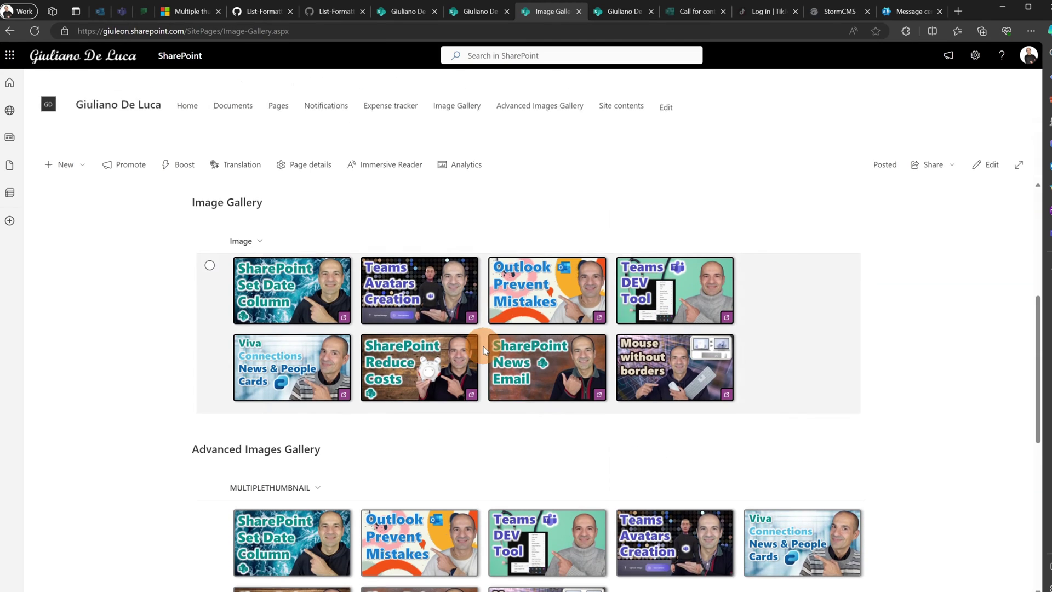
left_click(291, 246)
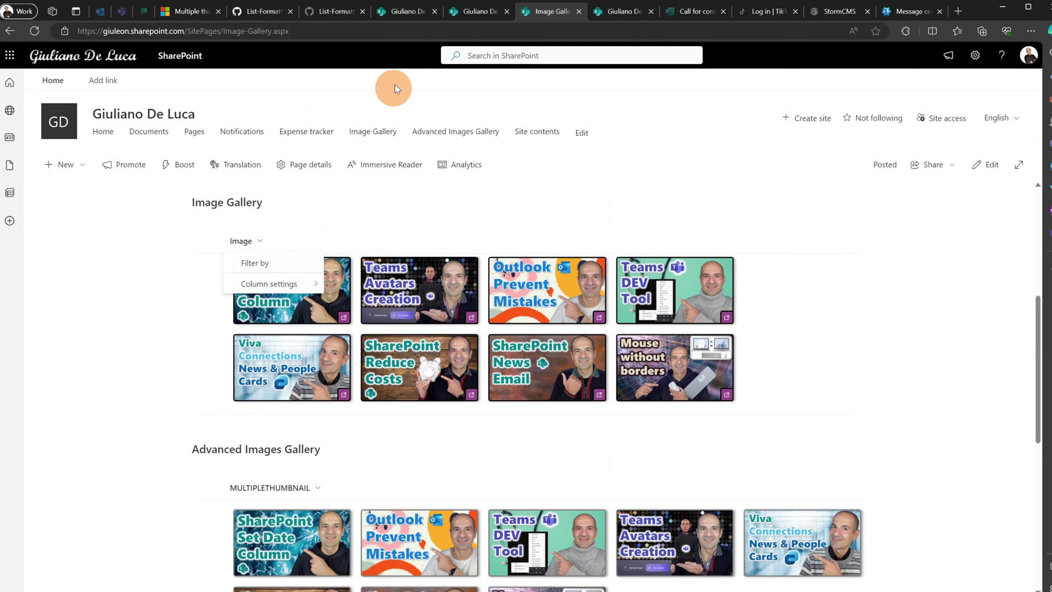
Step: Switch to the Image Gallery list, deselect its row, and look at the Image column's settings options
left_click(413, 11)
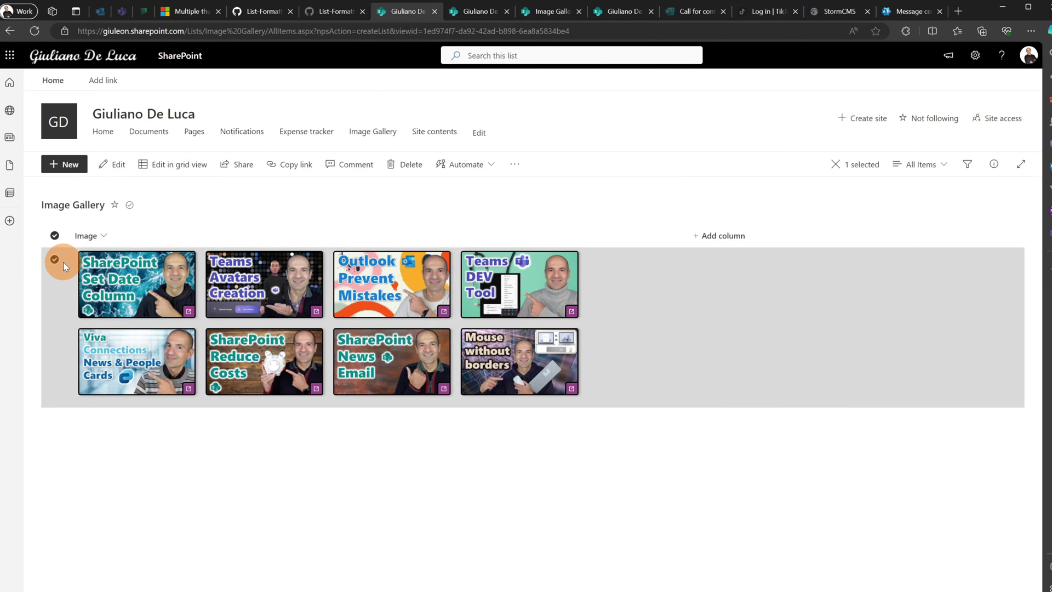
left_click(57, 261)
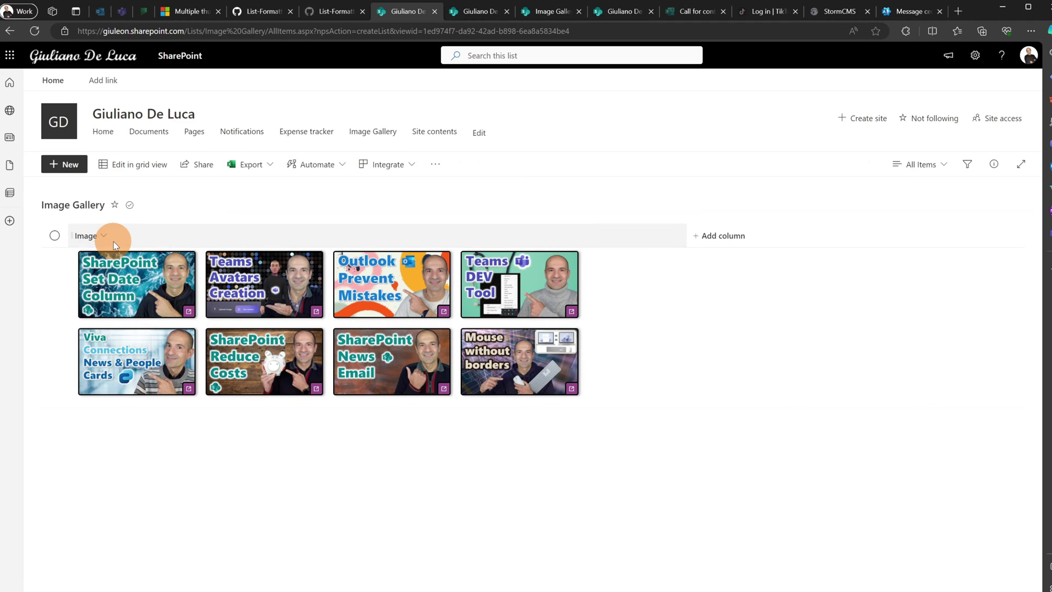
left_click(114, 242)
mouse_move(136, 279)
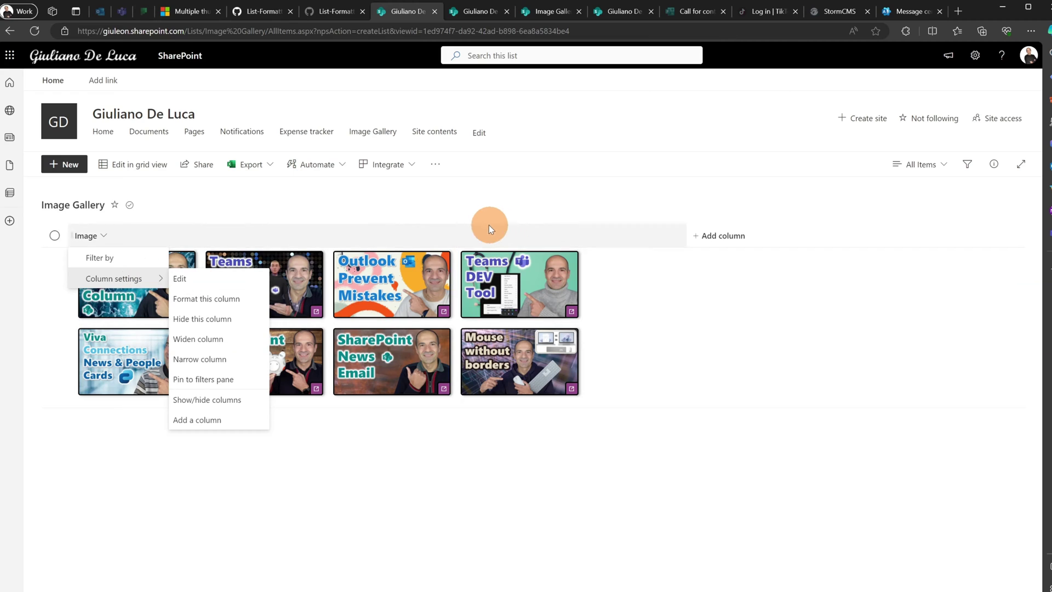
left_click(525, 185)
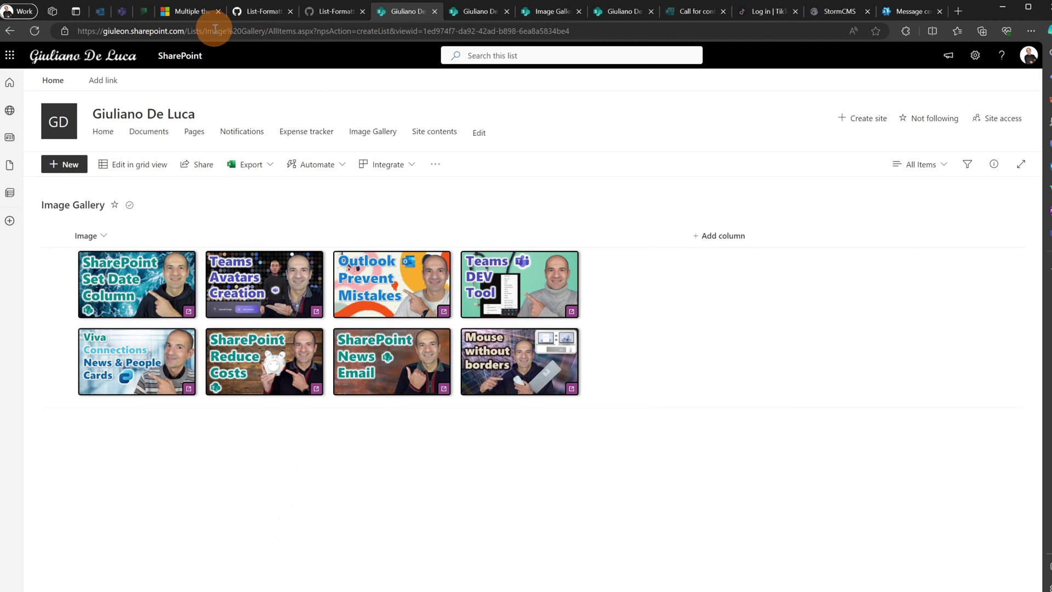
Step: Look at the Multiple thumbnail sample page, and read the overview in the multi-choice-thumbnail README on GitHub
left_click(200, 14)
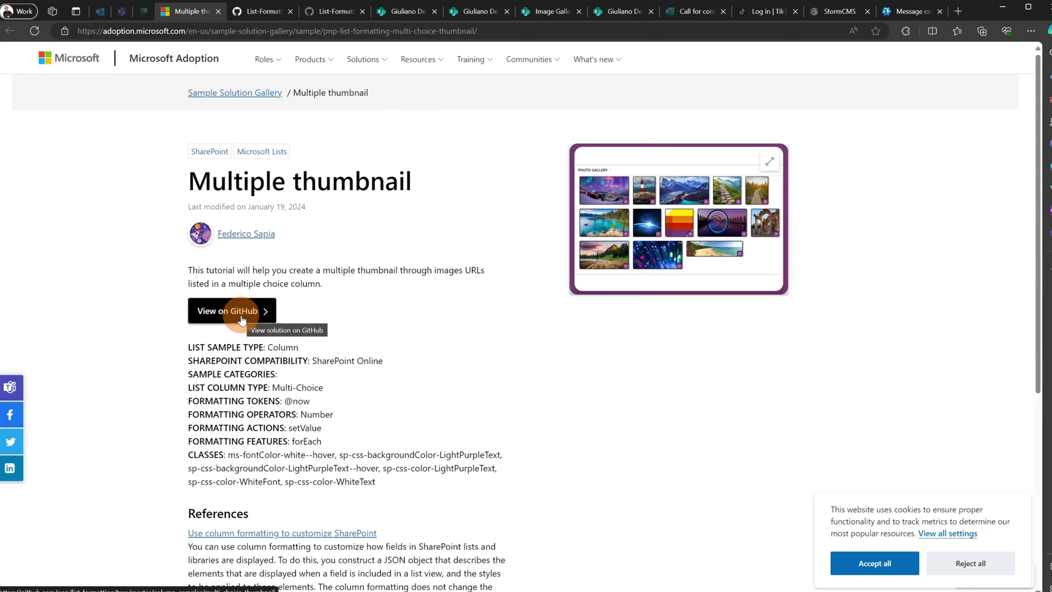
left_click(261, 12)
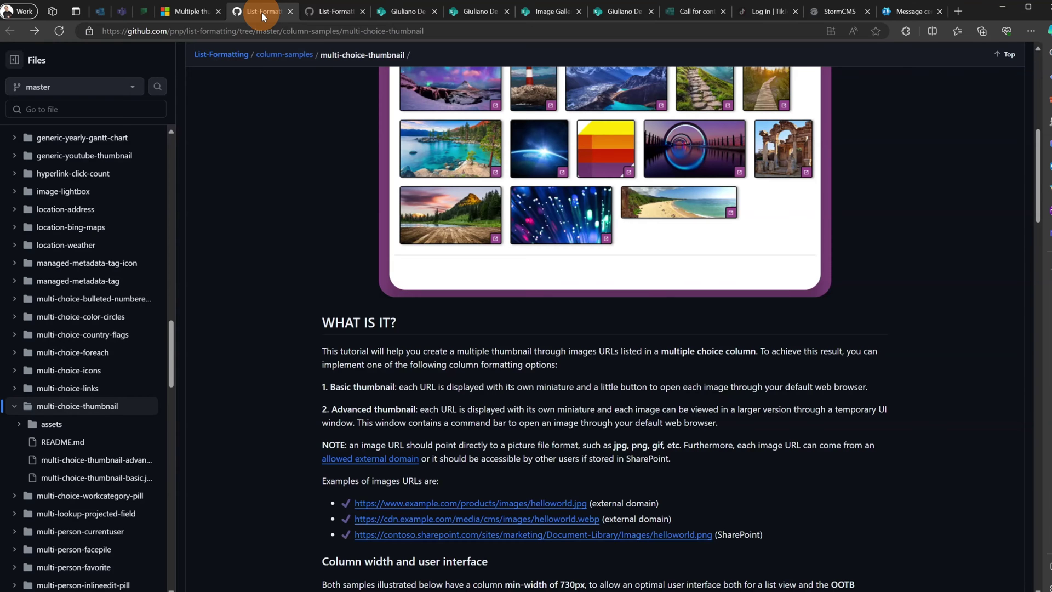
scroll(258, 230, "up", 7)
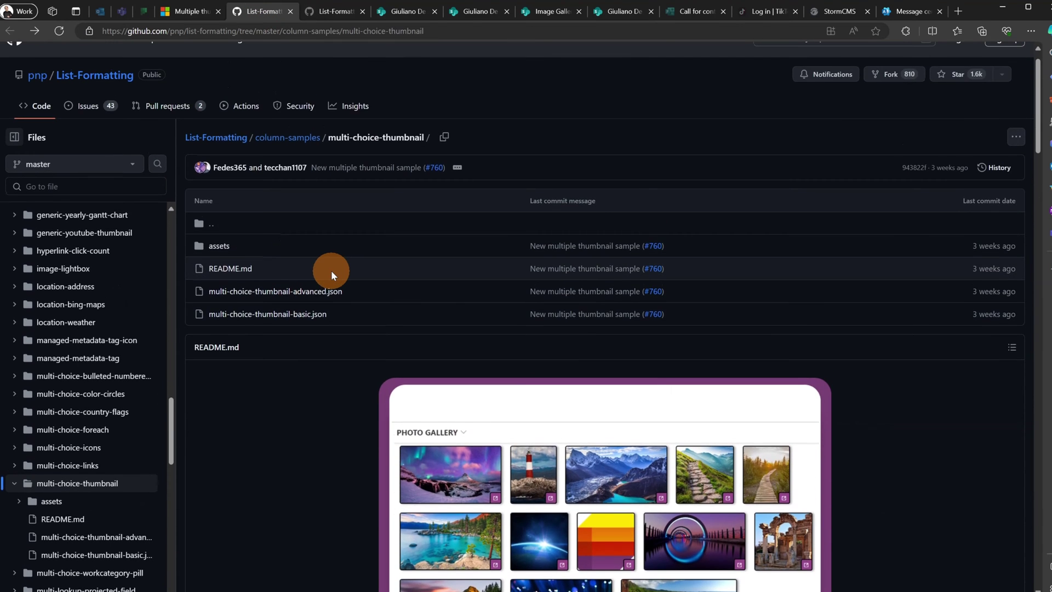
scroll(331, 271, "down", 4)
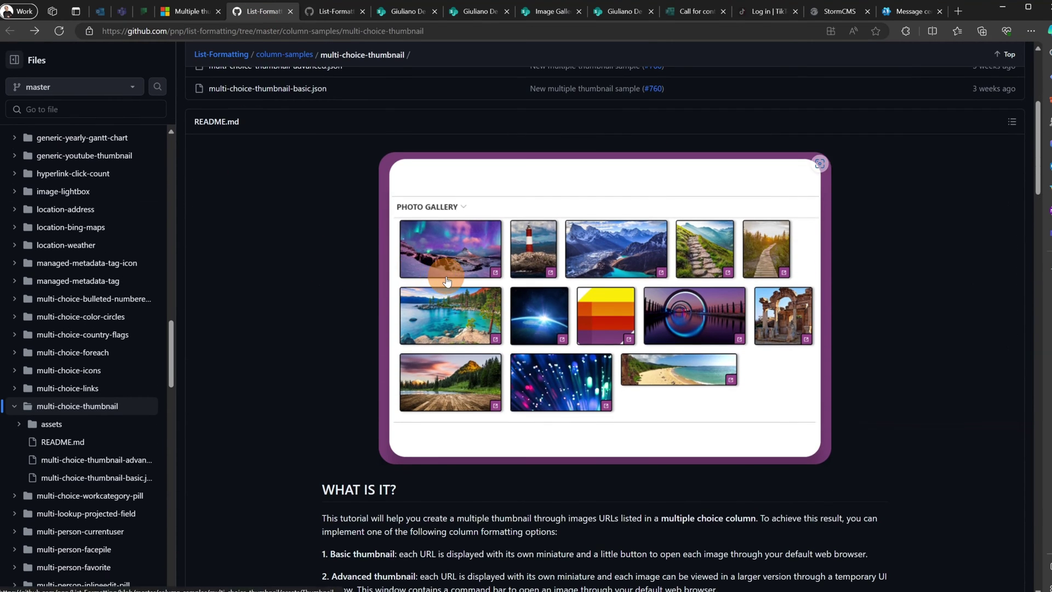
scroll(548, 306, "down", 4)
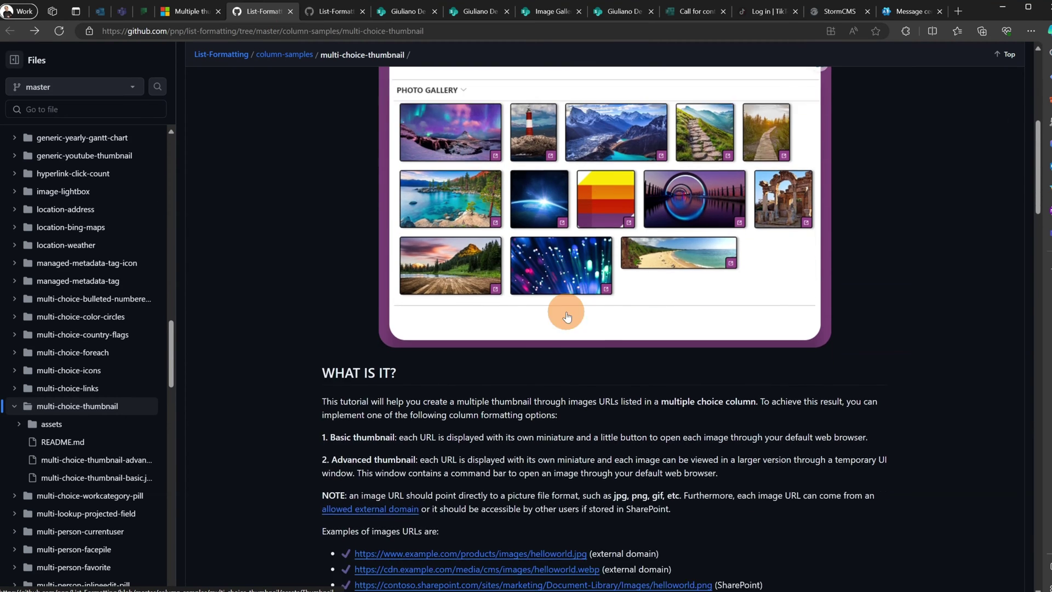
scroll(567, 316, "down", 6)
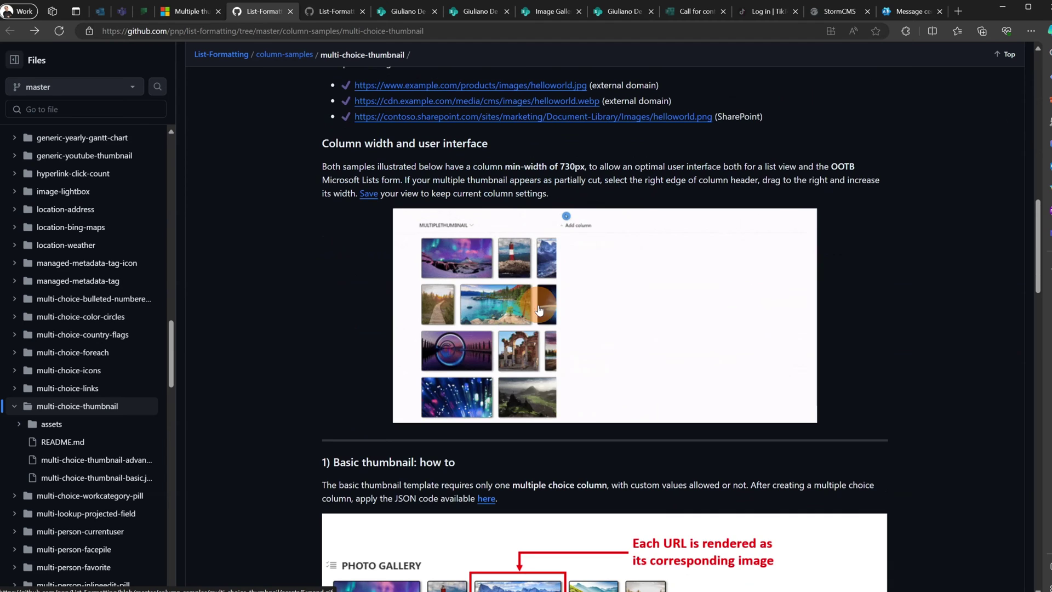
Step: Review the README's basic and advanced thumbnail instructions, including the MULTIPLETHUMBNAIL, LASTURL and VIEWTIME columns and the large preview window
scroll(567, 317, "down", 1)
scroll(540, 311, "down", 4)
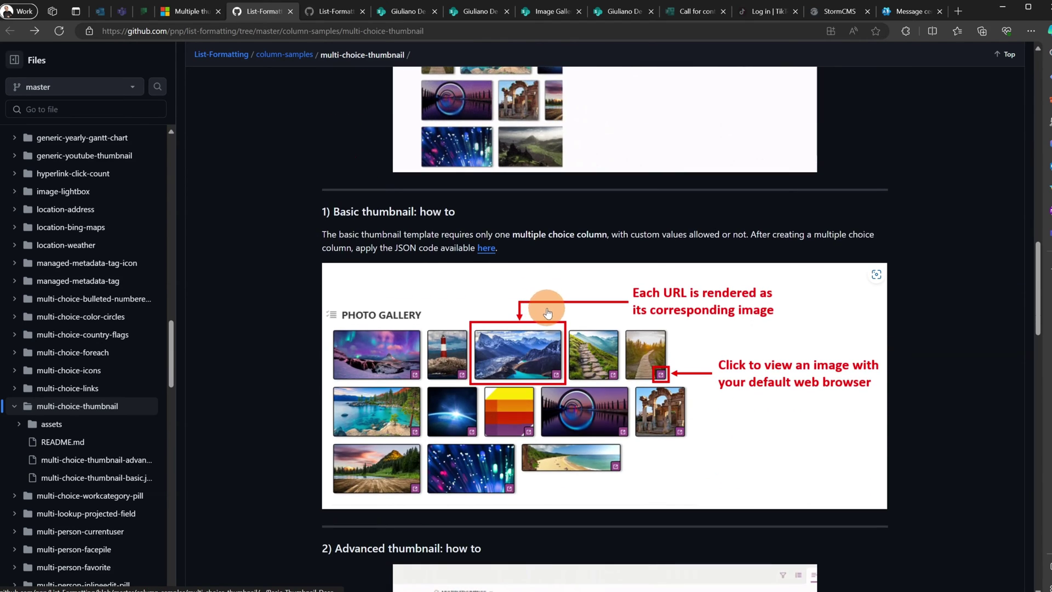
scroll(549, 331, "down", 6)
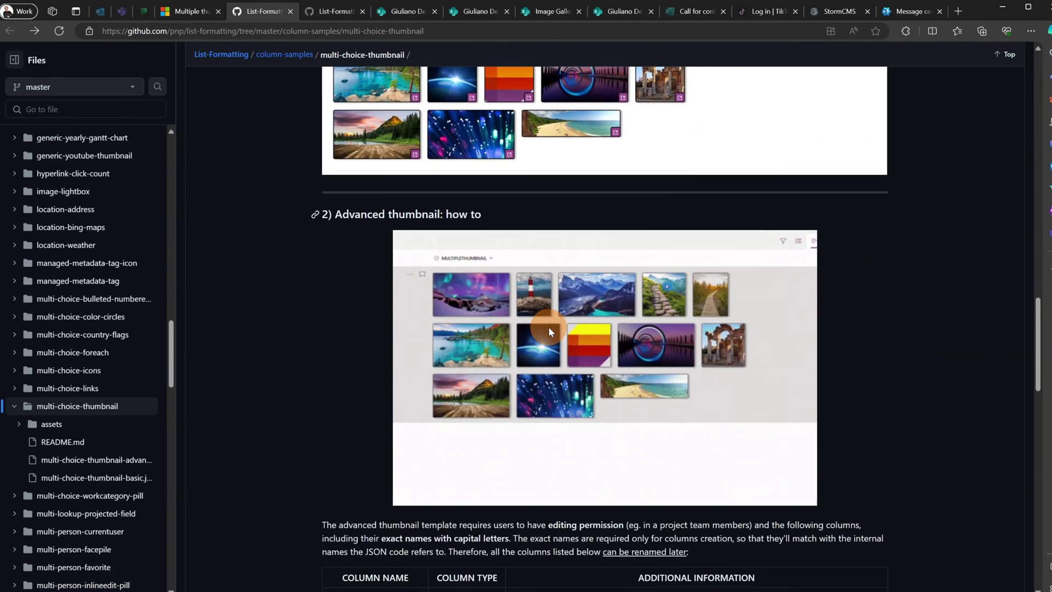
scroll(549, 332, "down", 7)
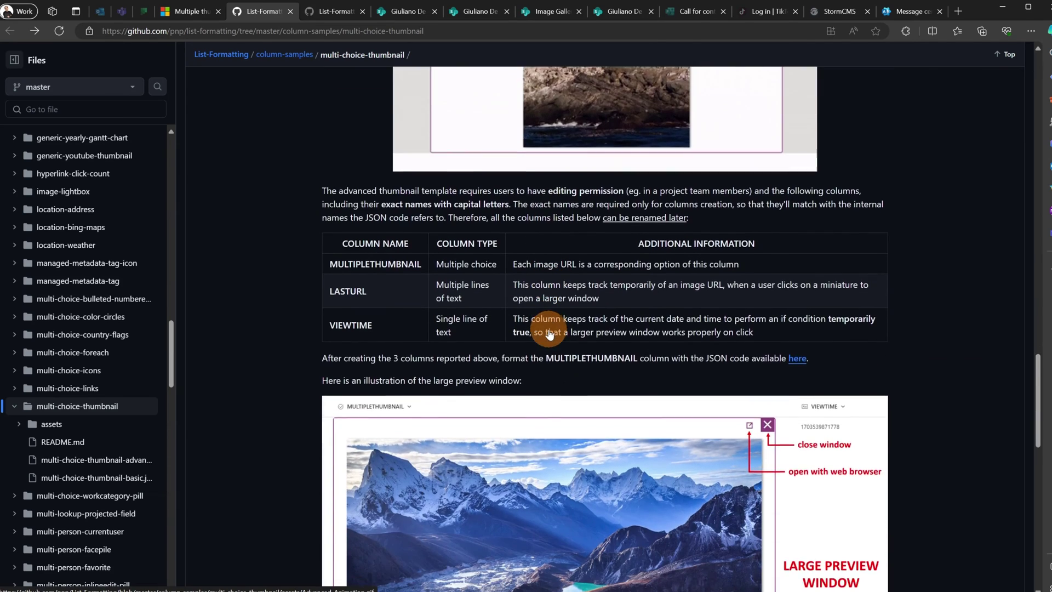
scroll(549, 332, "down", 1)
scroll(606, 263, "up", 3)
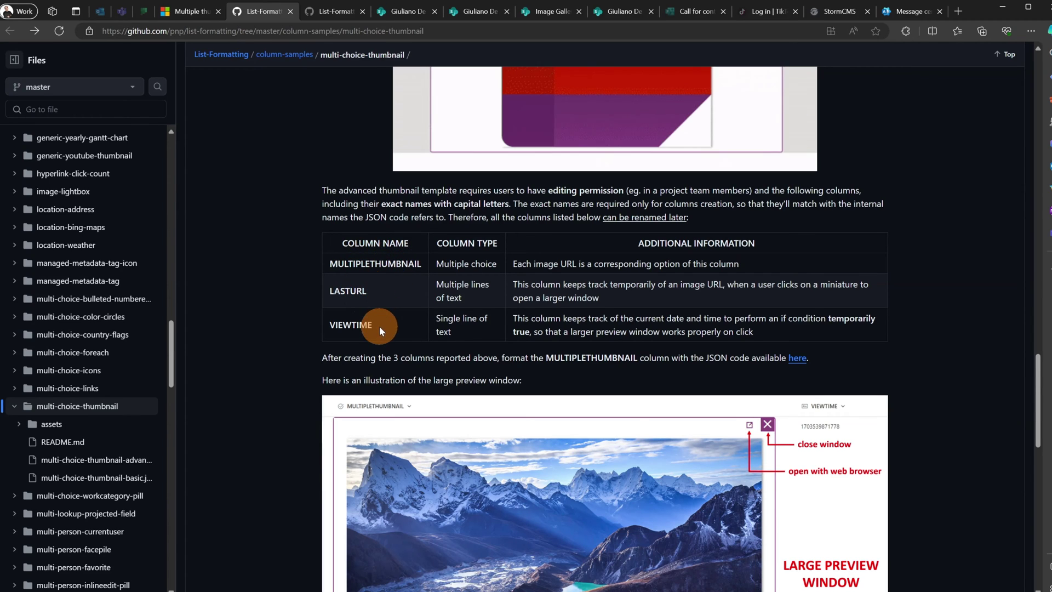
scroll(458, 331, "down", 3)
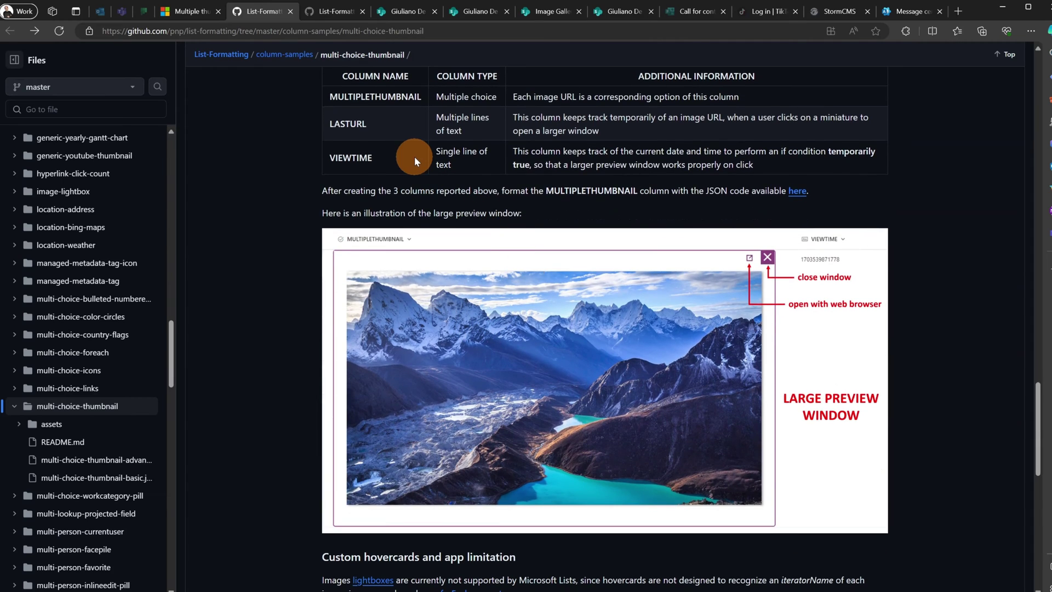
scroll(453, 241, "down", 2)
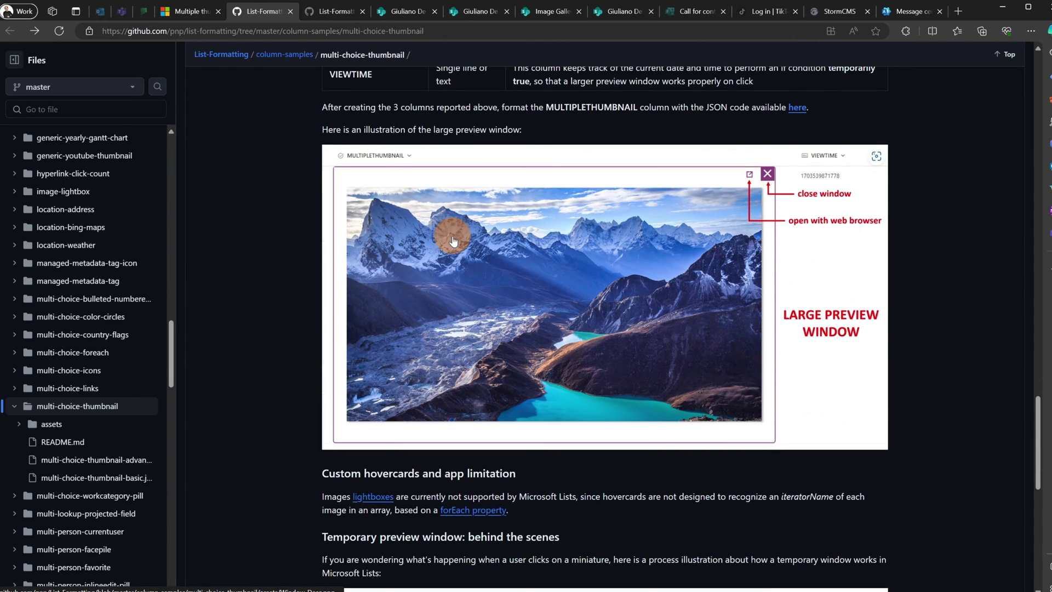
scroll(446, 235, "up", 5)
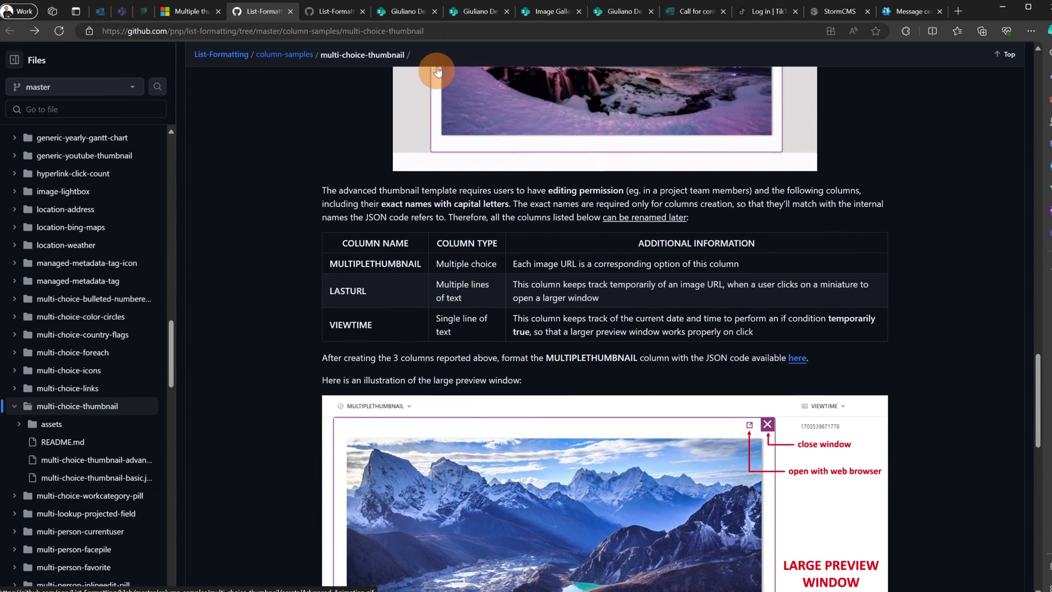
Step: Return to the Image Gallery list and open the JSON formatting of its Image column
left_click(409, 12)
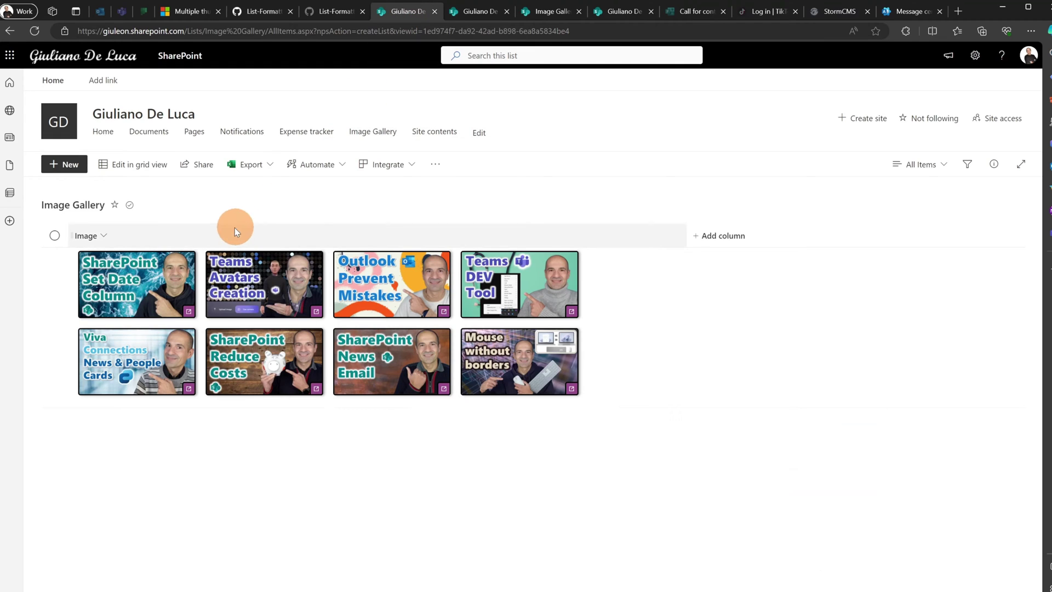
left_click(163, 233)
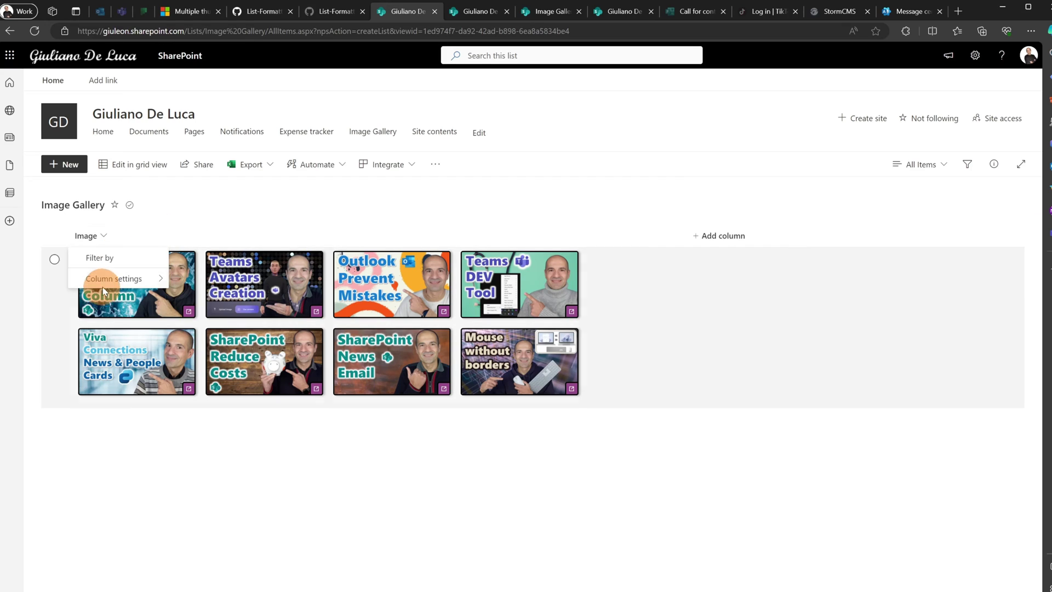
left_click(107, 287)
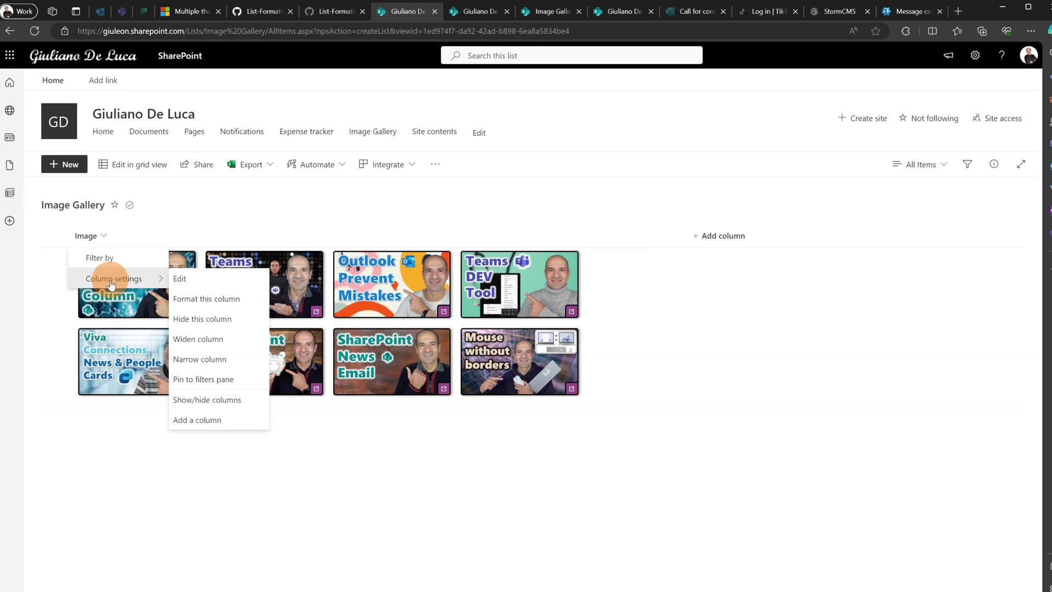
left_click(219, 298)
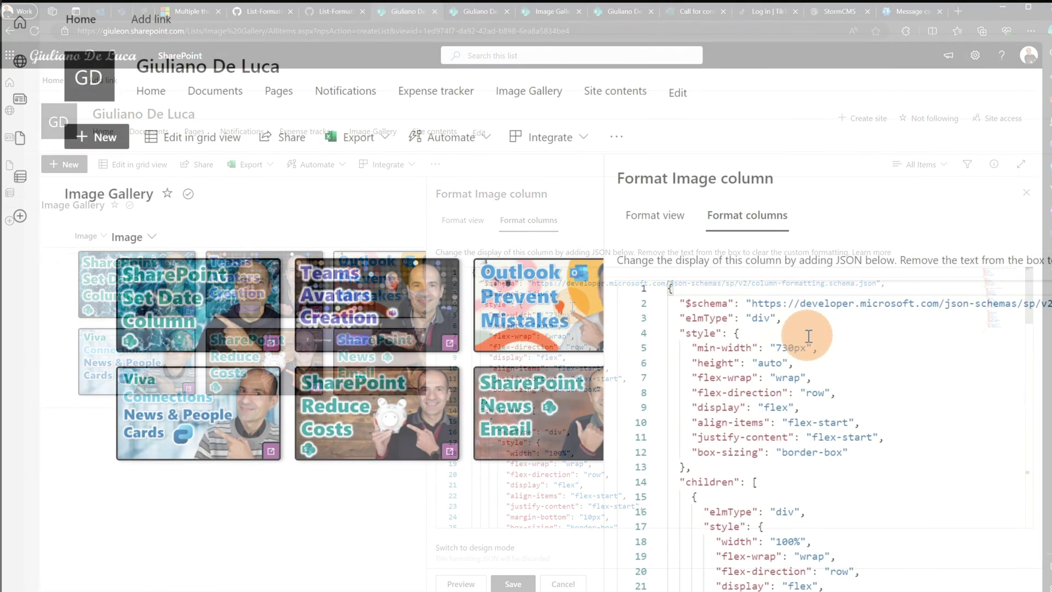
Step: Examine the Image column's formatting JSON from the min-width style through the forEach and img elements to the link attributes
left_click(859, 345)
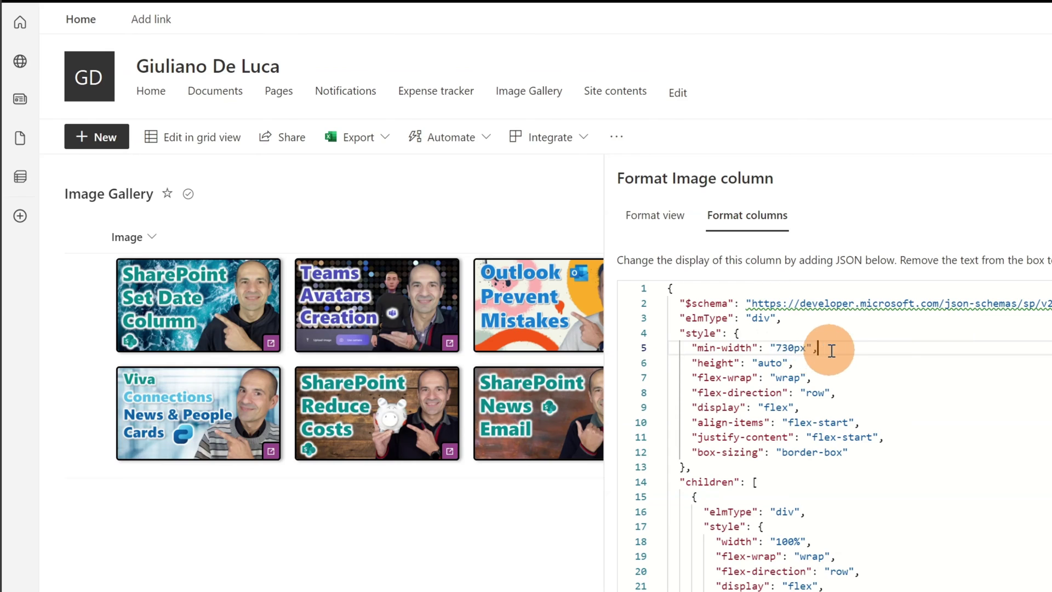
scroll(851, 351, "down", 3)
scroll(851, 351, "down", 2)
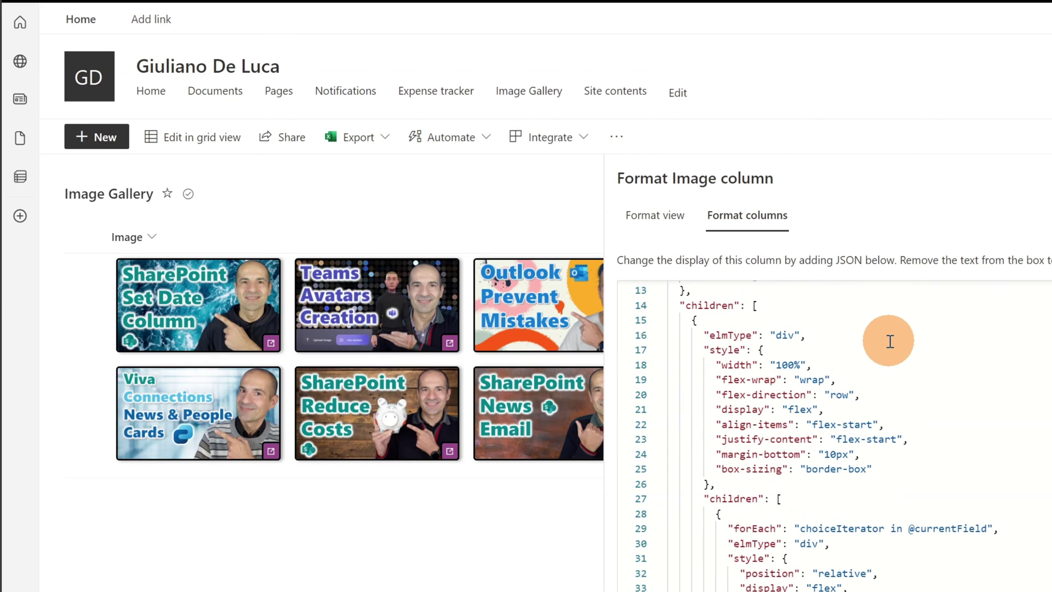
scroll(873, 356, "down", 3)
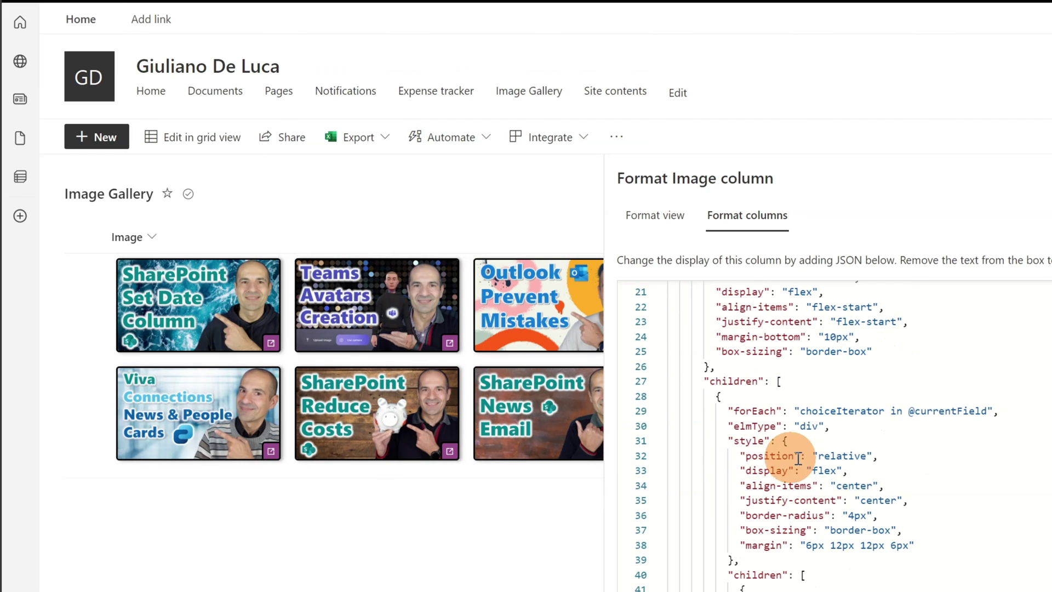
scroll(805, 446, "down", 5)
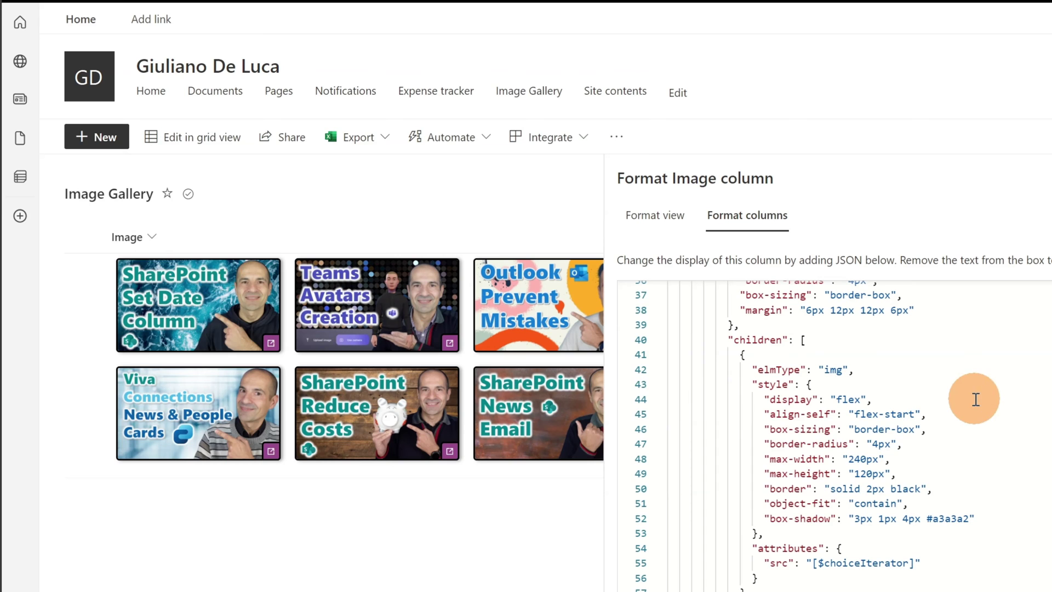
scroll(912, 434, "down", 5)
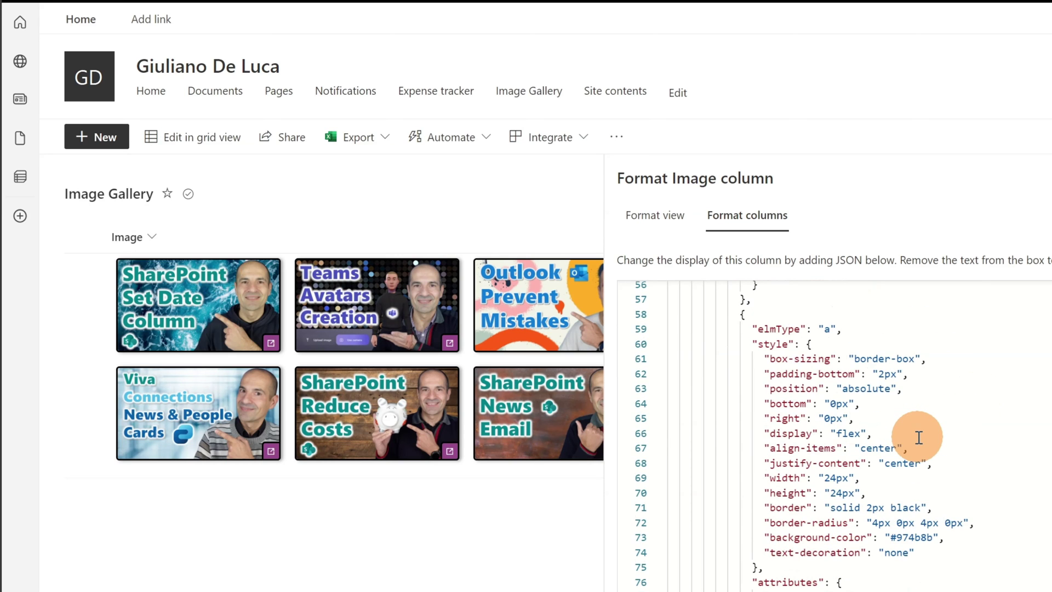
scroll(919, 436, "down", 2)
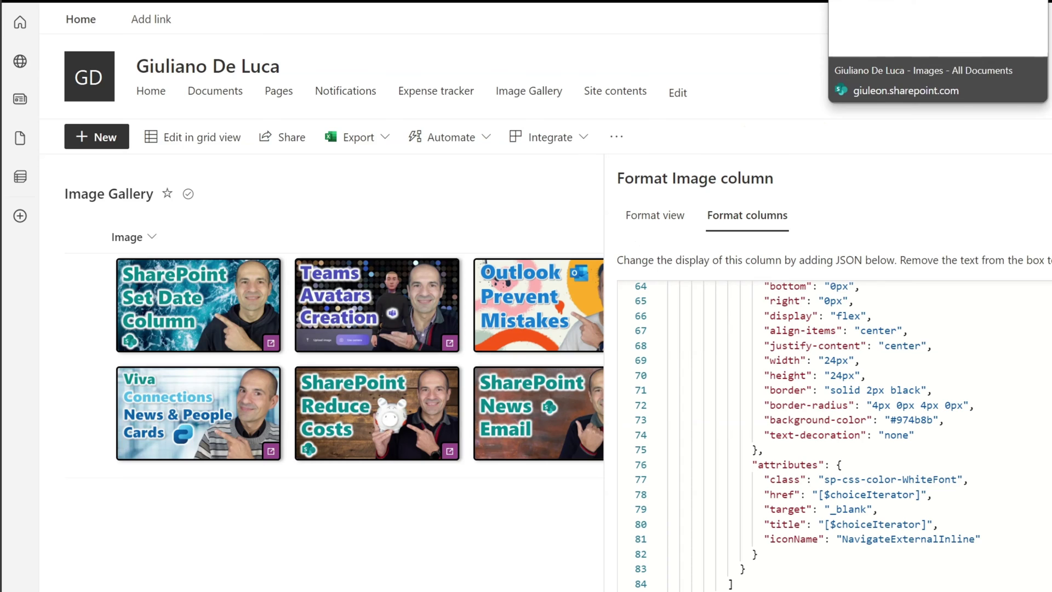
Step: Check the Images folder in Site Assets, return to the Image column's JSON, and highlight the link button's width value
left_click(937, 1)
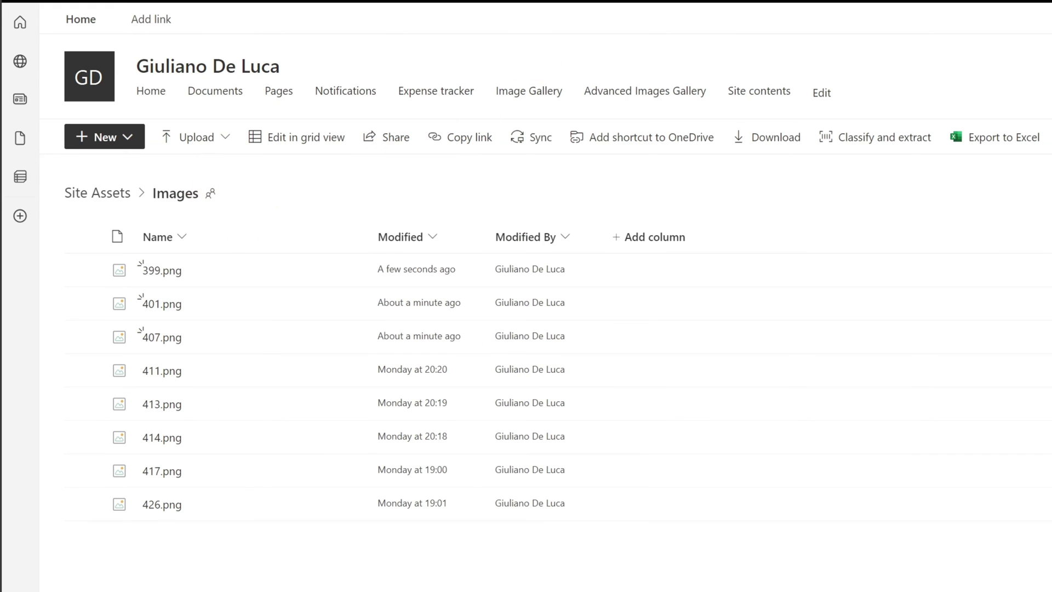
key("ctrl+Tab")
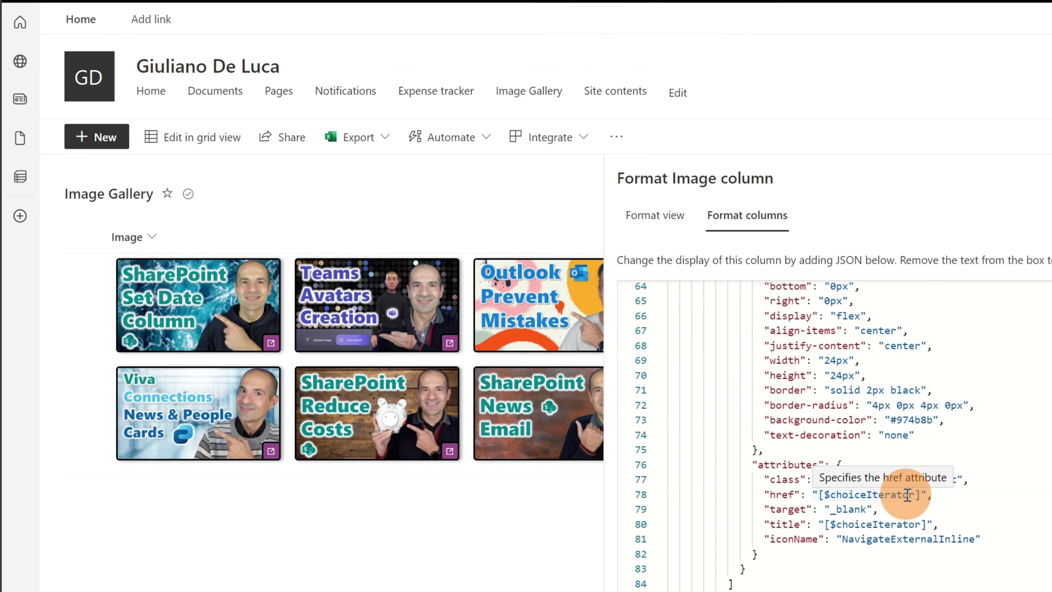
scroll(907, 495, "up", 3)
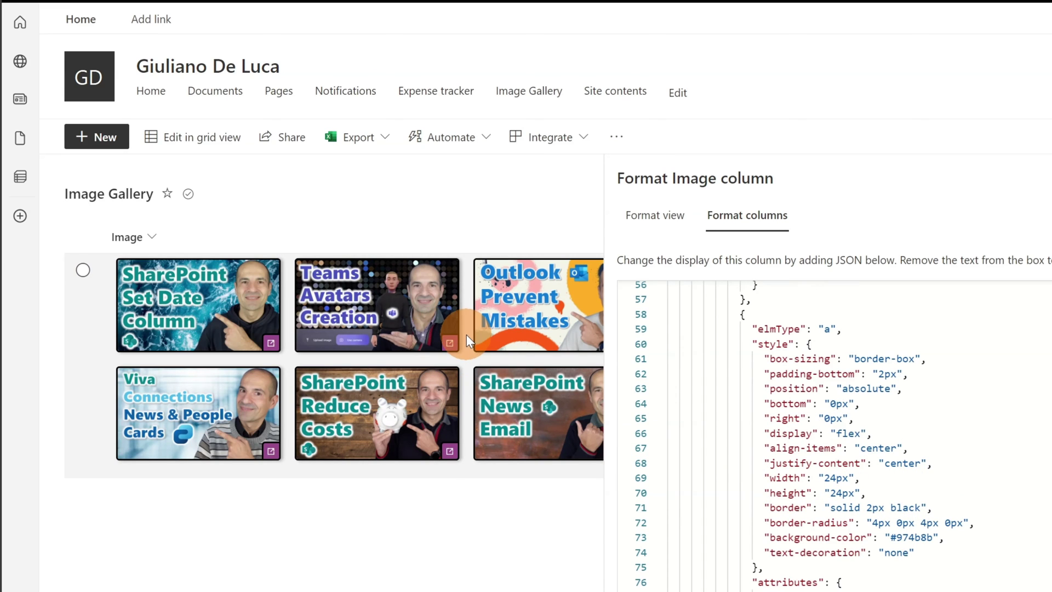
scroll(935, 418, "up", 2)
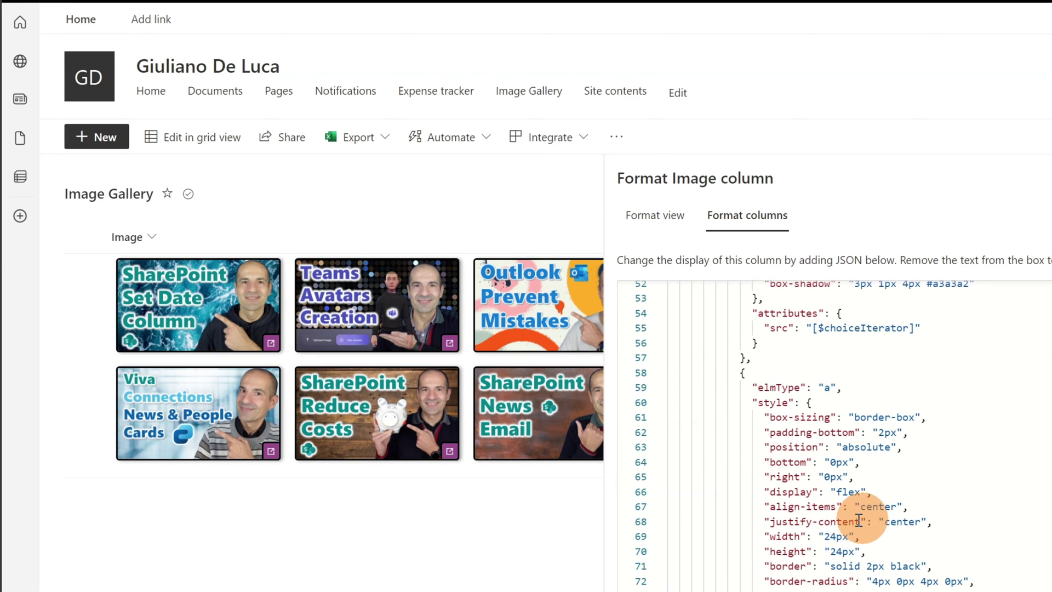
double_click(829, 535)
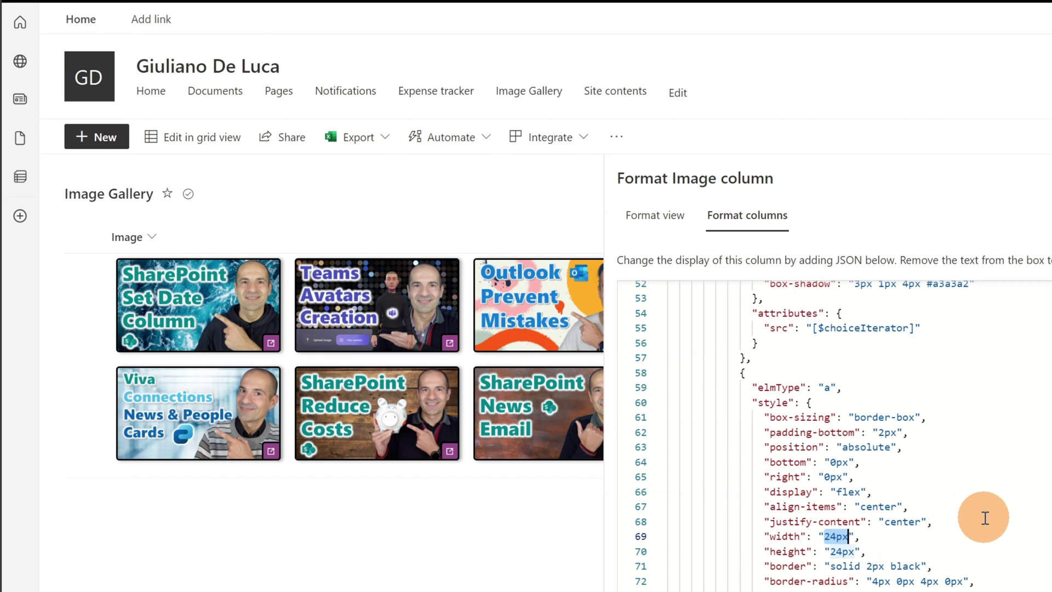
Step: Highlight the img element type, its src attribute and the choiceIterator reference in the JSON, and close the column formatting
scroll(939, 434, "up", 2)
scroll(939, 434, "up", 3)
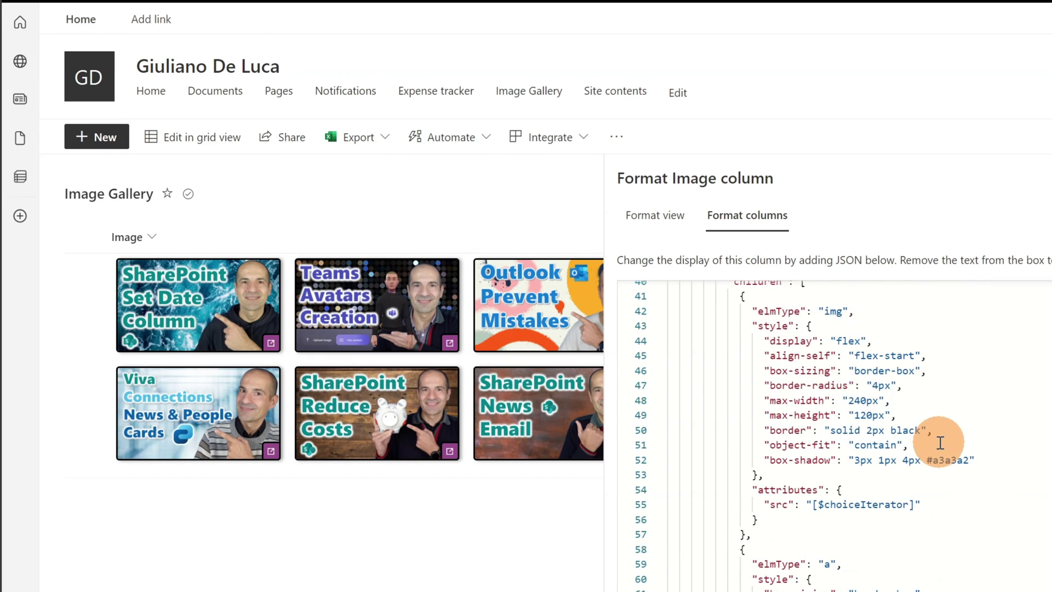
scroll(953, 449, "up", 3)
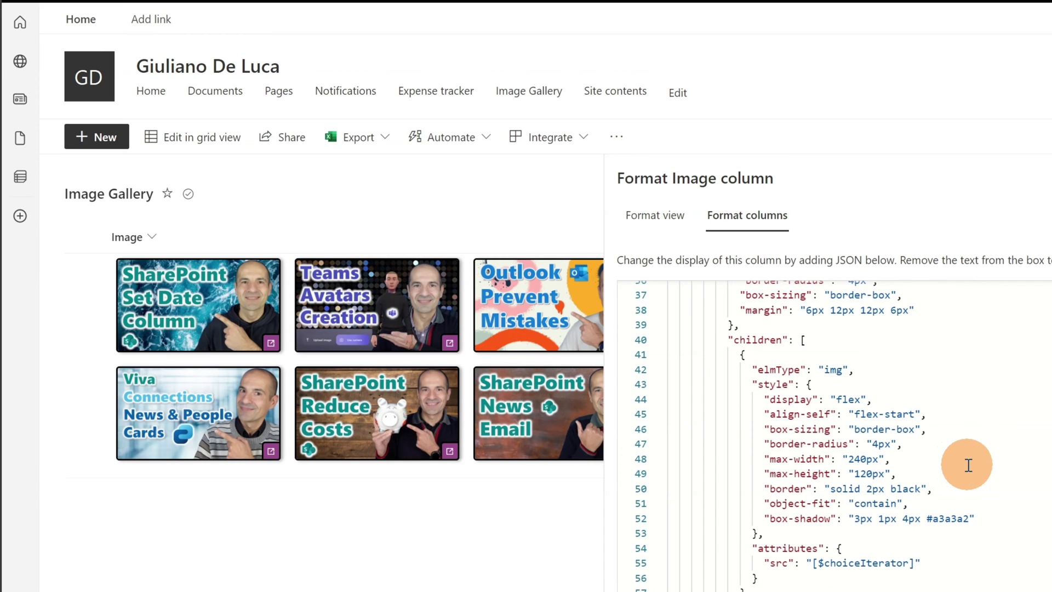
left_click(823, 379)
double_click(830, 370)
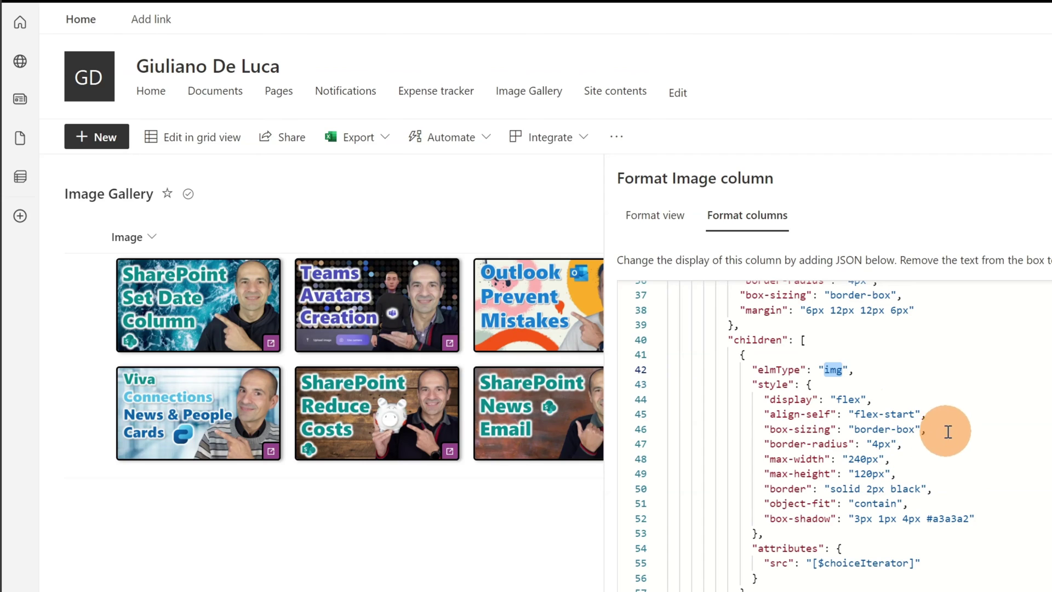
double_click(779, 563)
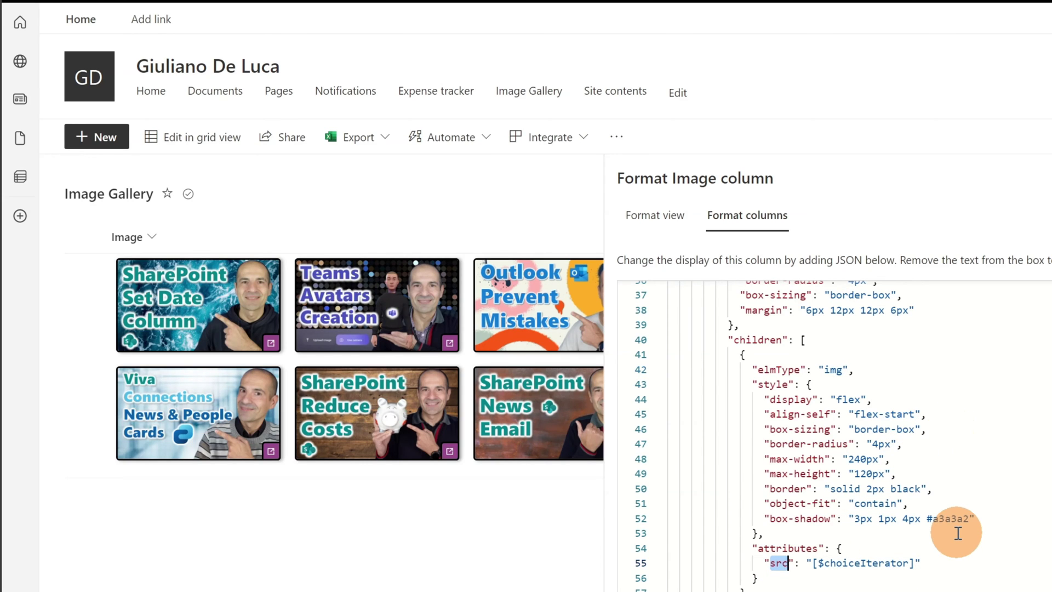
double_click(903, 563)
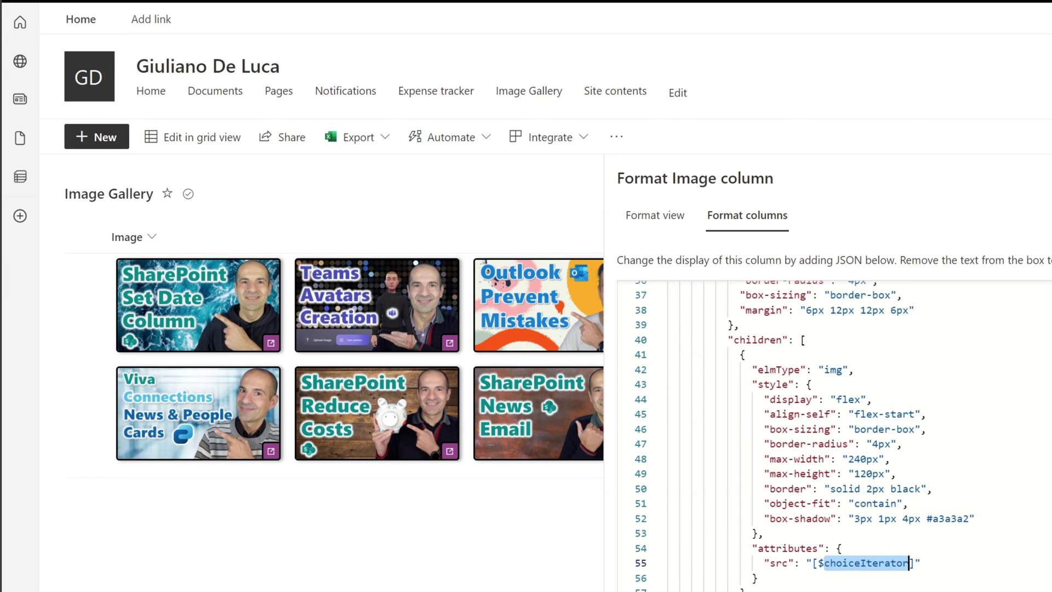
scroll(909, 526, "up", 10)
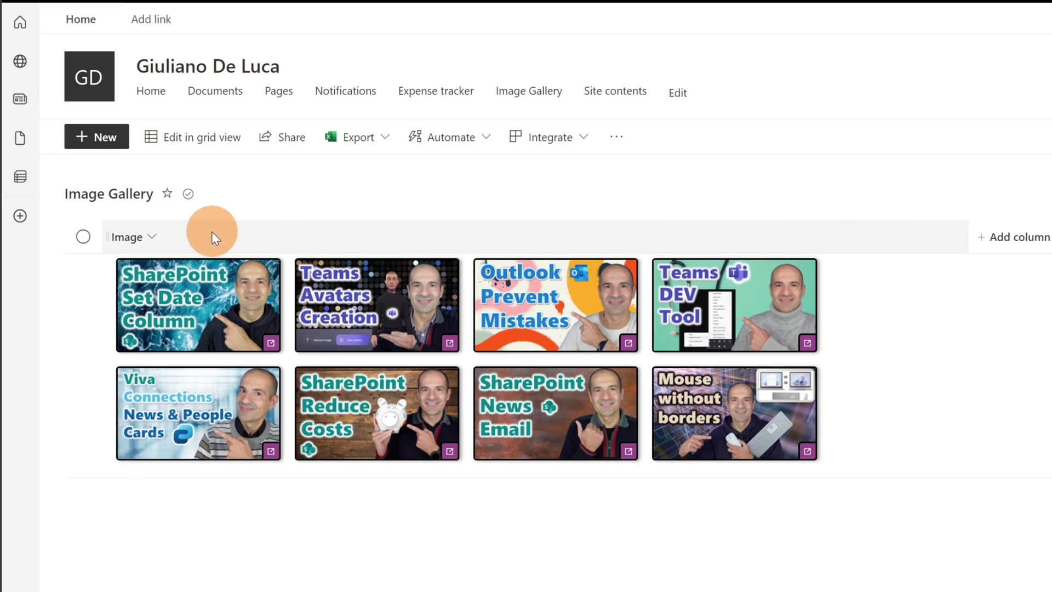
Step: Open the Image column's settings, examine its list of image URL choices, and close them without changes
left_click(211, 231)
mouse_move(172, 309)
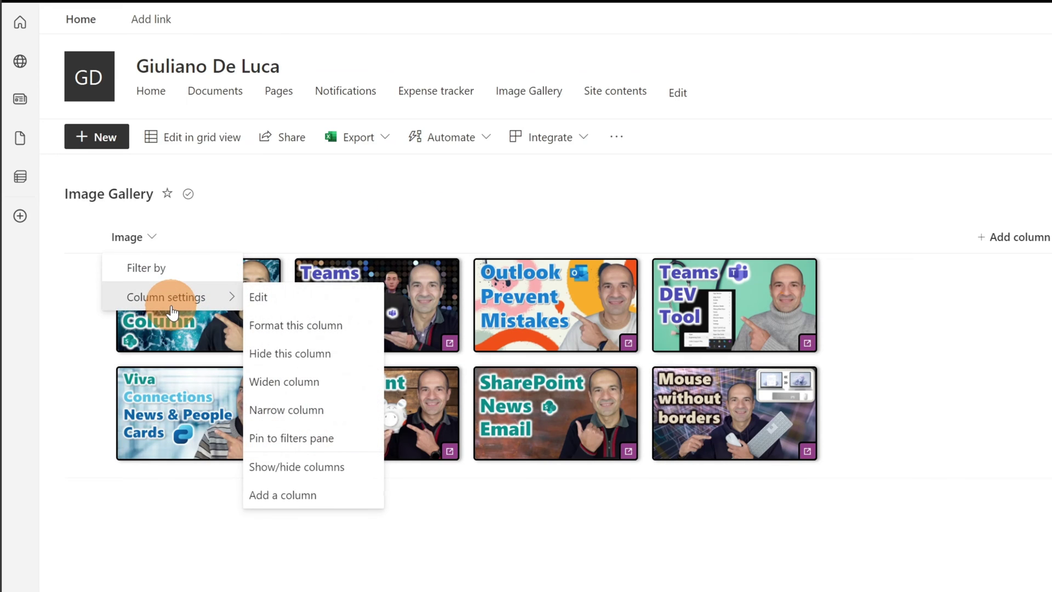
left_click(262, 301)
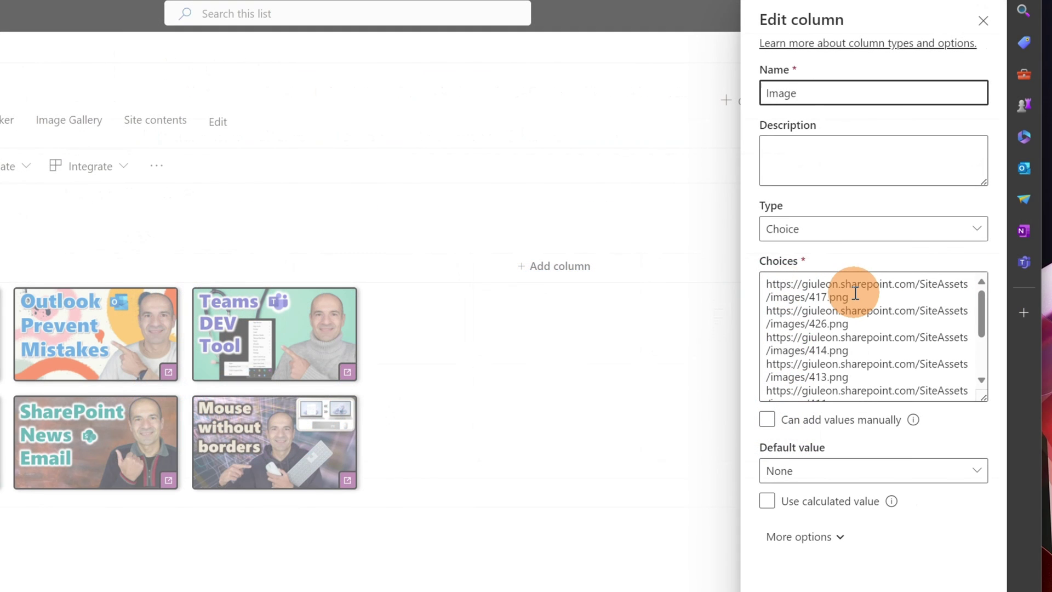
left_click(984, 345)
scroll(902, 300, "down", 3)
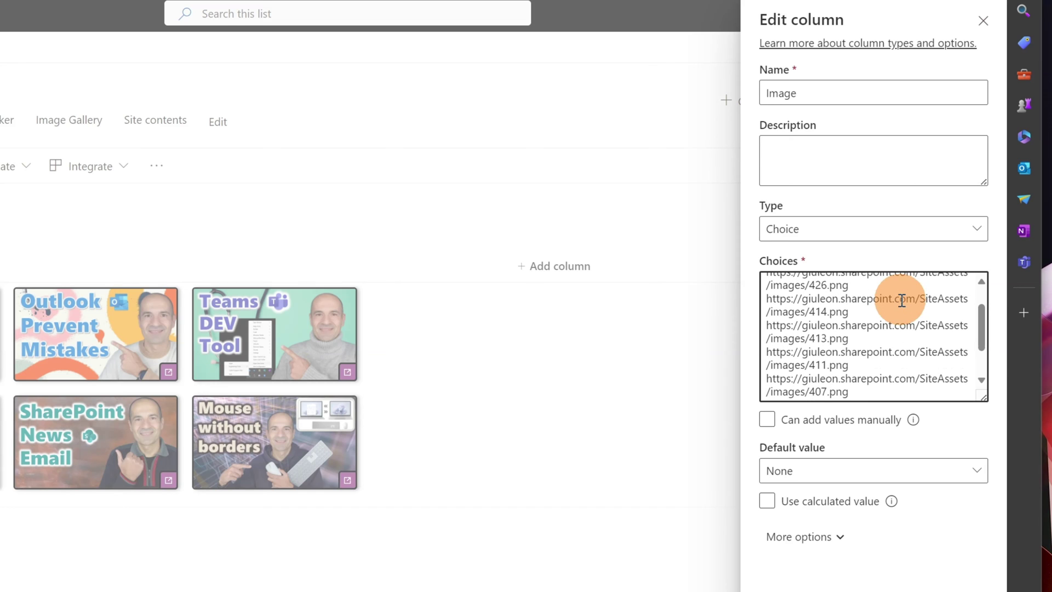
scroll(884, 297, "down", 2)
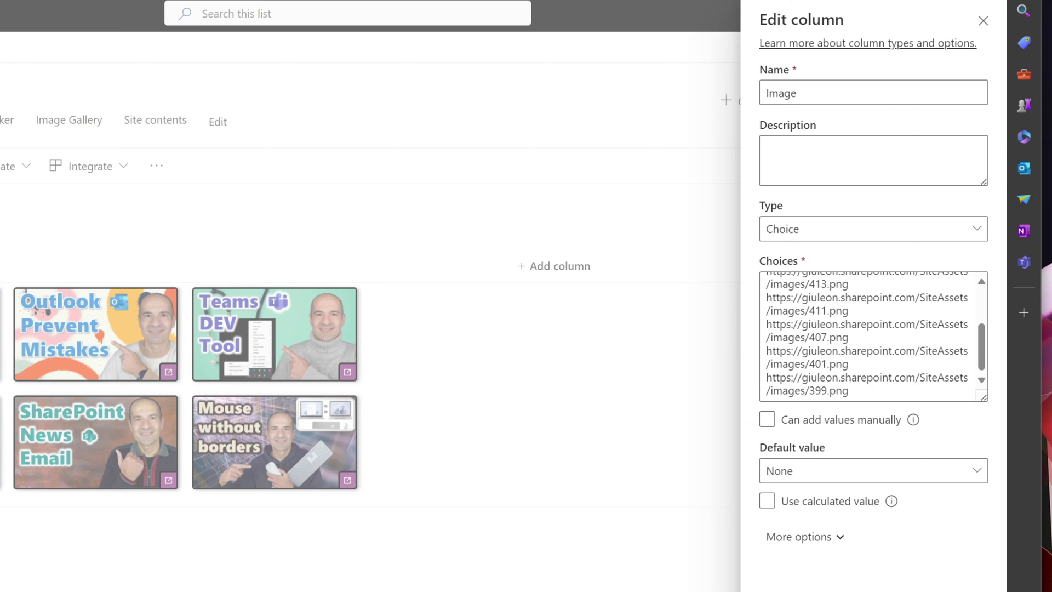
left_click(667, 482)
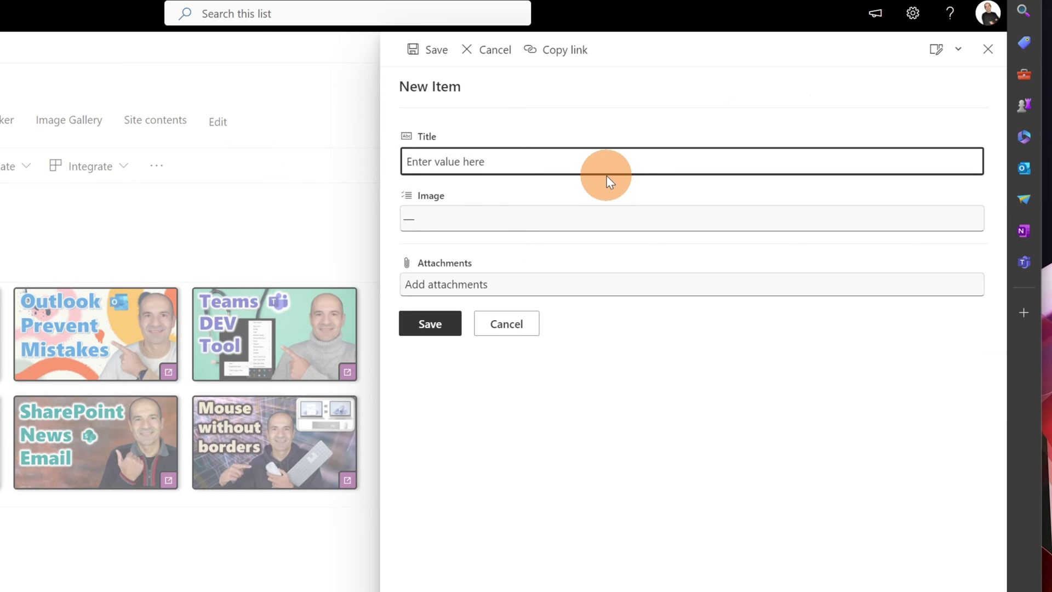
Step: Create a list item titled "second" with the SharePoint Set Date Column image chosen, and save it
type("cond")
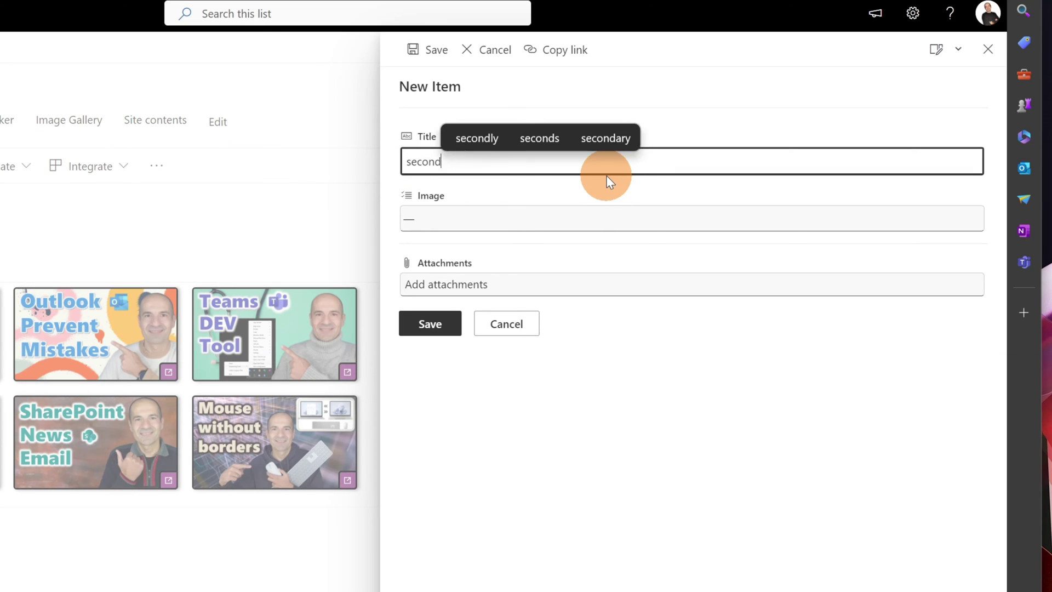
left_click(482, 218)
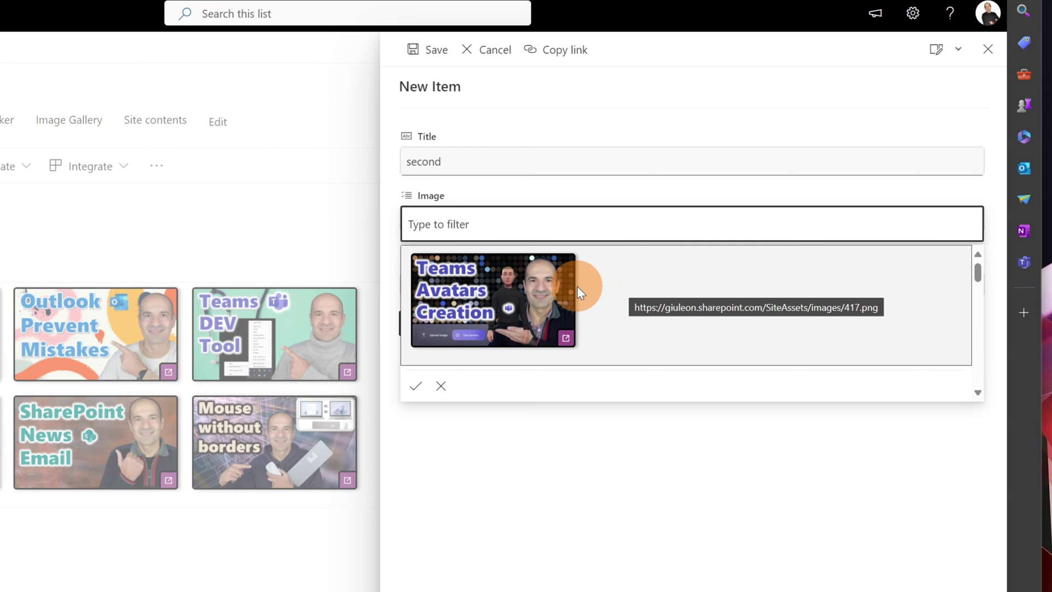
scroll(553, 287, "down", 2)
scroll(554, 287, "down", 2)
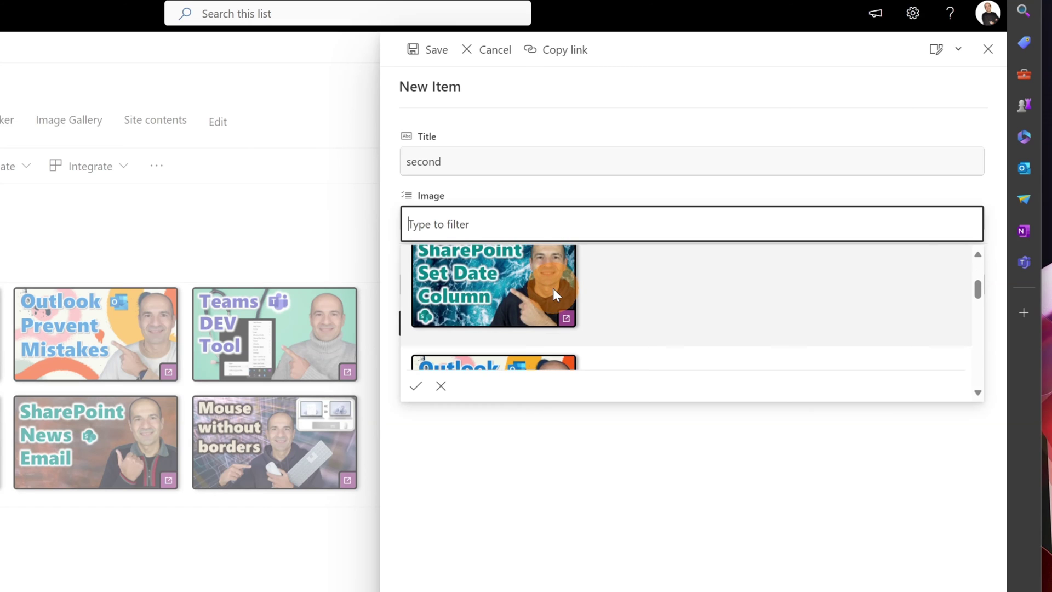
left_click(553, 288)
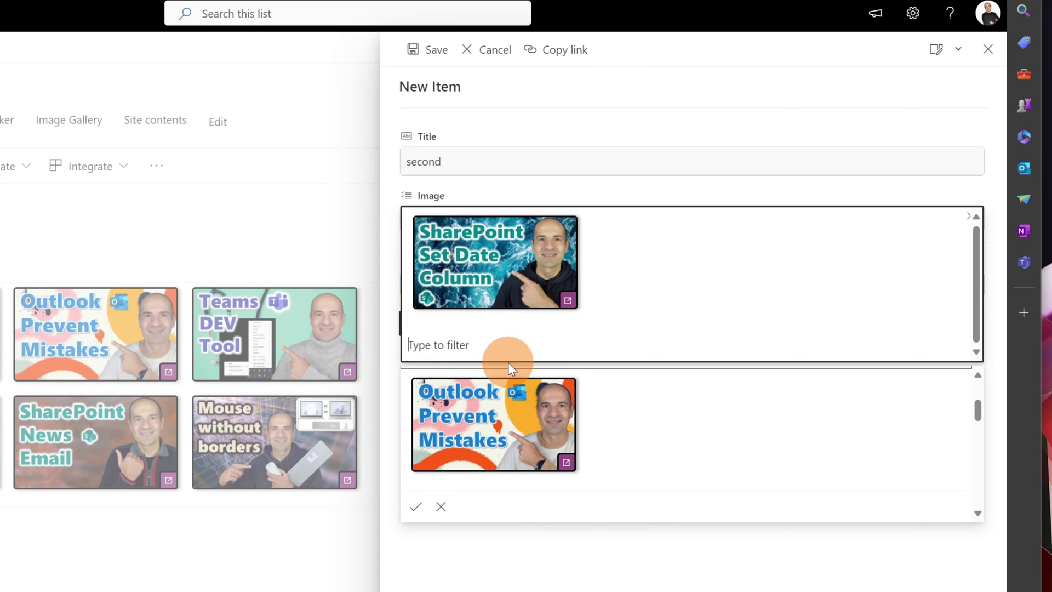
left_click(415, 506)
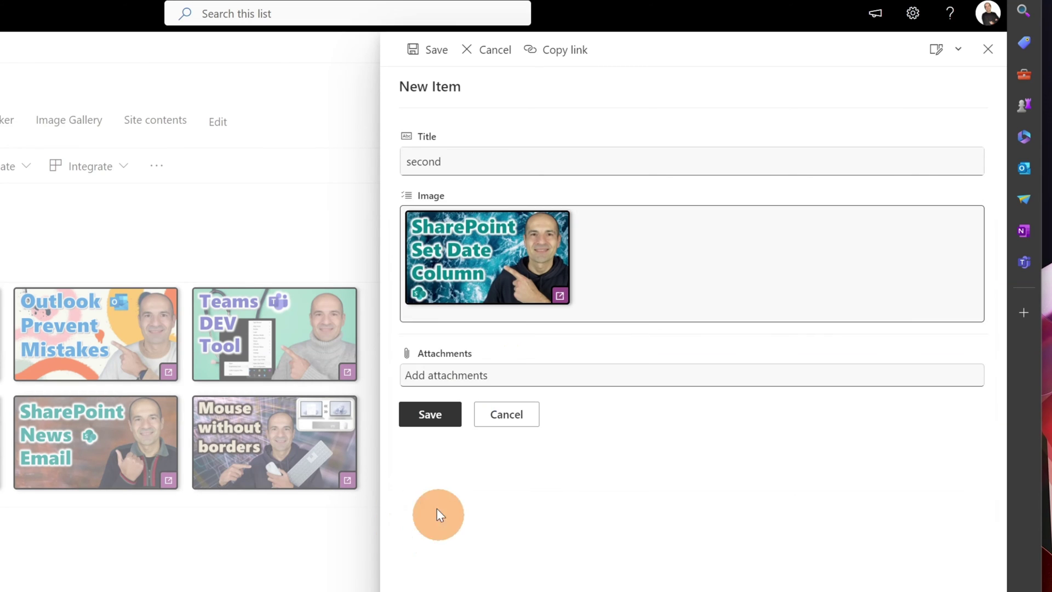
left_click(422, 417)
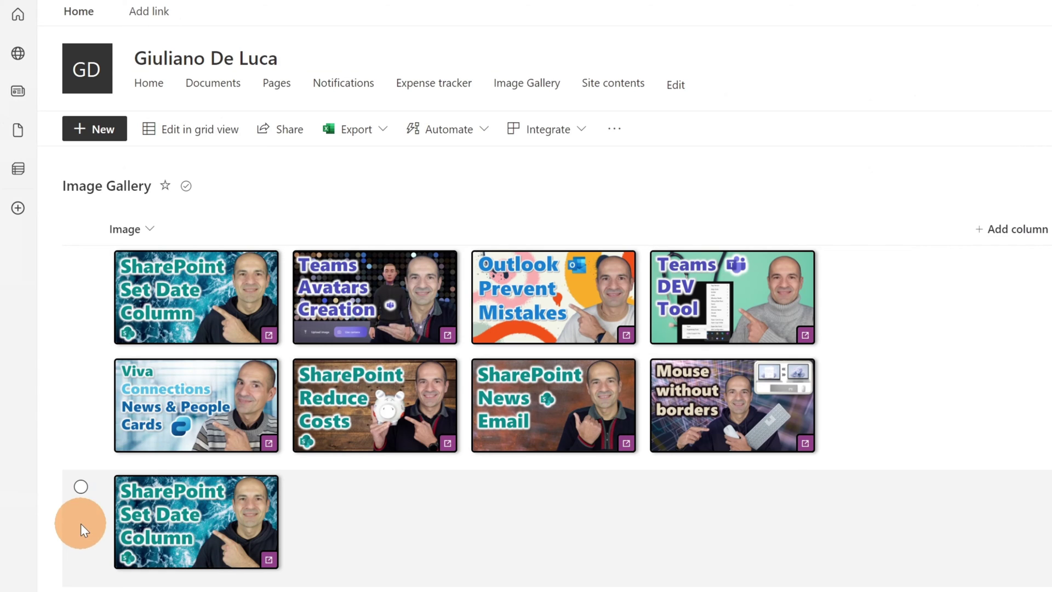
Step: Select both gallery items, and clear the selection of the second one
left_click(81, 487)
left_click(92, 340)
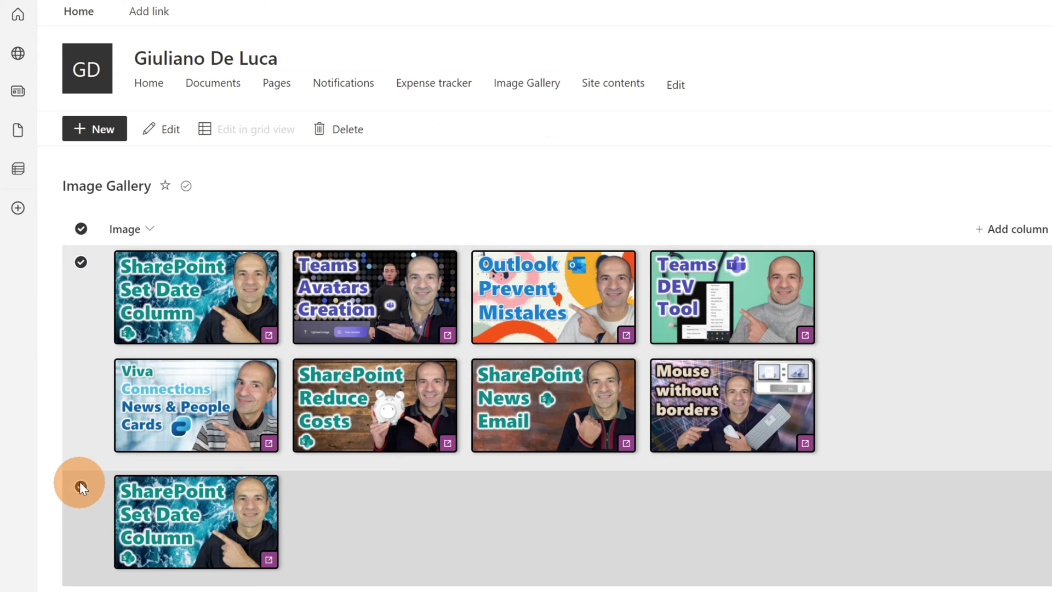
left_click(82, 486)
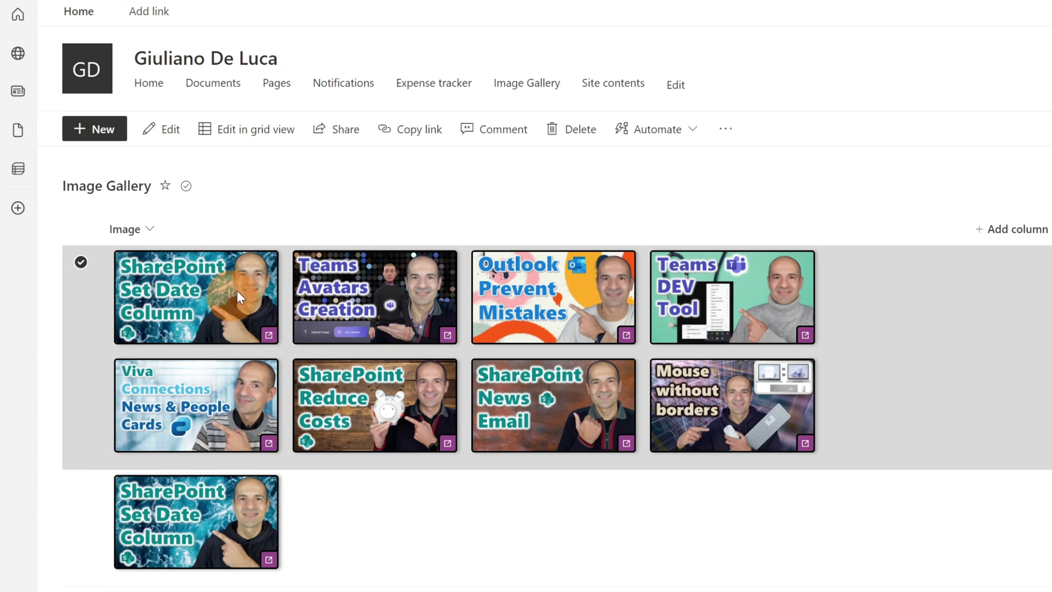
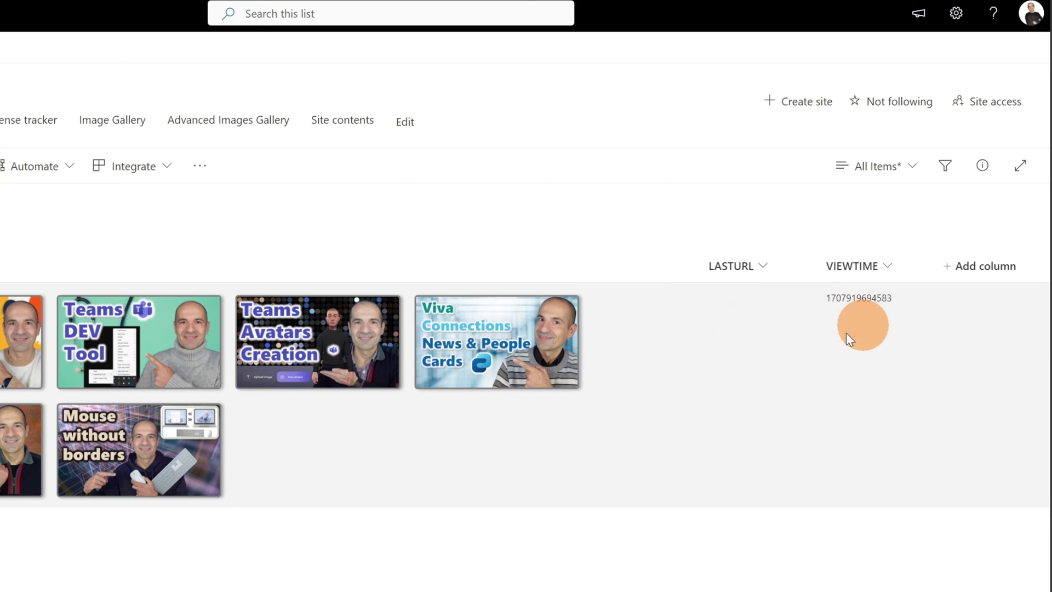
Step: Preview the Viva Connections and SharePoint News Email images in the Advanced Images Gallery, closing each preview
left_click(459, 347)
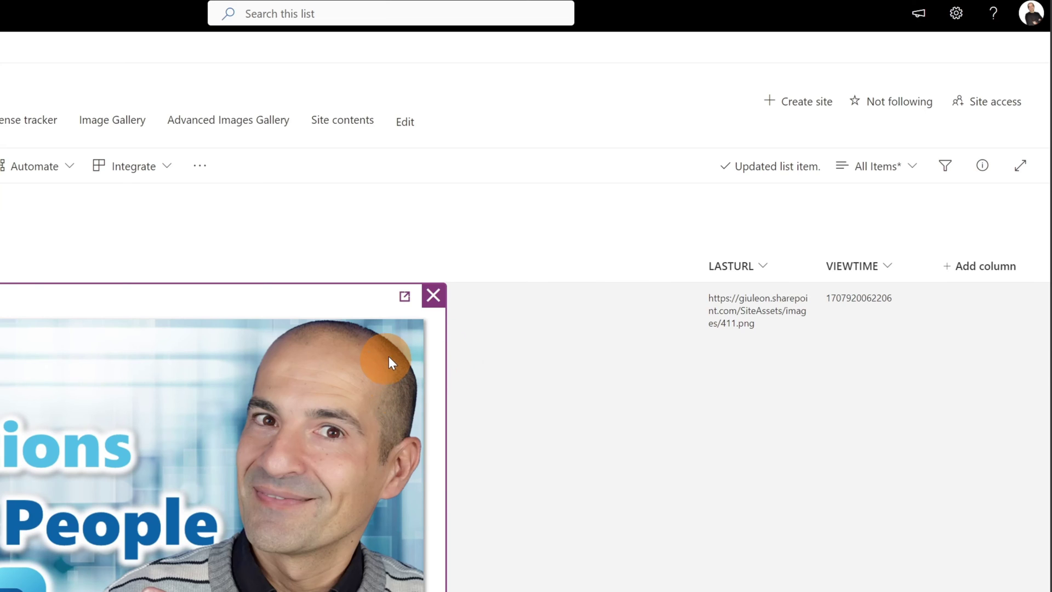
left_click(433, 302)
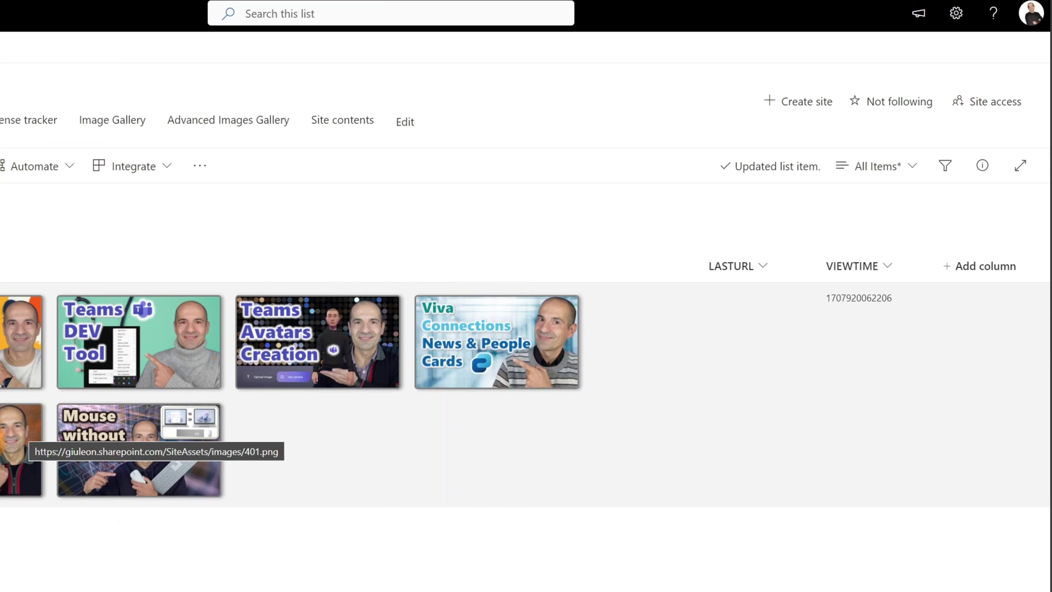
left_click(25, 439)
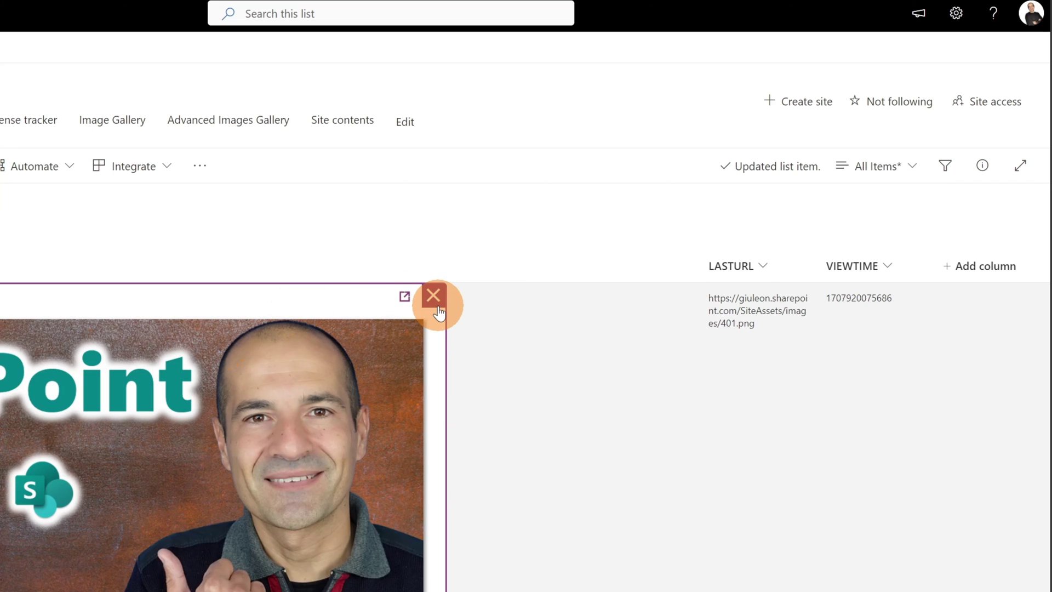
left_click(439, 305)
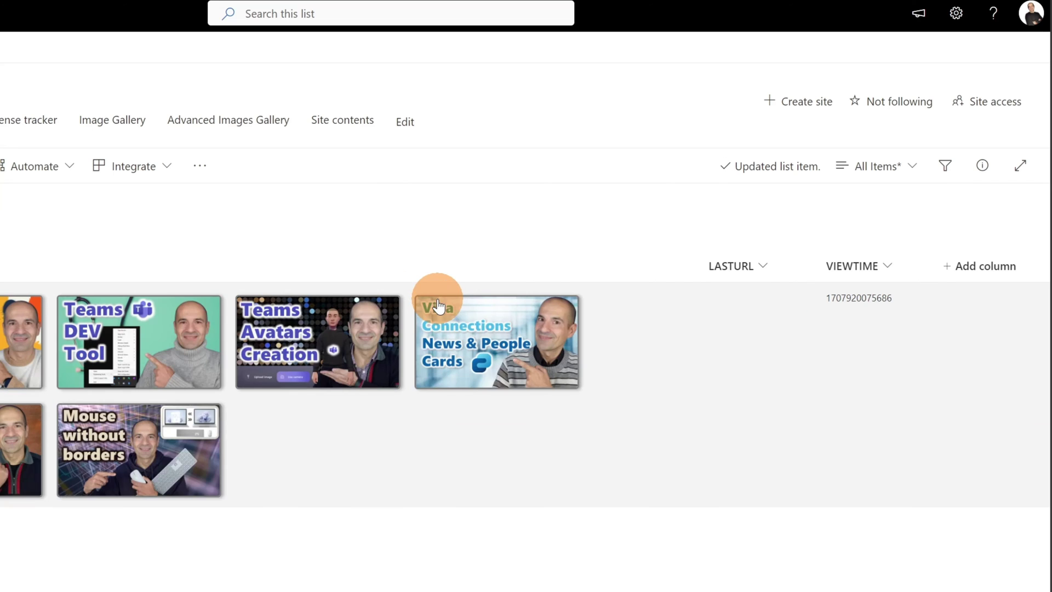
Step: Preview the Mouse without borders image, view it full size from its link, and return to close the preview
left_click(264, 414)
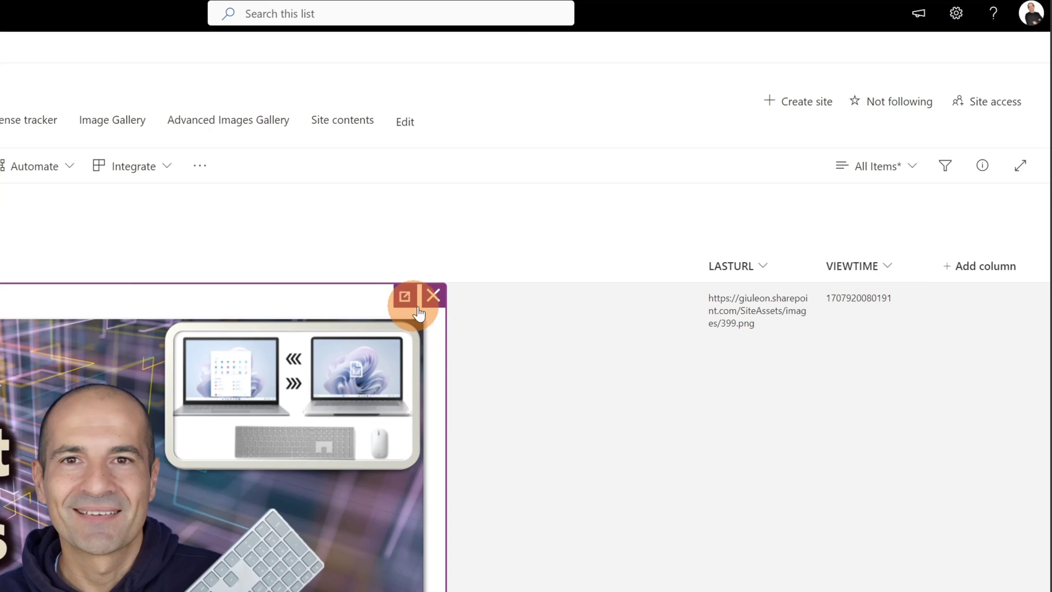
left_click(405, 296)
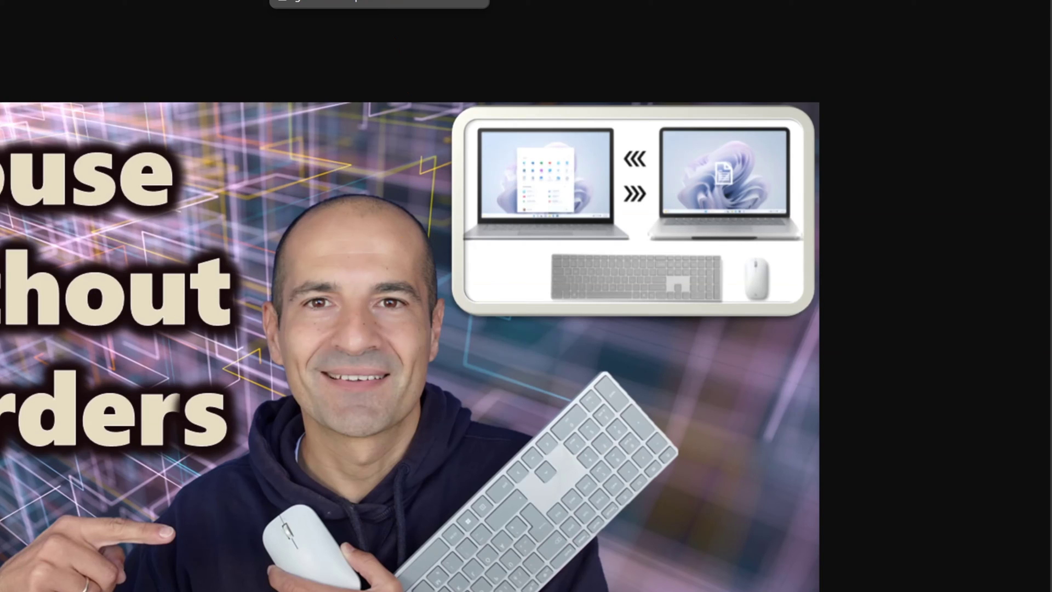
key("Escape")
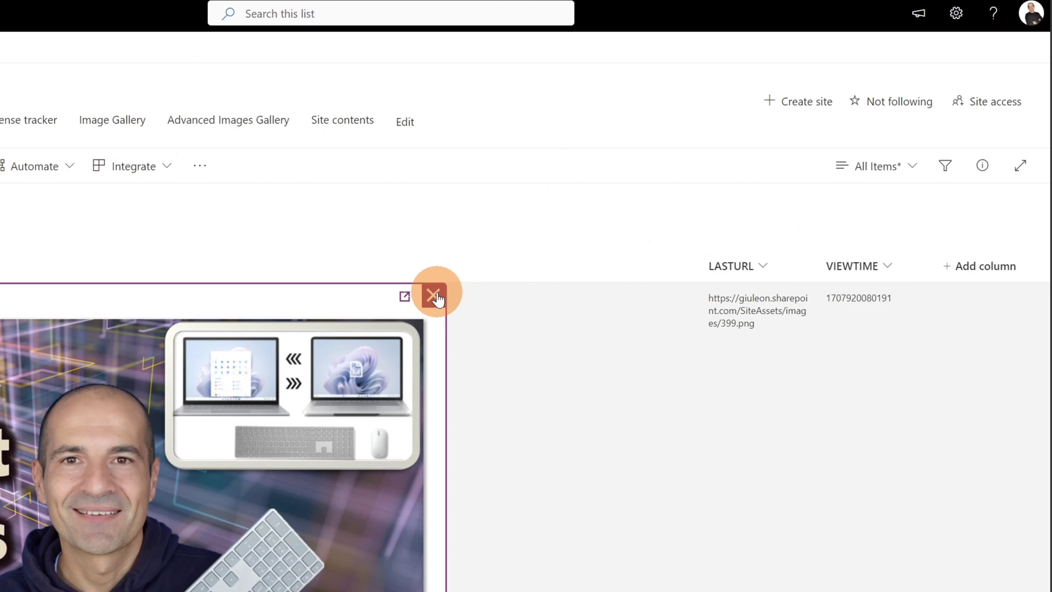
left_click(433, 296)
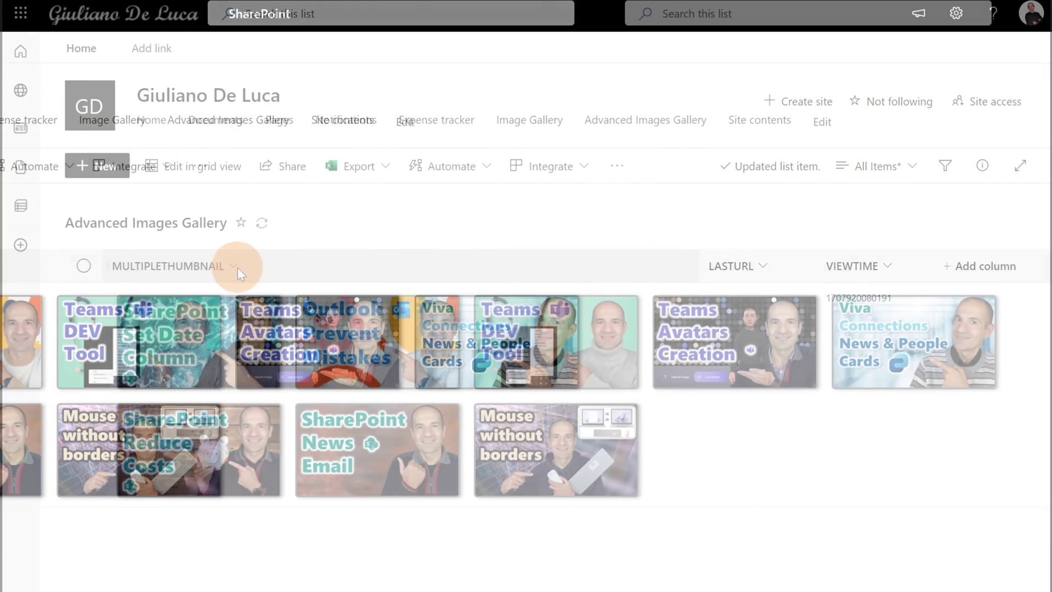
Step: Open the MULTIPLETHUMBNAIL column's formatting JSON and examine the VIEWTIME display condition and the setValue row action
left_click(235, 266)
mouse_move(165, 326)
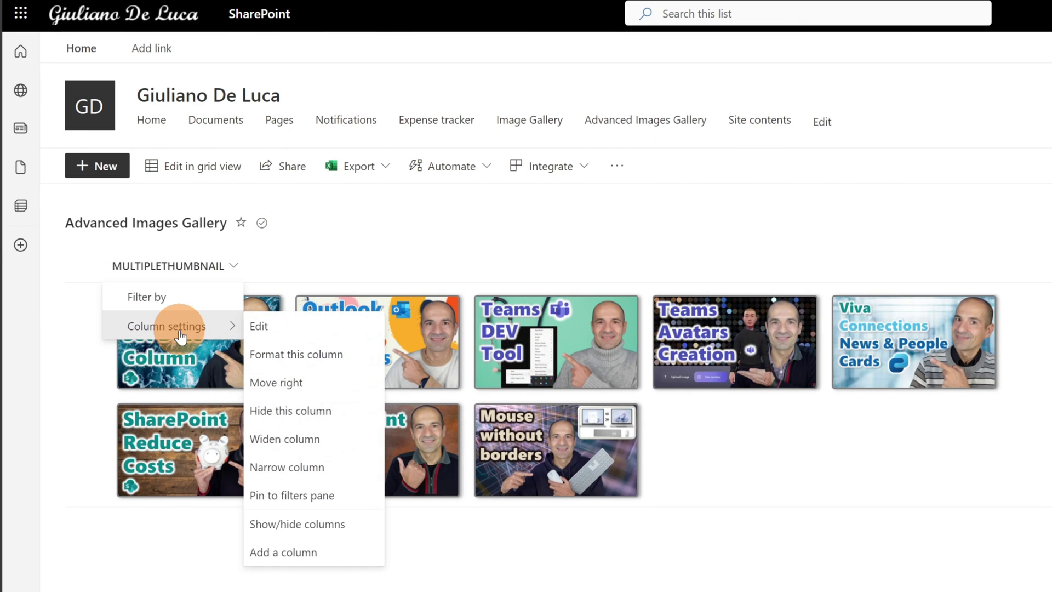
left_click(300, 345)
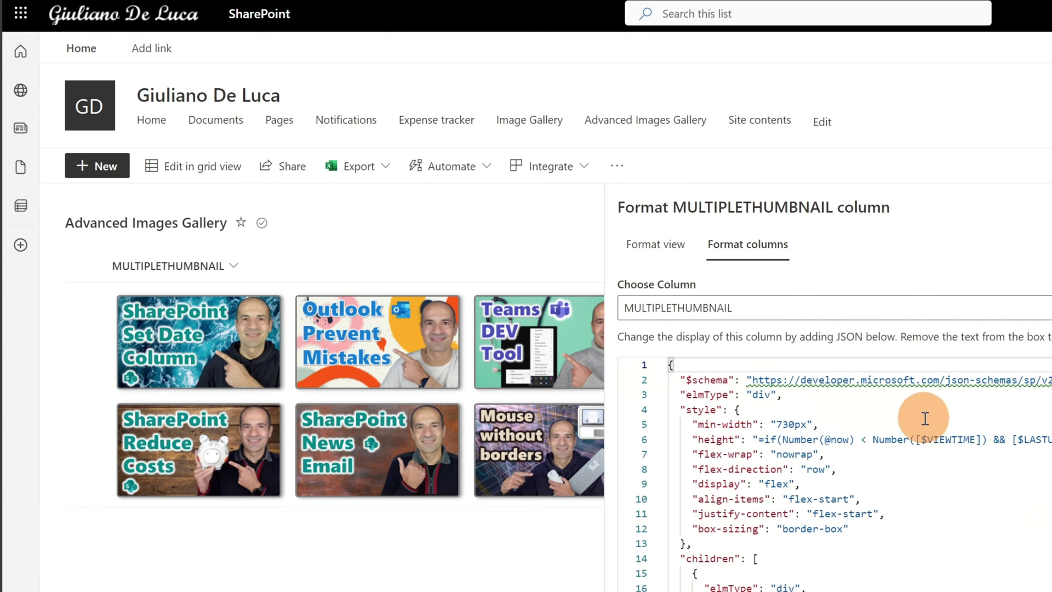
scroll(910, 463, "down", 5)
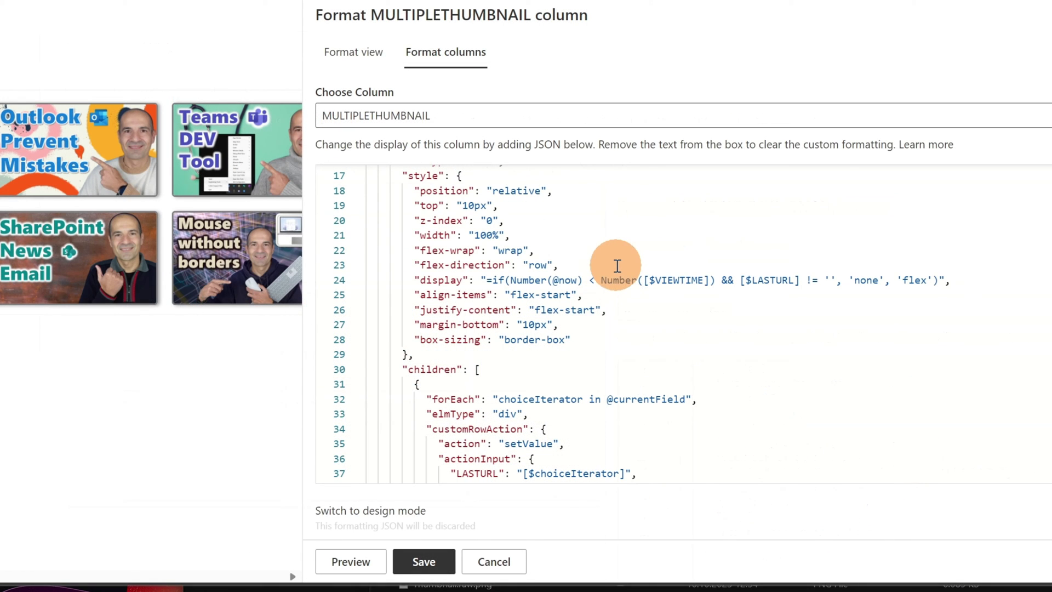
left_click(622, 256)
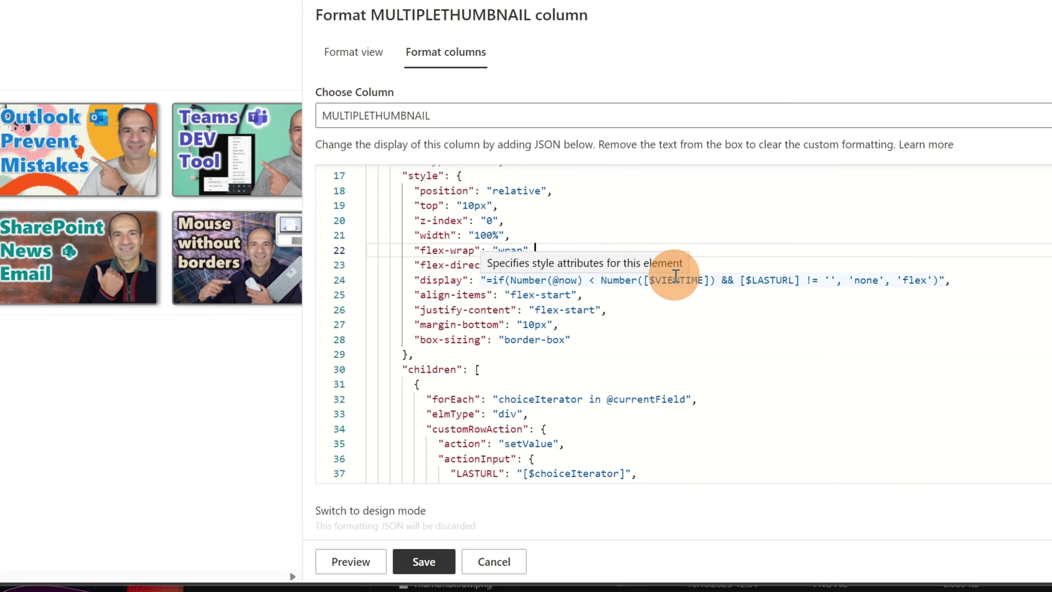
scroll(764, 280, "down", 5)
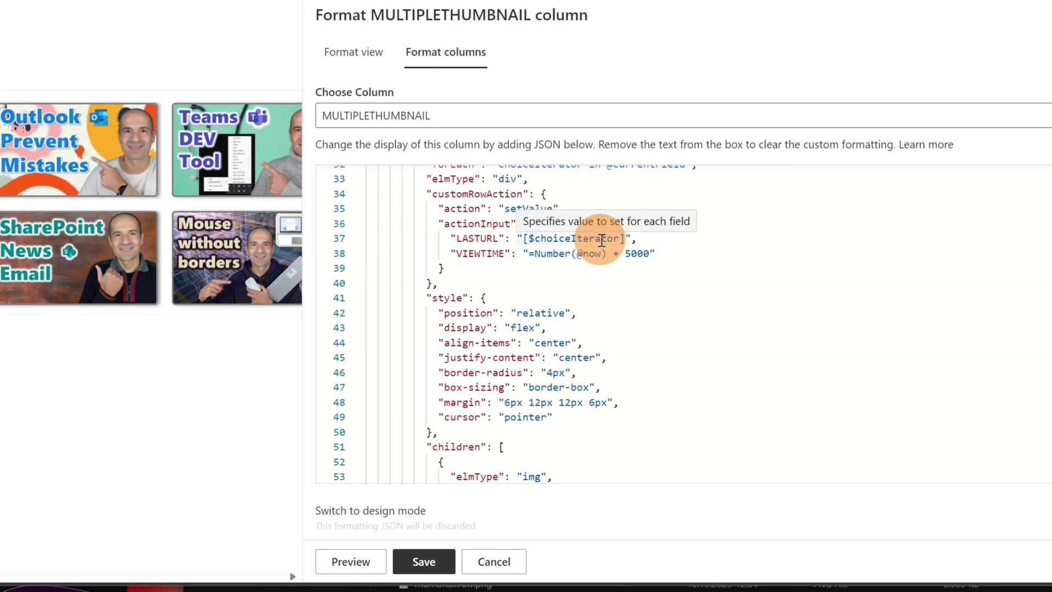
Step: Highlight the img element's max-width and max-height styles and its src and title attributes in the JSON
scroll(599, 245, "down", 1)
scroll(600, 247, "down", 4)
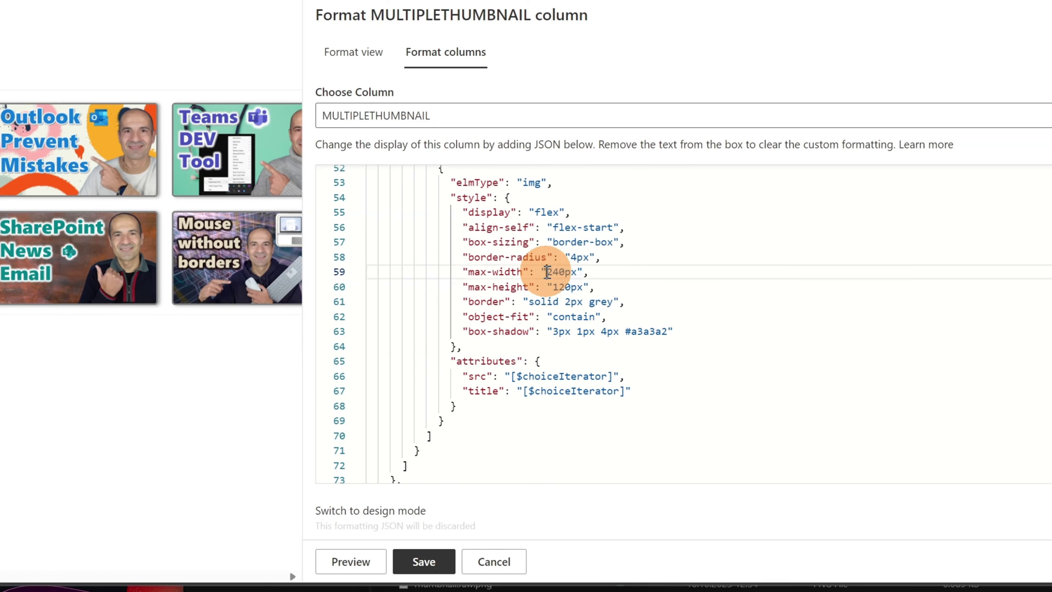
left_click_drag(546, 273, 578, 272)
left_click_drag(492, 286, 588, 286)
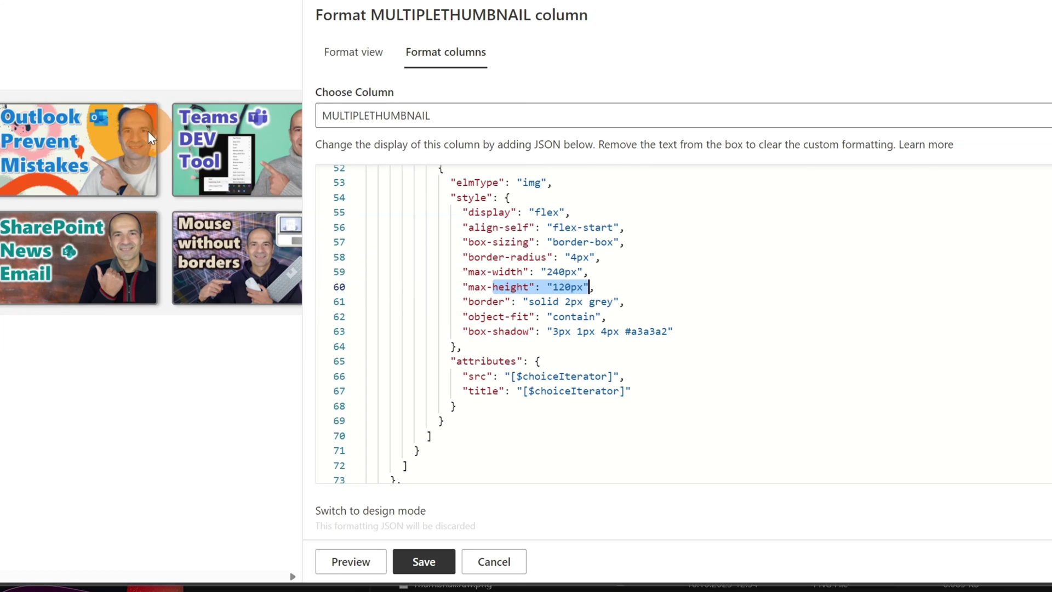
scroll(573, 293, "down", 2)
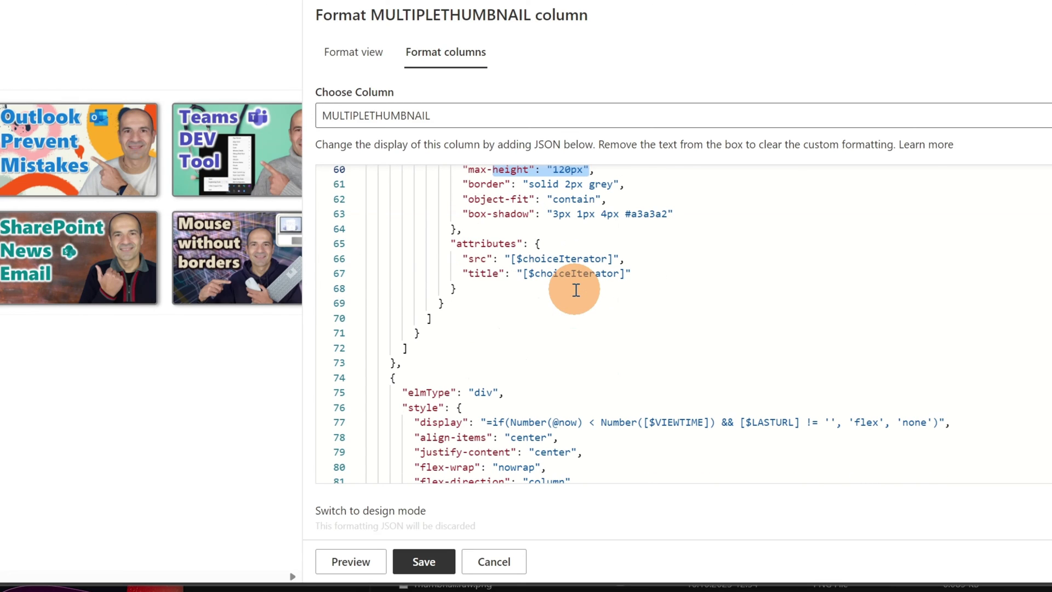
double_click(477, 258)
double_click(483, 273)
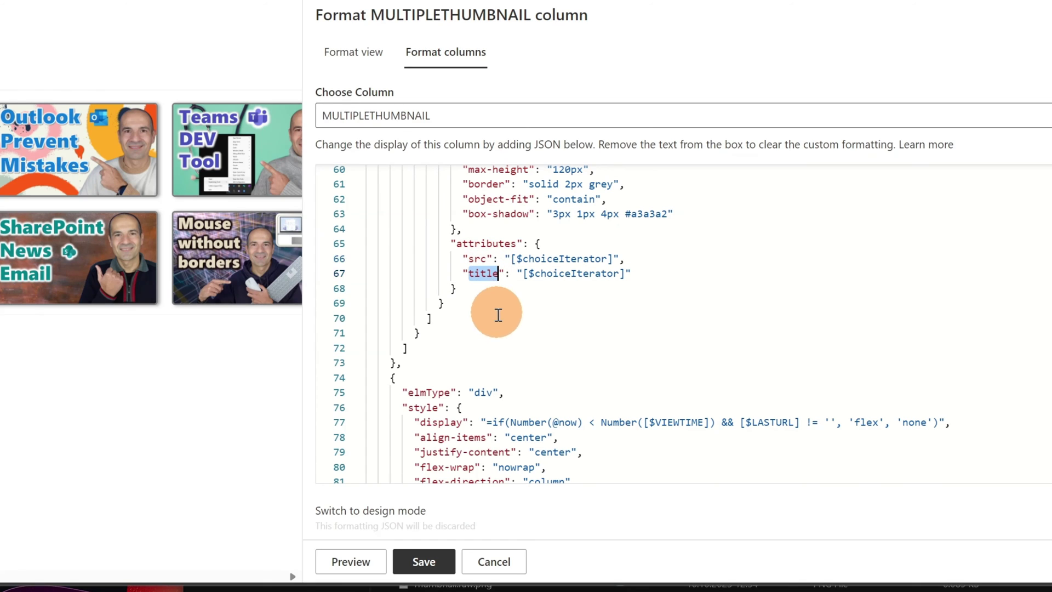
mouse_move(183, 259)
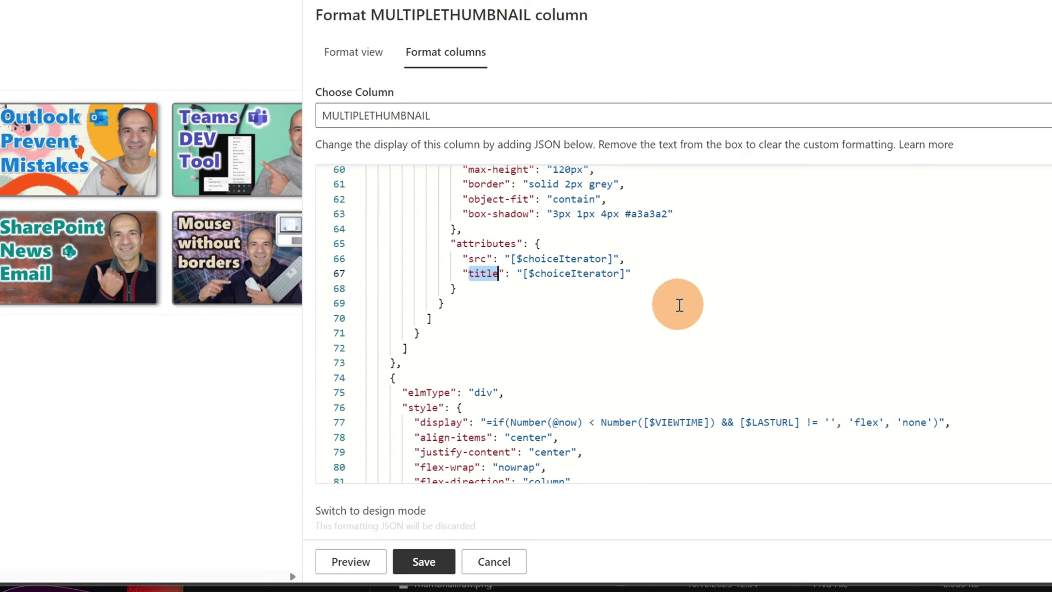
Step: Highlight the enlarged preview div's width and height in the JSON, and examine its header bar and link styles
scroll(679, 305, "down", 4)
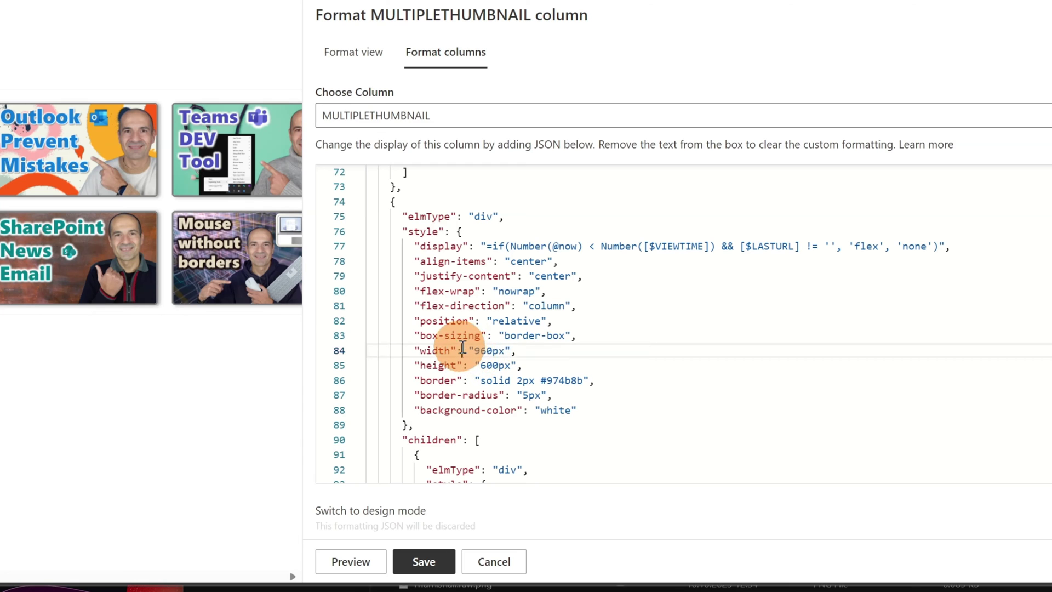
left_click_drag(463, 351, 577, 371)
scroll(608, 362, "down", 5)
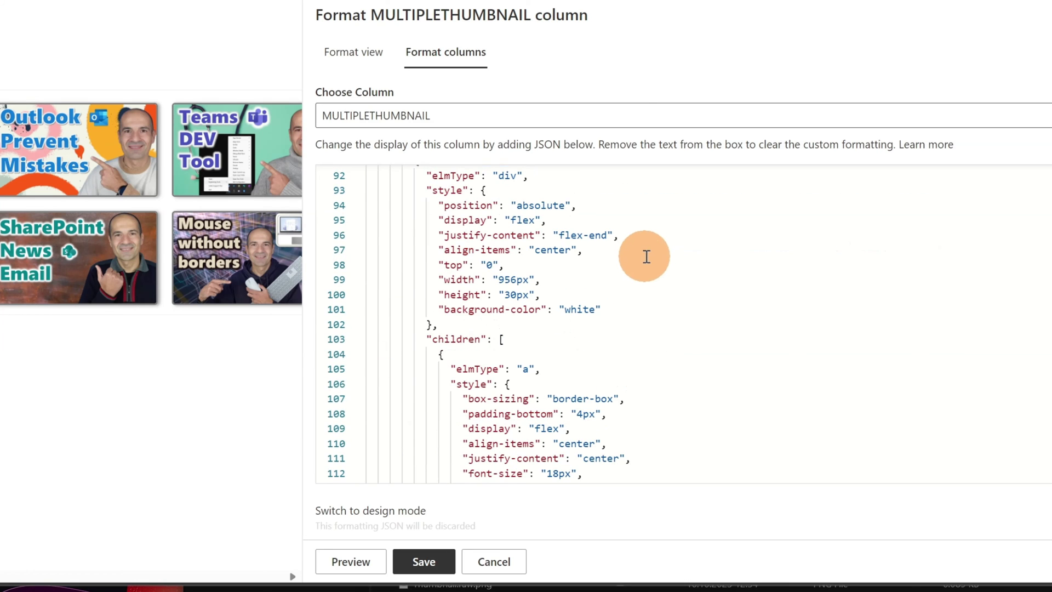
scroll(647, 250, "down", 5)
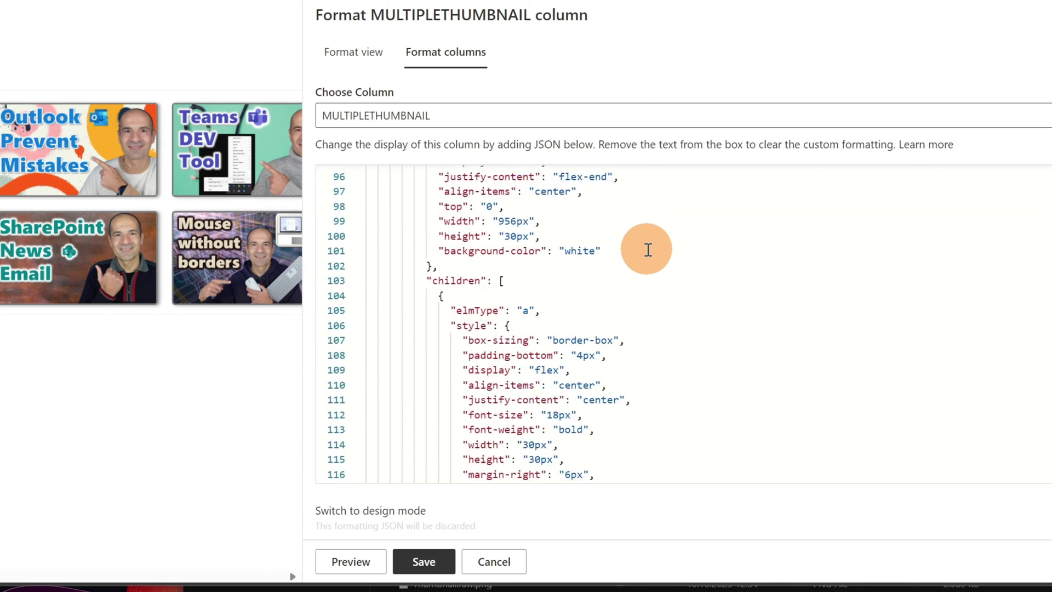
Step: Examine the preview link's href, target, title and iconName attributes in the JSON, and close the column formatting without saving
scroll(647, 250, "down", 1)
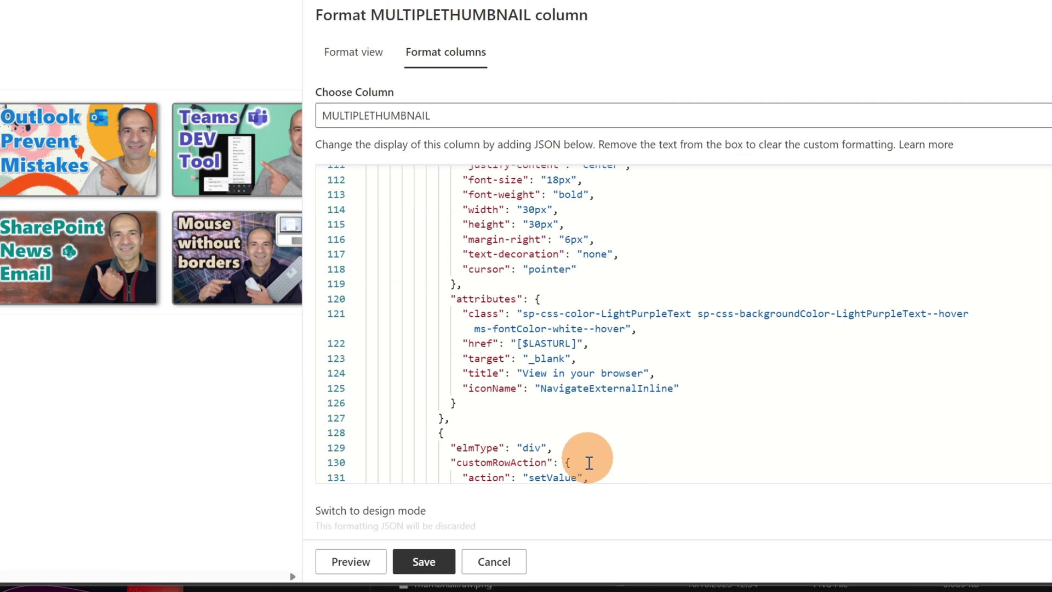
left_click(516, 564)
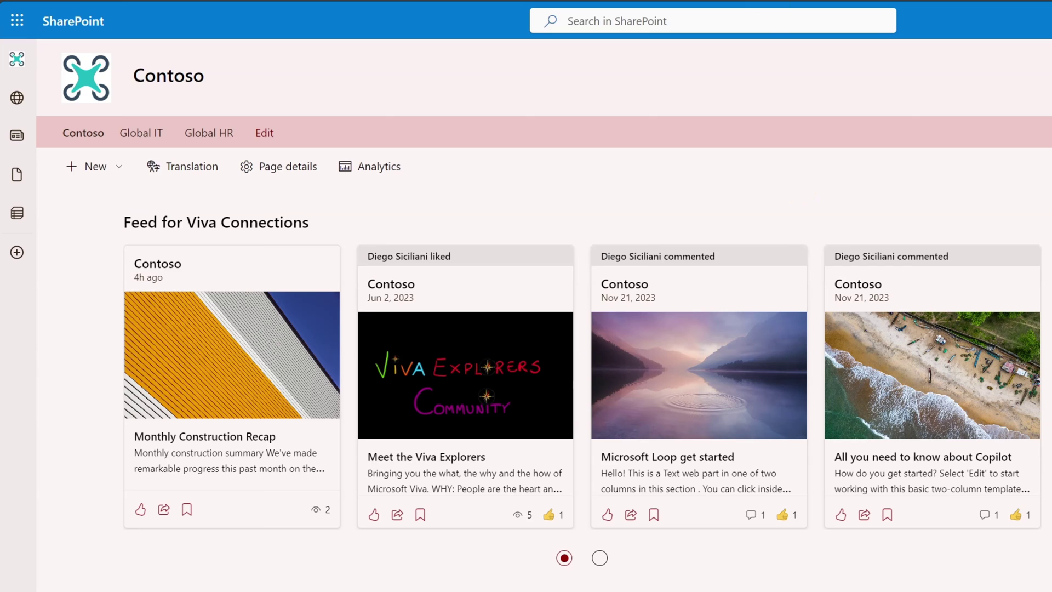
Step: Create a blank list named Image Gallery on the Contoso site, keeping it shown in the site navigation
left_click(112, 165)
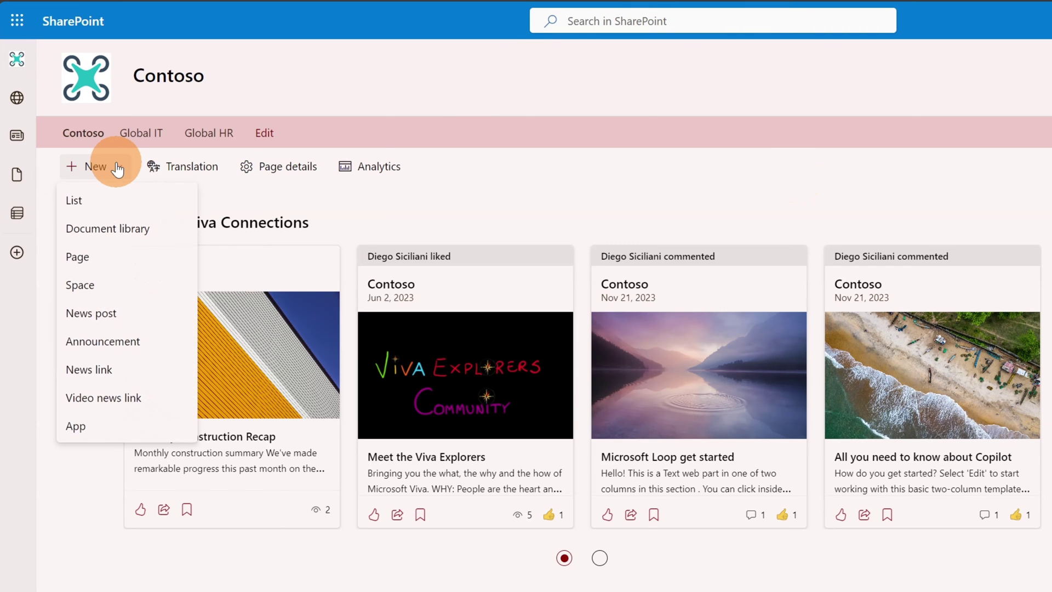
left_click(110, 200)
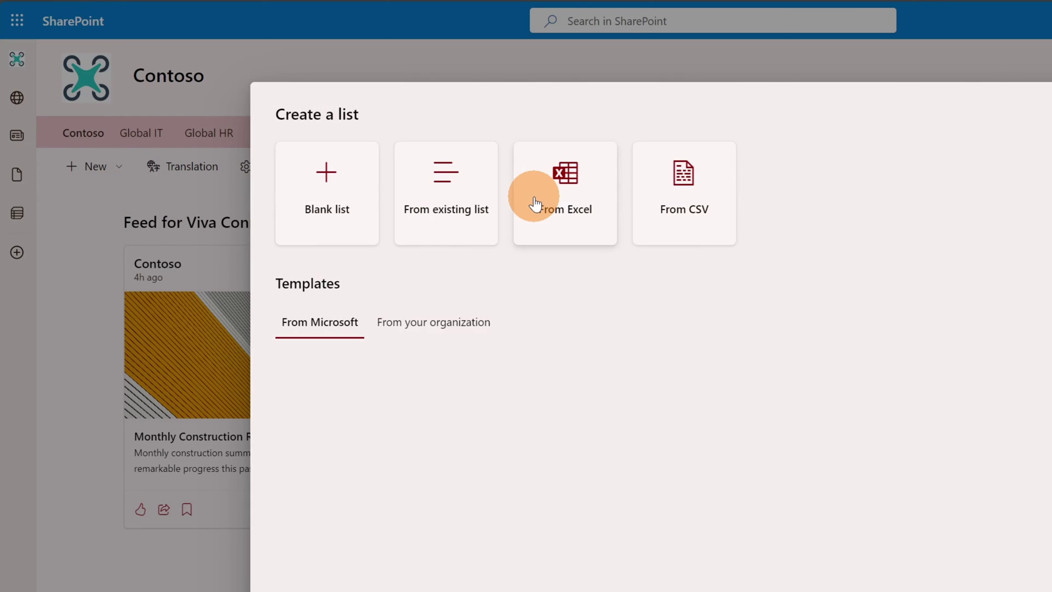
left_click(346, 205)
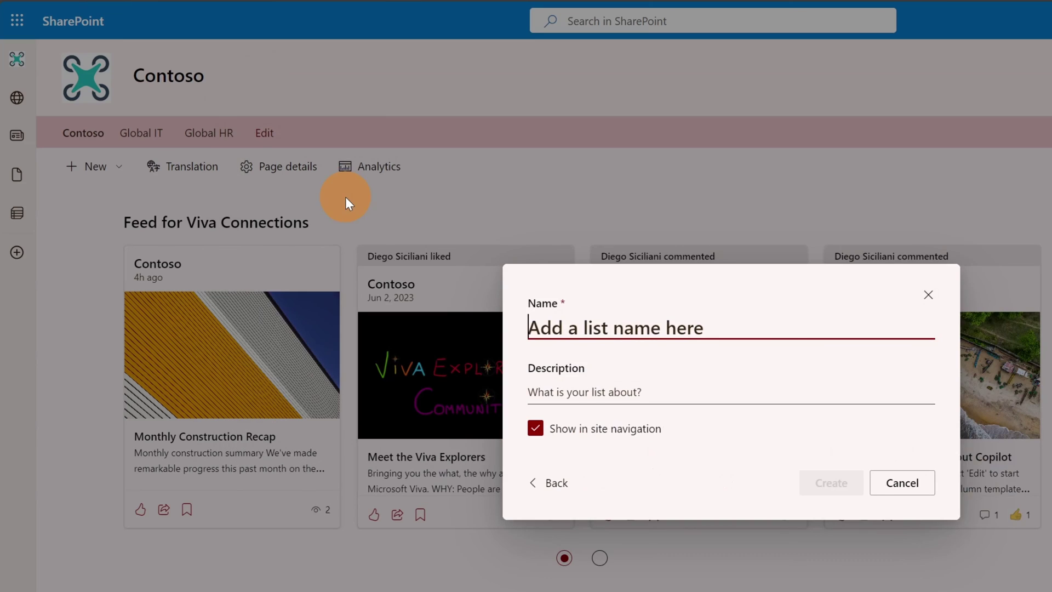
type("I")
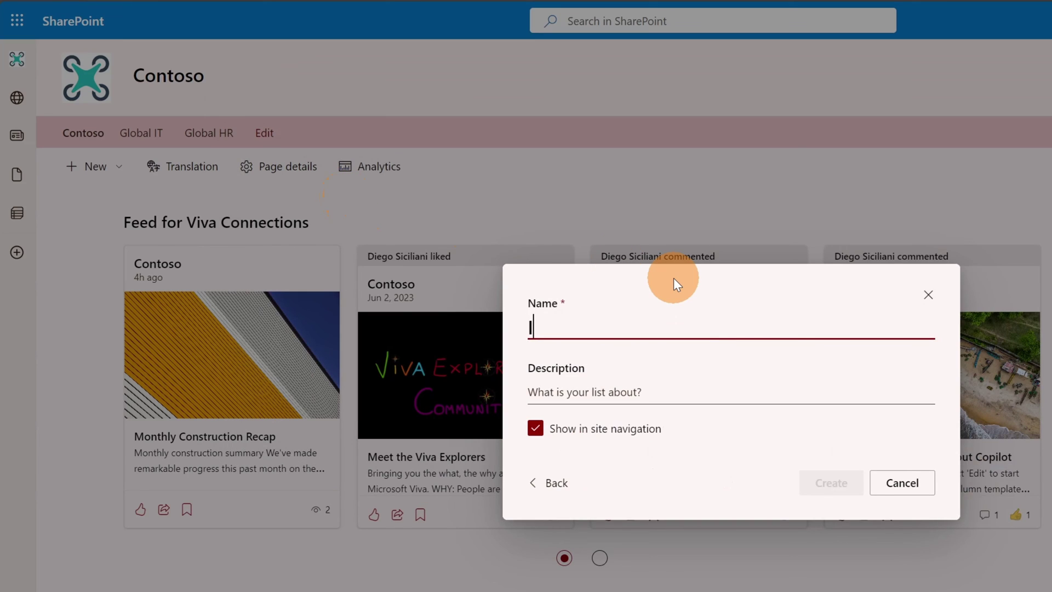
type("mage L")
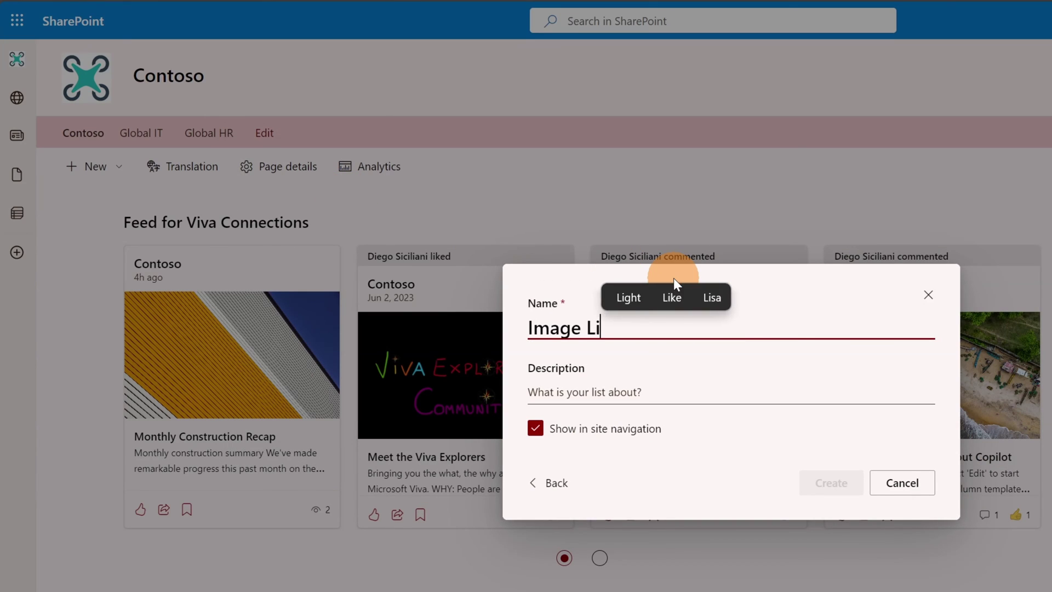
key("BackSpace")
type("Gallery")
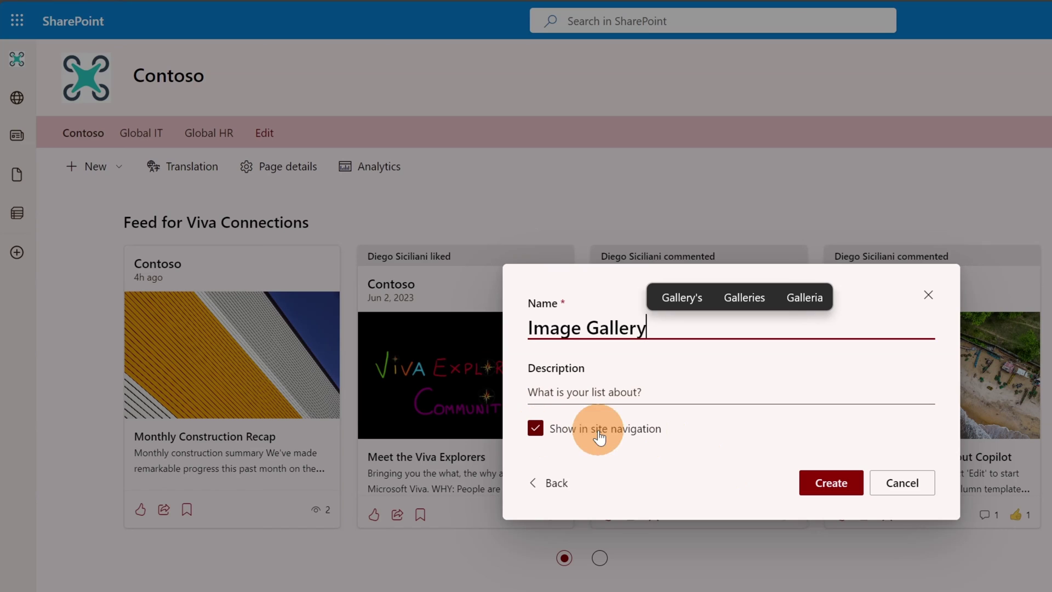
left_click(830, 483)
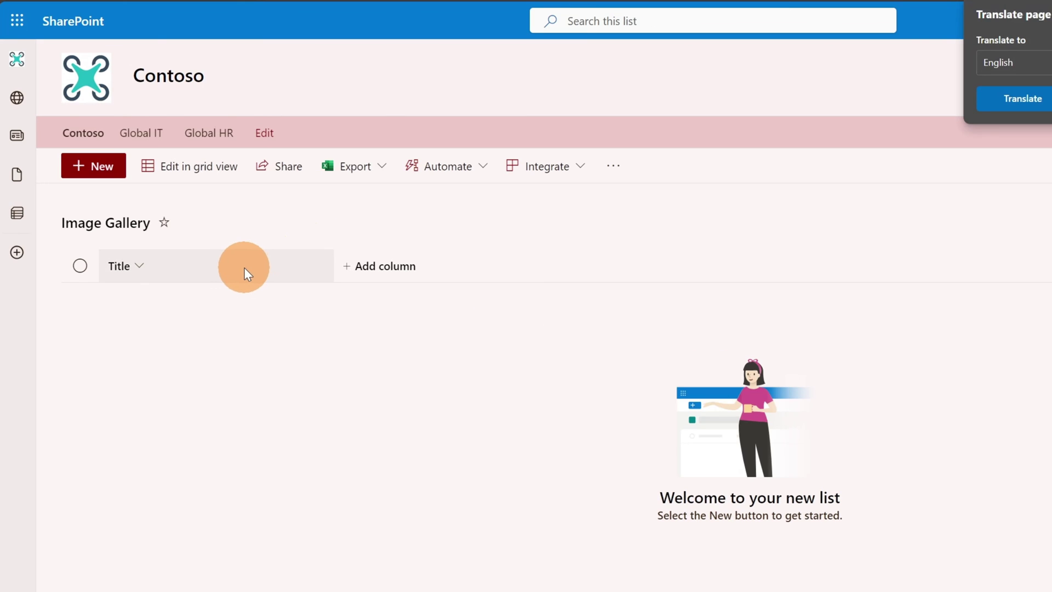
Step: Add a Choice column named Thumbnail to the Image Gallery list and allow multiple selections
left_click(358, 268)
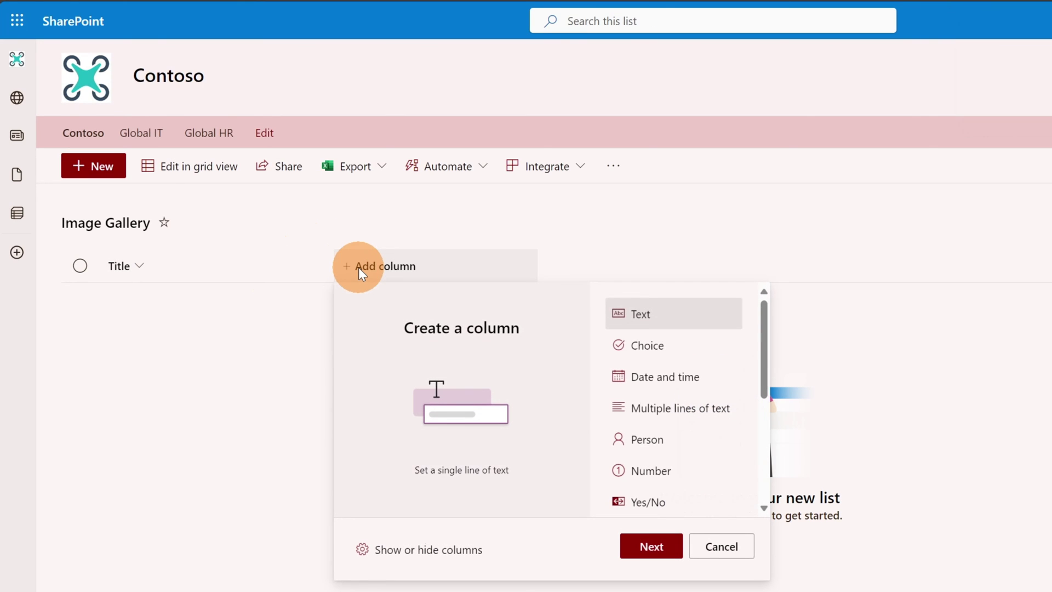
left_click(686, 345)
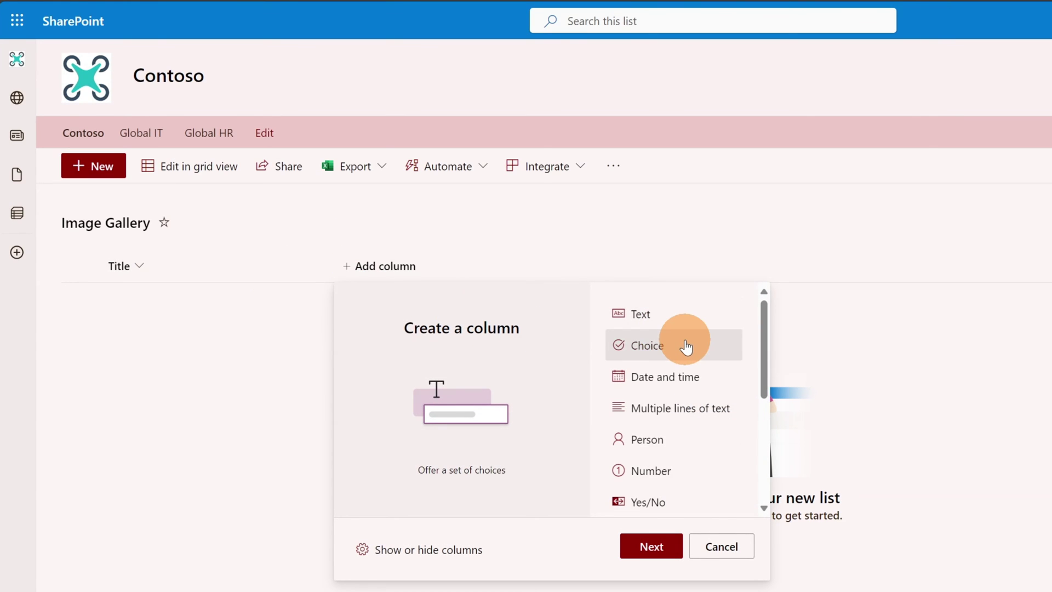
left_click(652, 546)
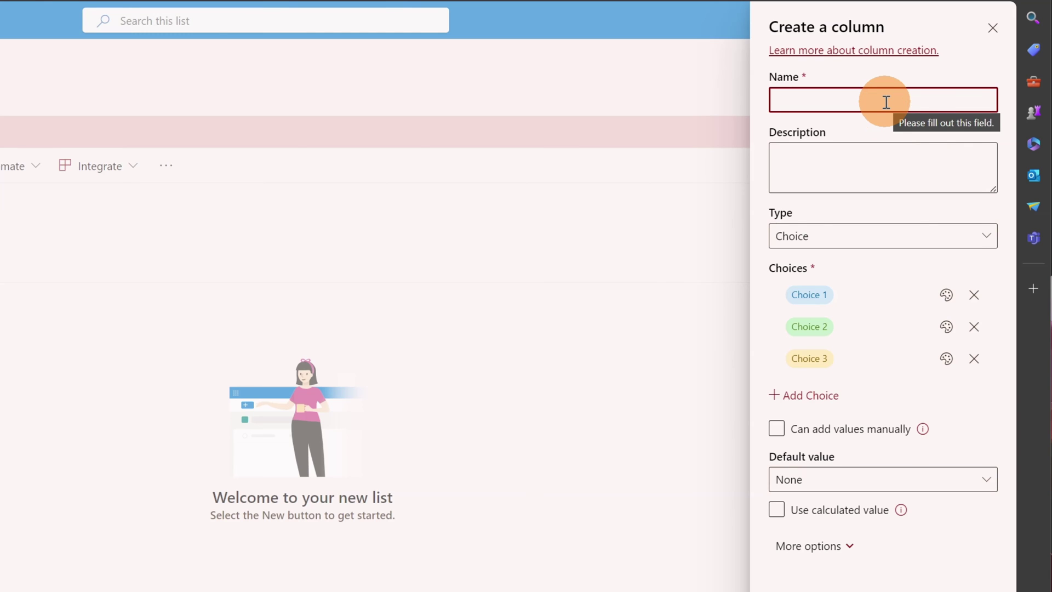
type("Thumbn")
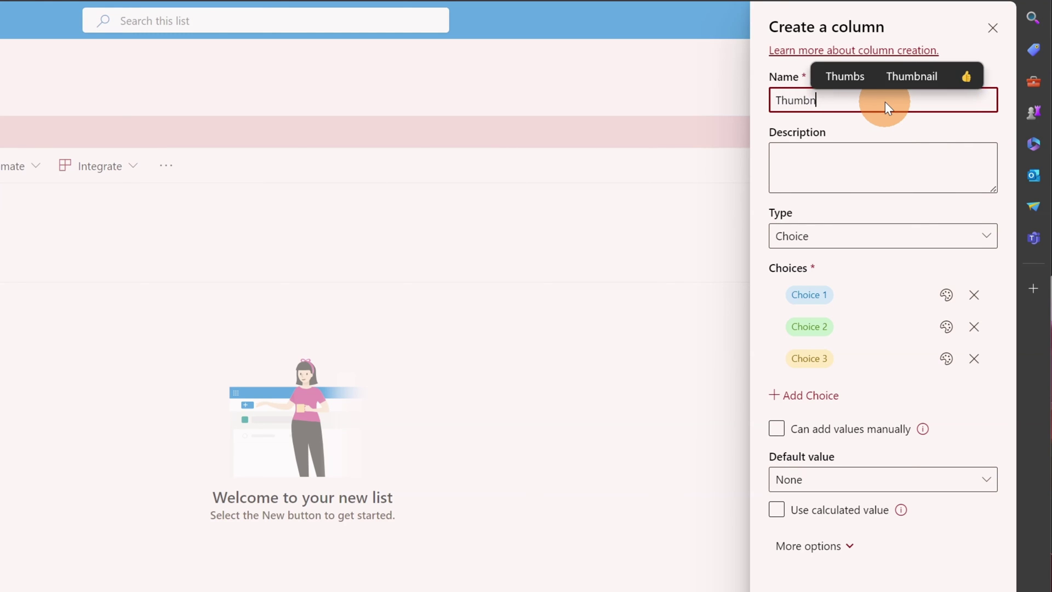
type("ail")
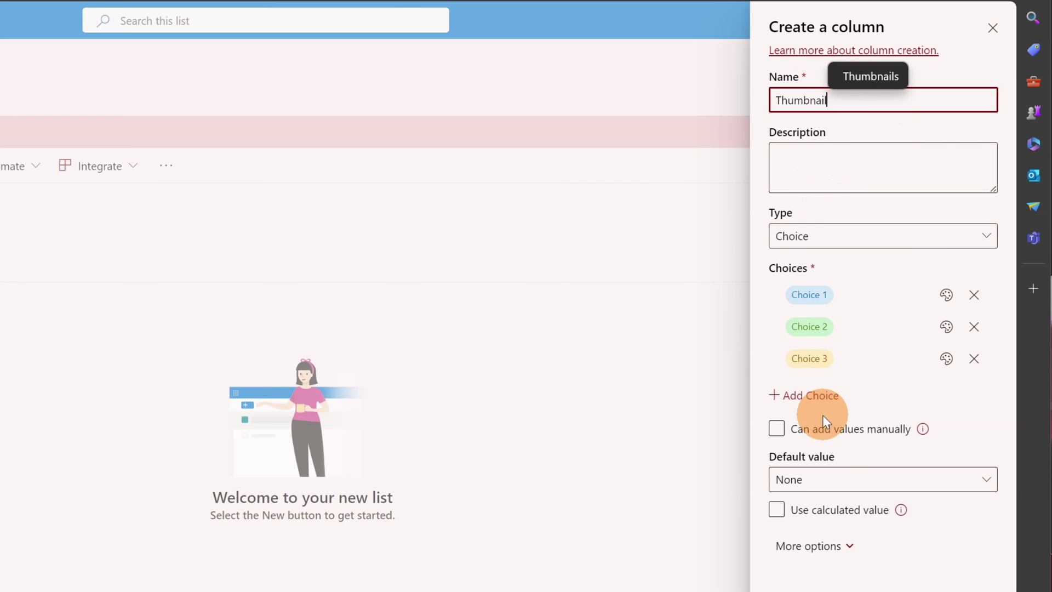
left_click(846, 548)
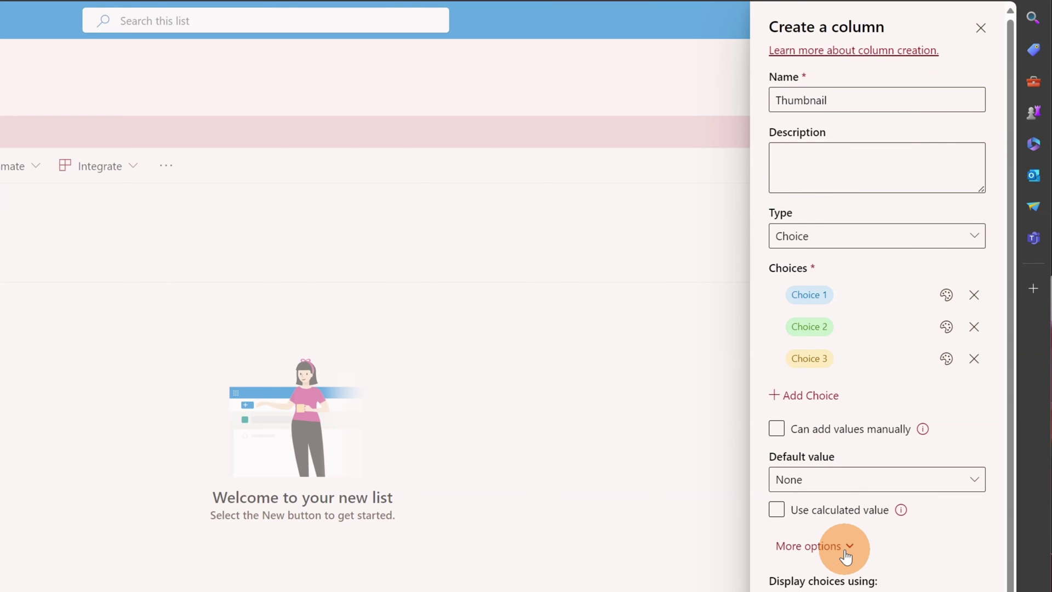
scroll(847, 548, "down", 3)
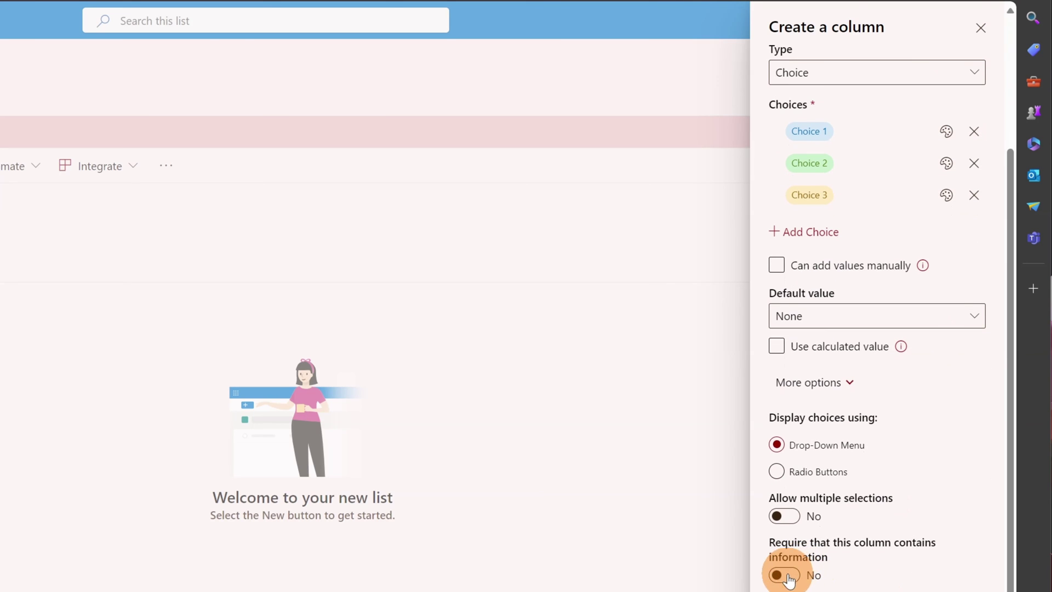
left_click(783, 516)
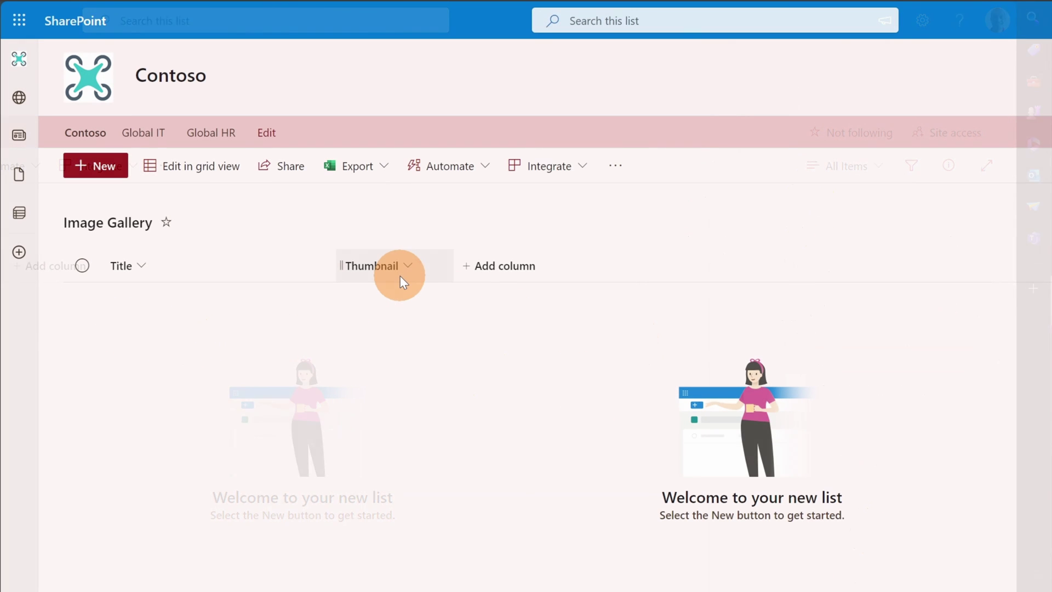
Step: Open the Image column's formatting in the existing Image Gallery list on the other site and copy its entire JSON
left_click(400, 275)
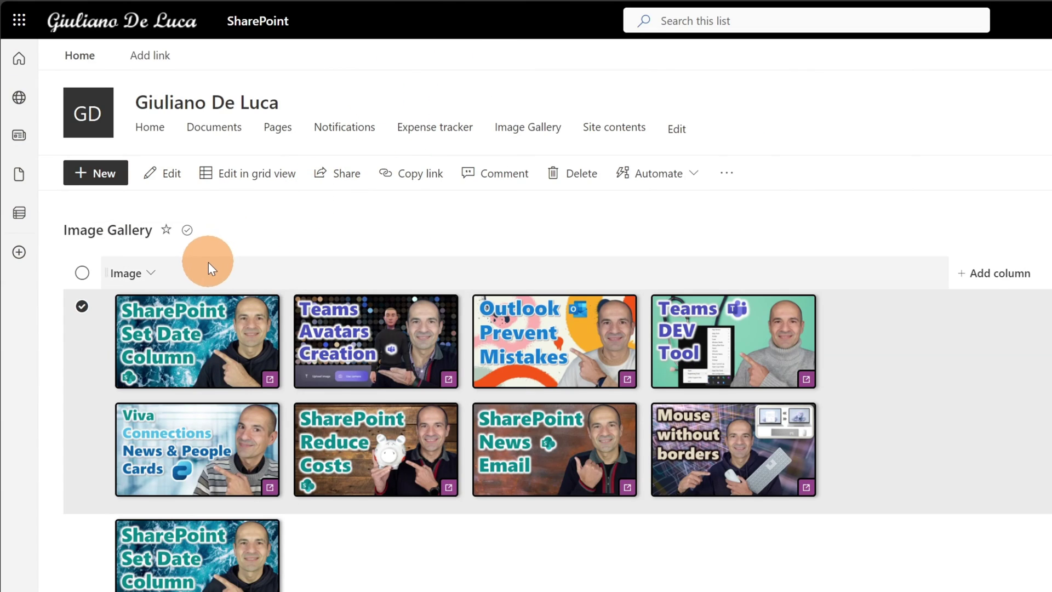
left_click(209, 268)
mouse_move(177, 332)
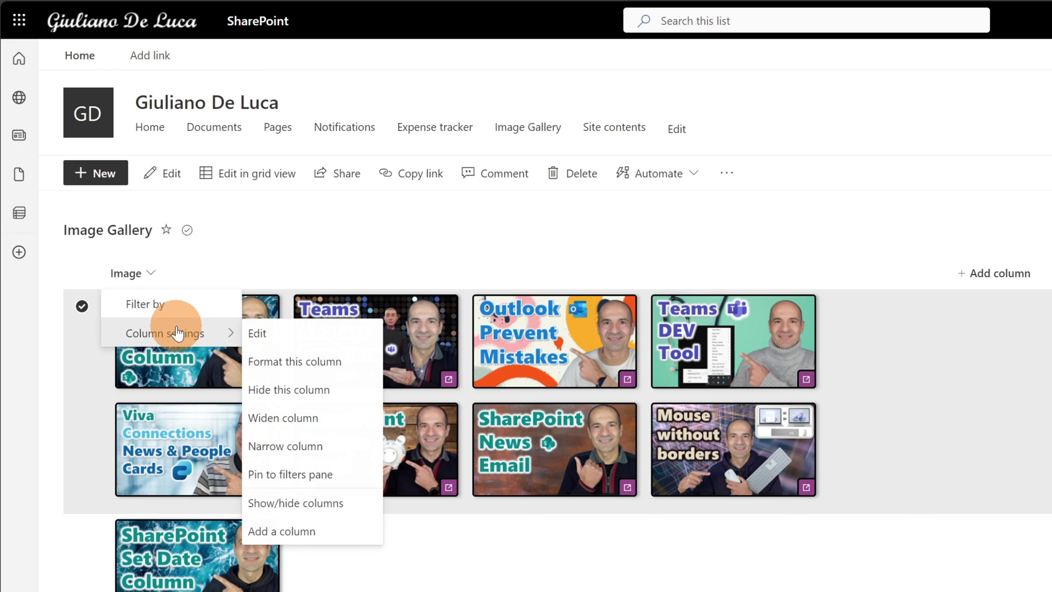
left_click(318, 366)
key("ctrl+a")
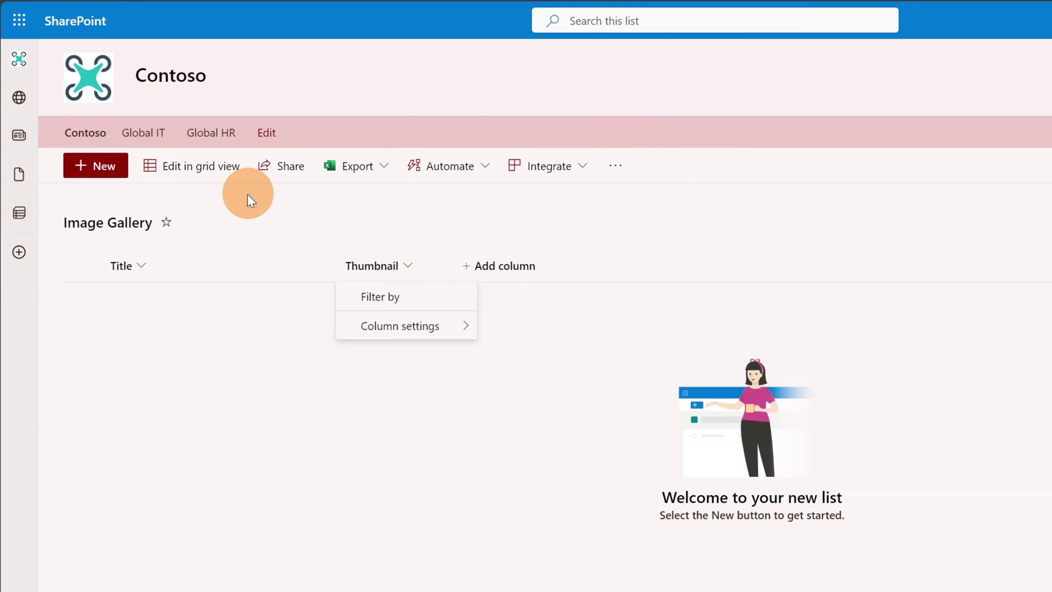
Step: Replace the Thumbnail column's formatting JSON in the Contoso list with the copied gallery JSON and save it
mouse_move(404, 337)
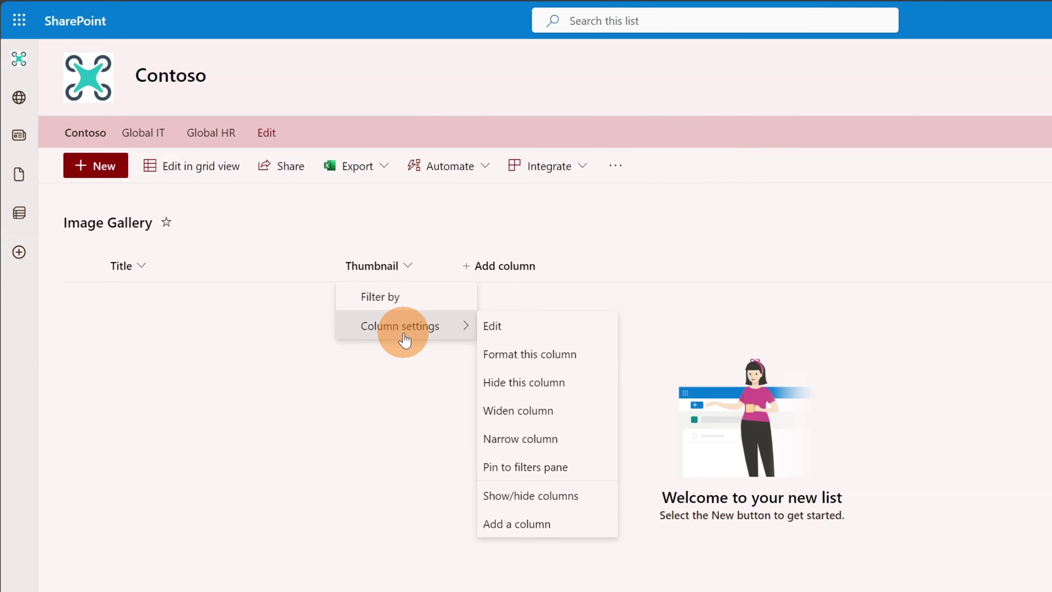
left_click(535, 355)
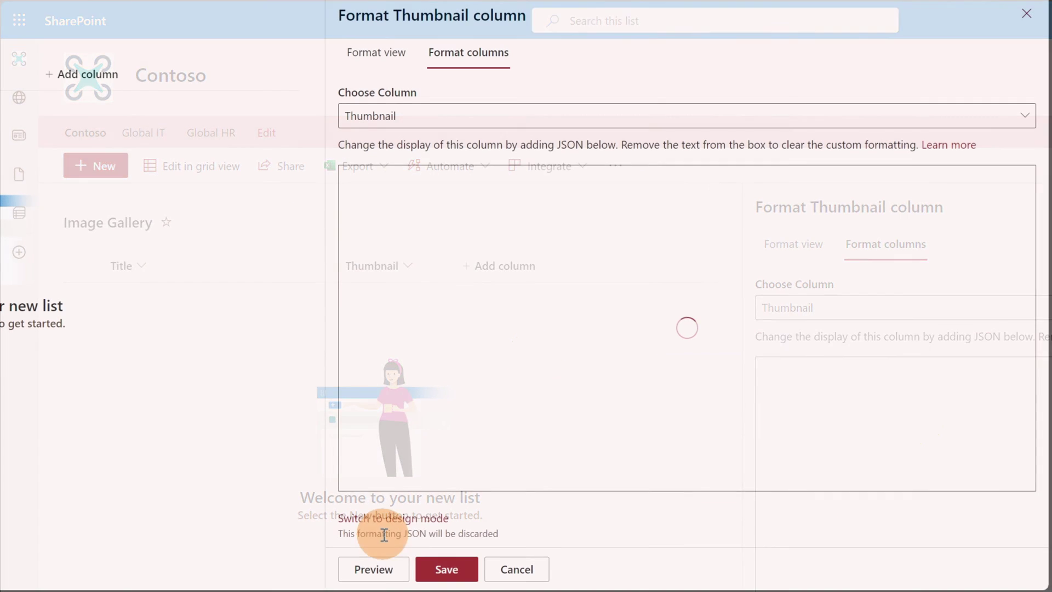
key("ctrl+a")
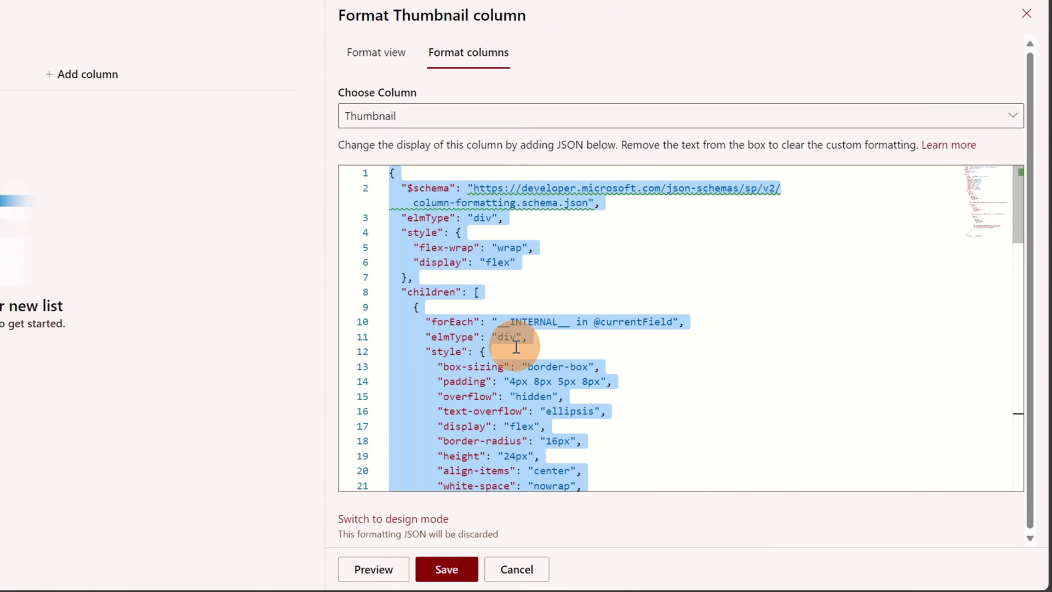
key("ctrl+v")
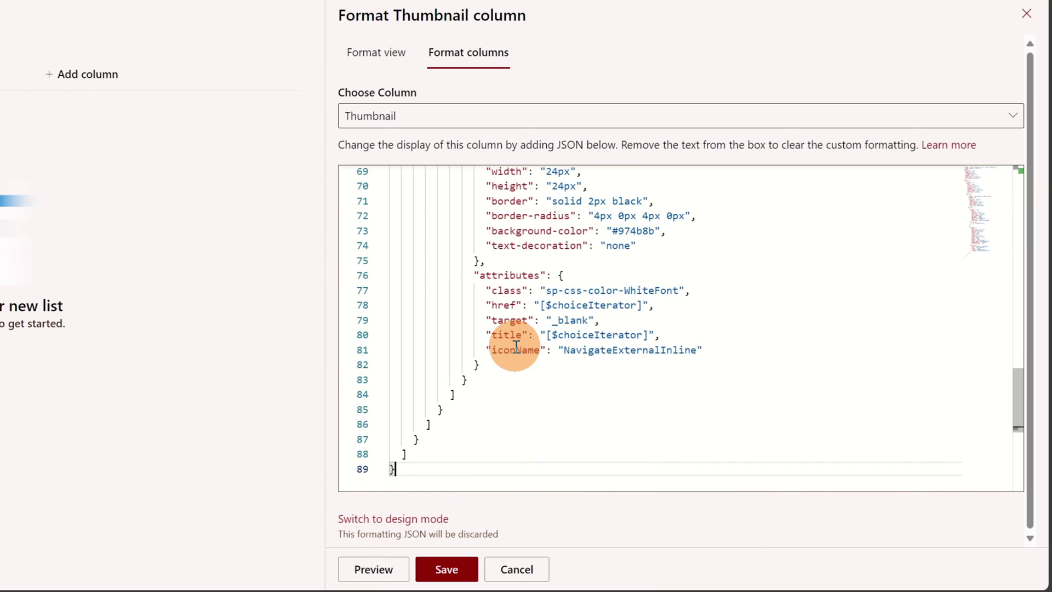
left_click(446, 569)
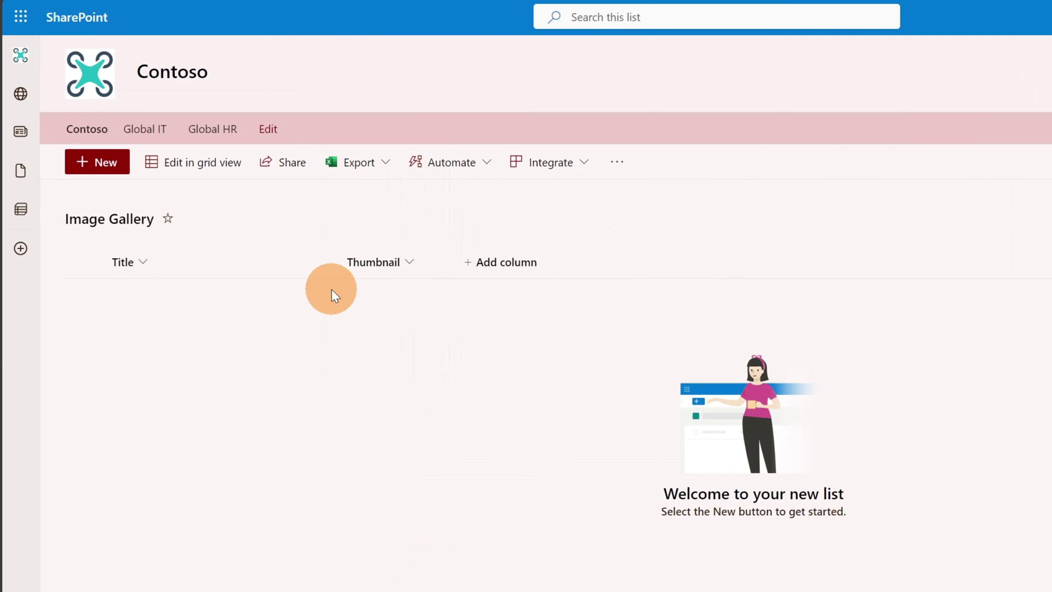
Step: Remove the Title column from the Image Gallery list's All Items view
left_click(210, 266)
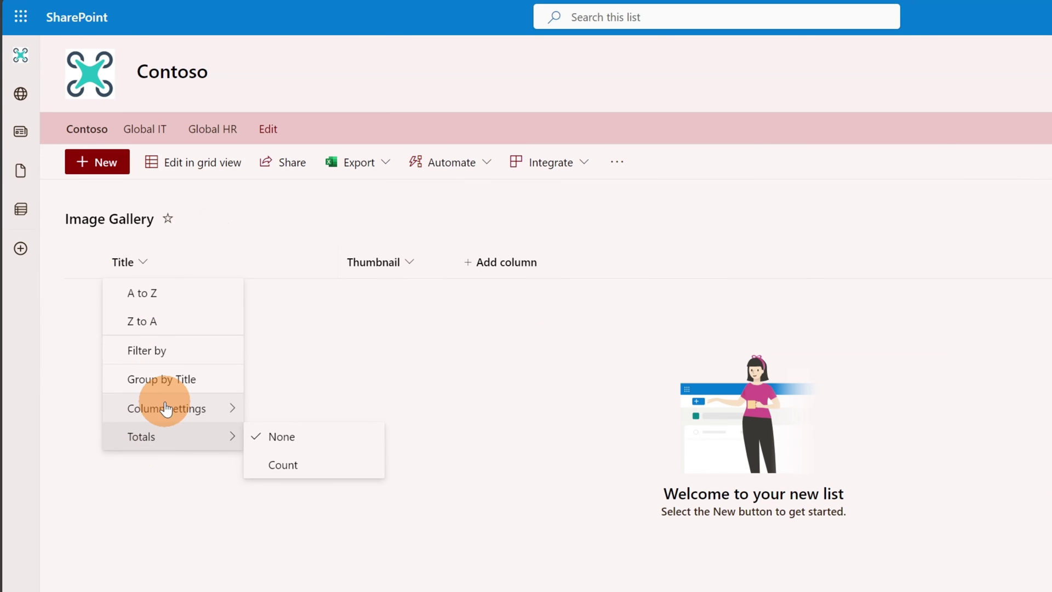
mouse_move(134, 408)
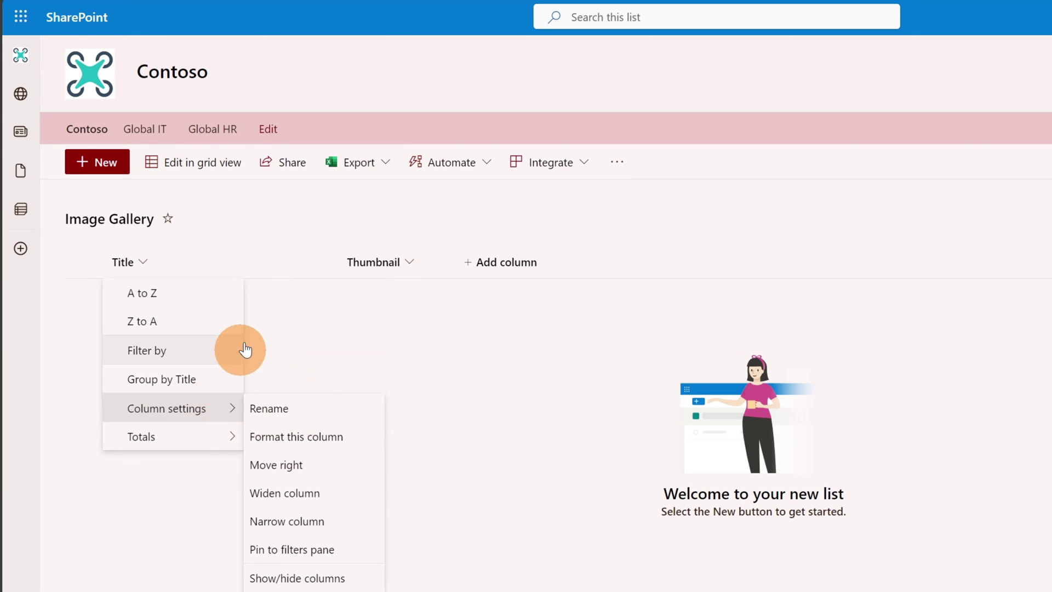
key("Escape")
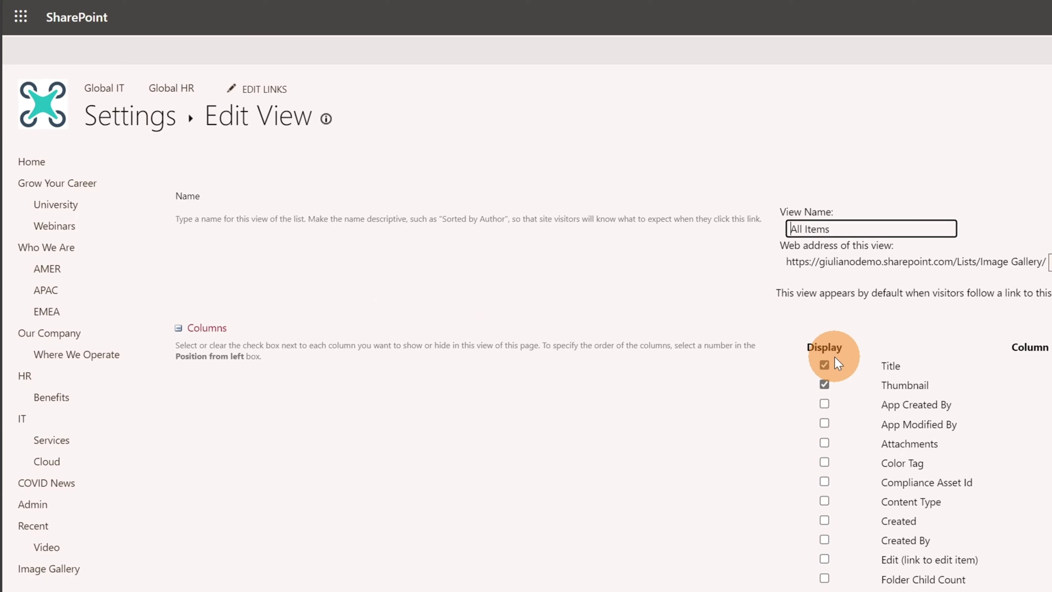
left_click(824, 365)
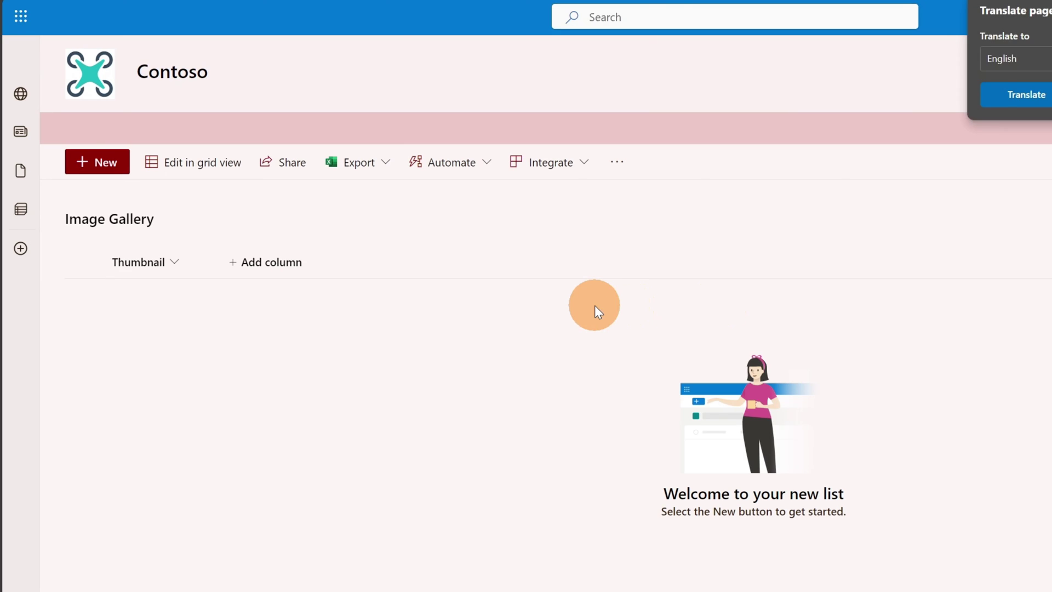
left_click(180, 264)
left_click(195, 329)
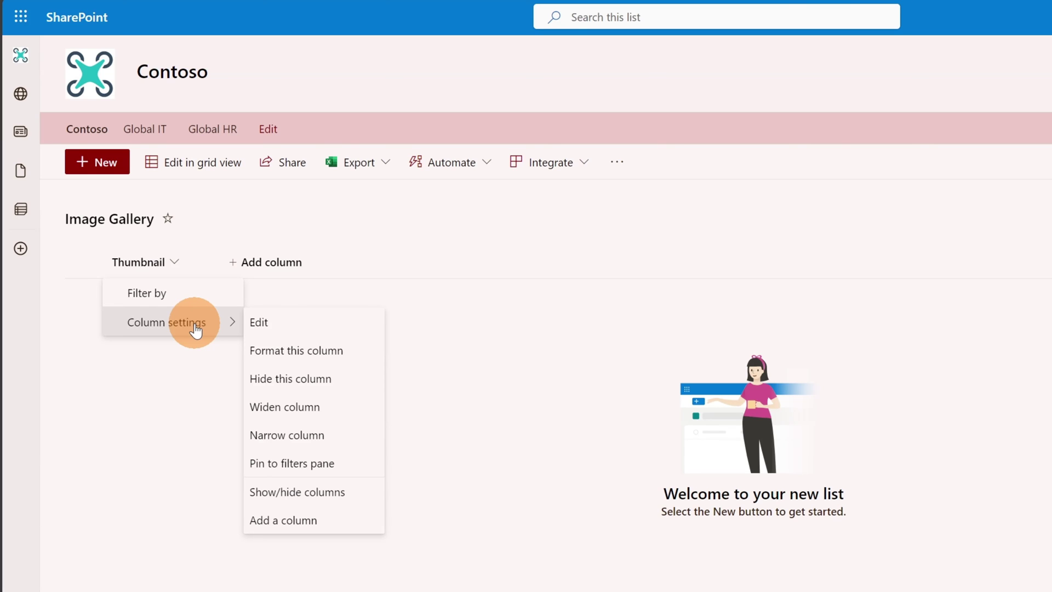
left_click(196, 324)
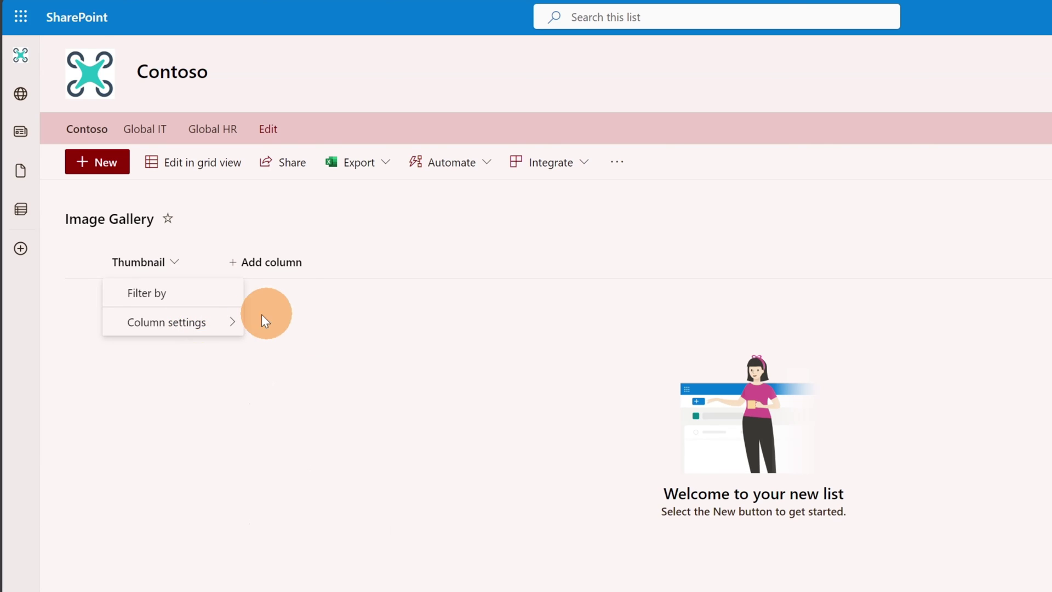
left_click(301, 300)
left_click(104, 162)
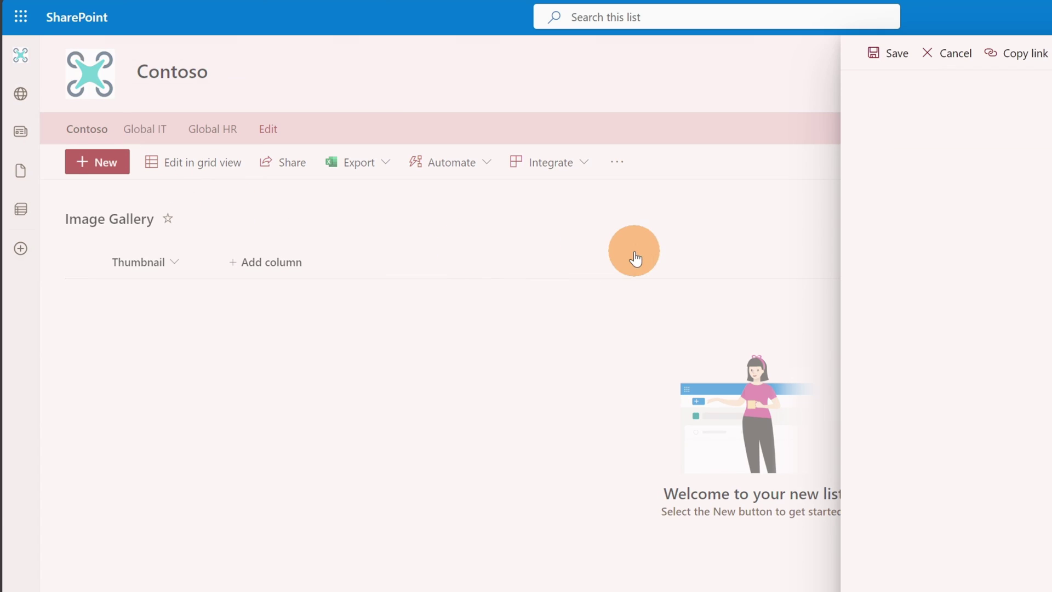
key("Escape")
Step: Open the Thumbnail column of the Contoso Image Gallery list for editing
left_click(188, 263)
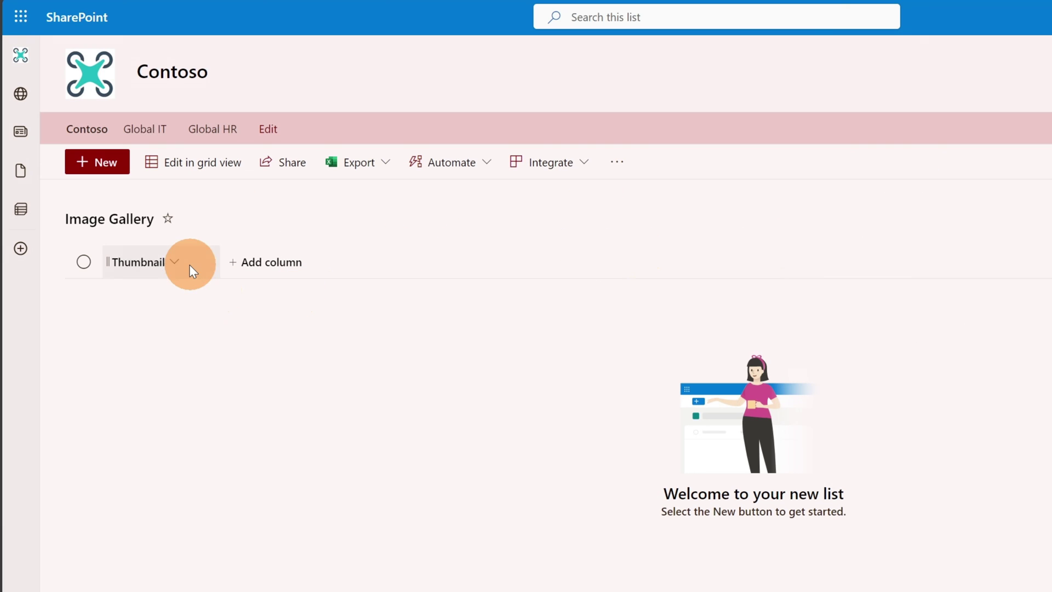
left_click(171, 329)
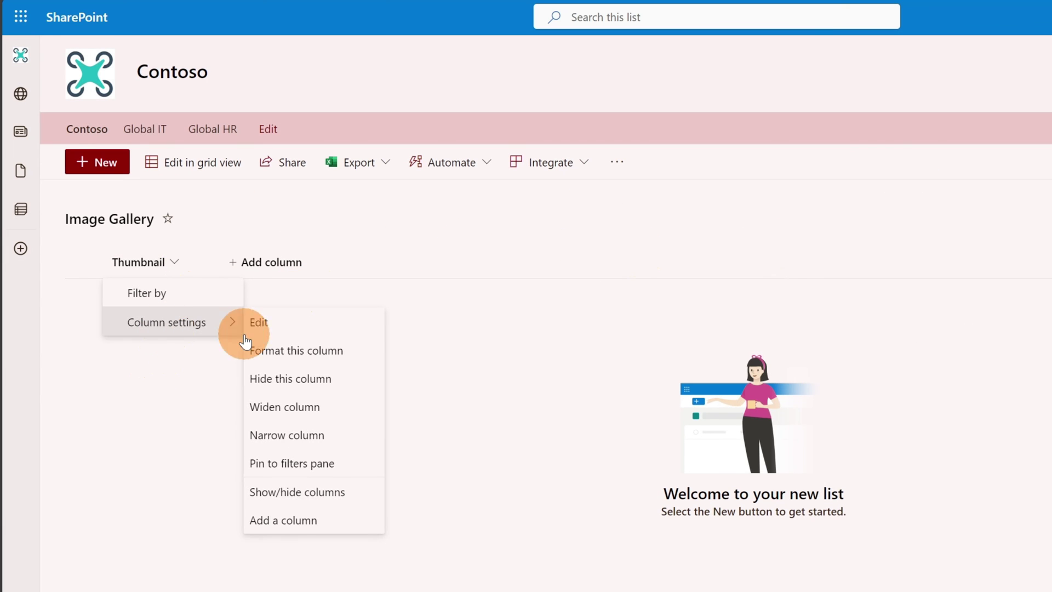
left_click(296, 338)
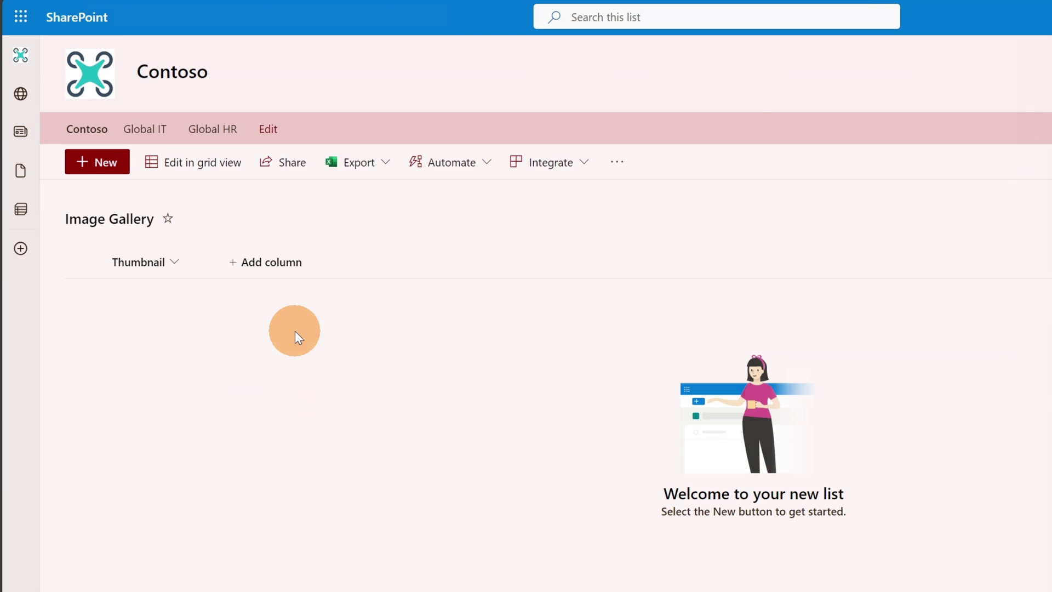
Step: Open the Image column for editing in the existing Image Gallery list on the other site and copy all its image URL choices
left_click(899, 305)
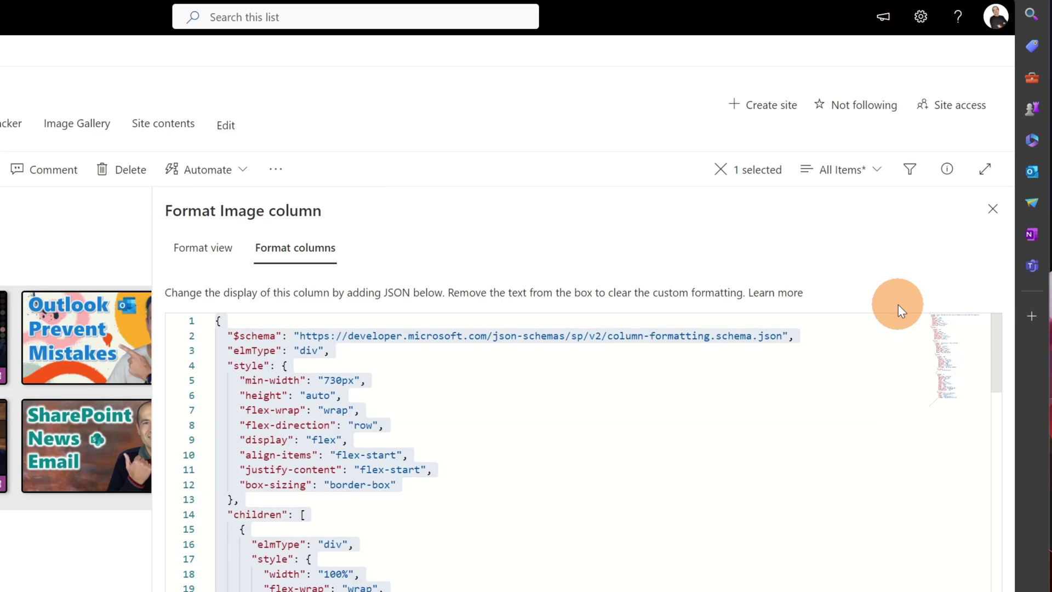
key("ctrl+a")
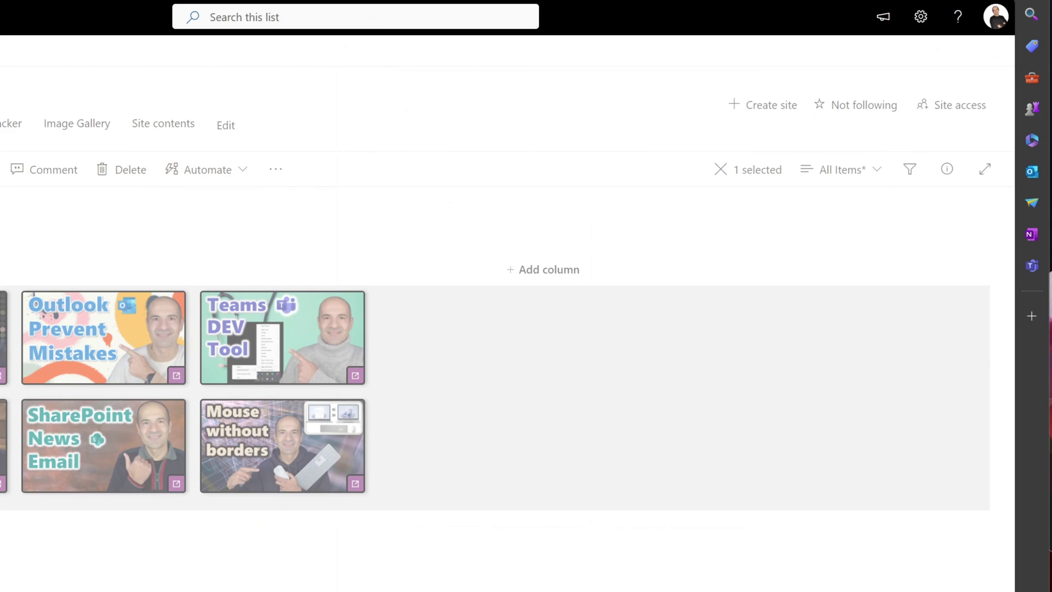
left_click(358, 261)
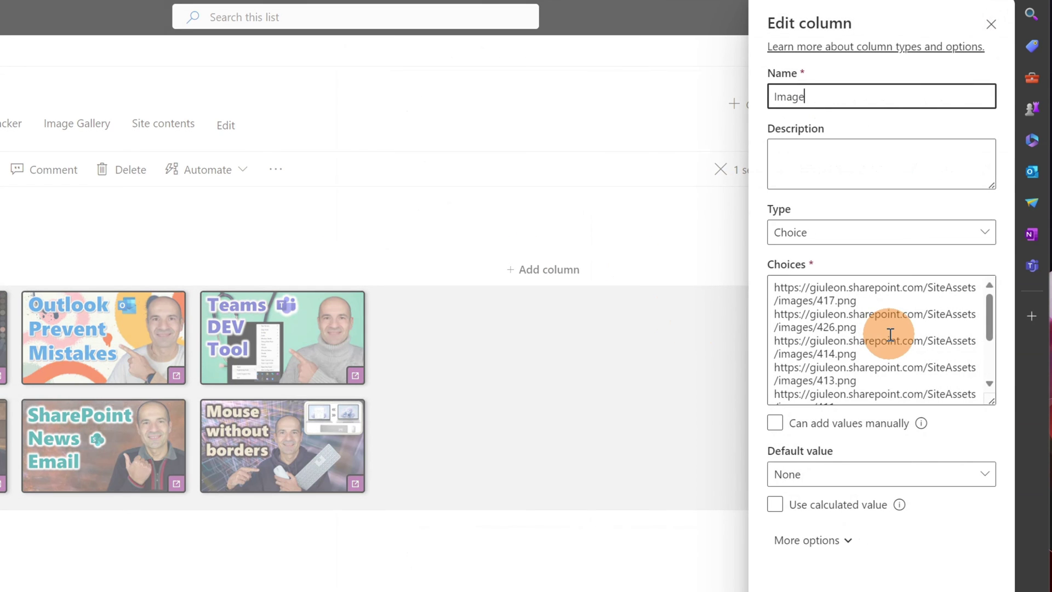
left_click(890, 333)
key("ctrl+a")
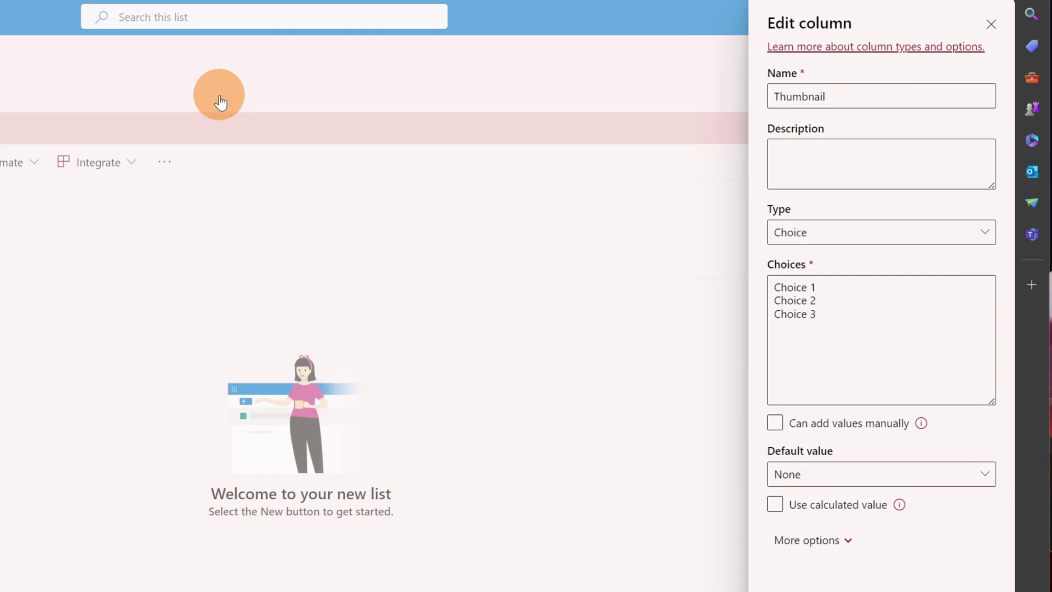
Step: Replace the Thumbnail column's default choices in the Contoso list with the copied image URLs and save the column
left_click(851, 323)
key("ctrl+a")
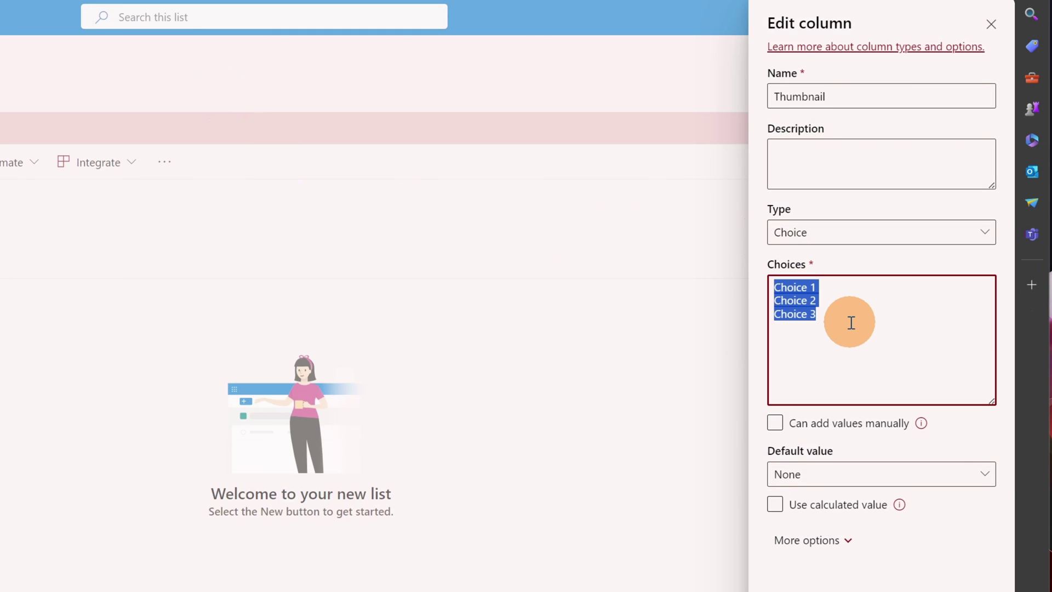
key("ctrl+v")
scroll(838, 307, "up", 3)
scroll(832, 297, "up", 2)
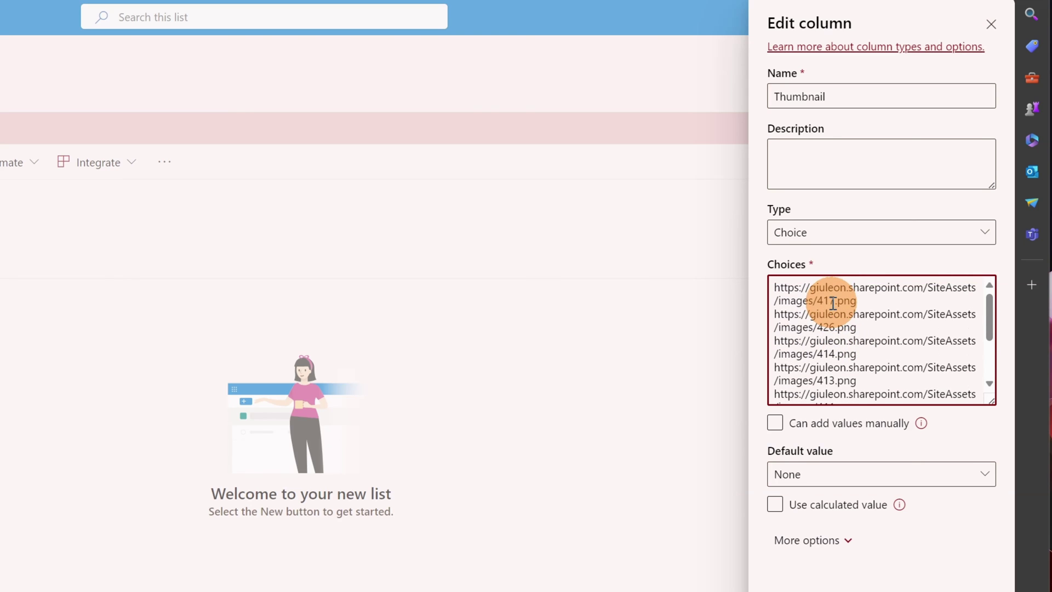
double_click(830, 287)
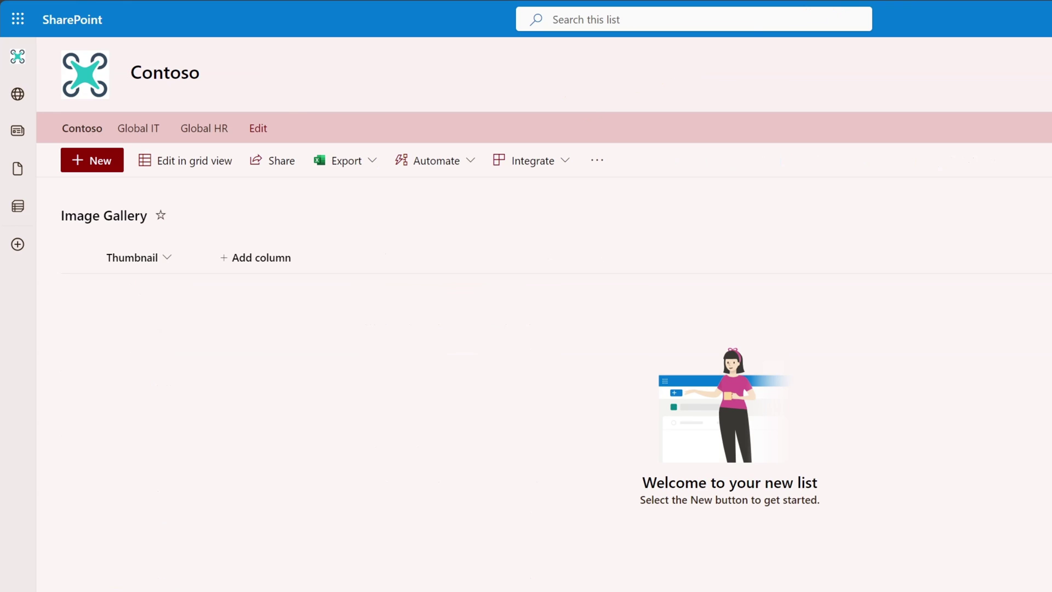
Step: Create a new Image Gallery item titled xx and browse the images offered for its Thumbnail field
left_click(109, 178)
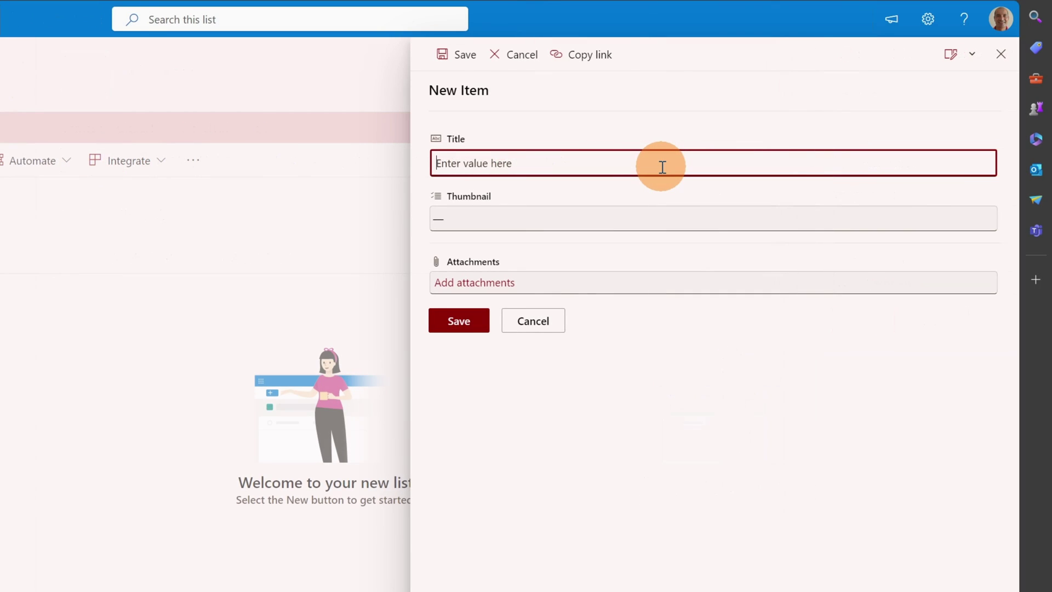
type("xx")
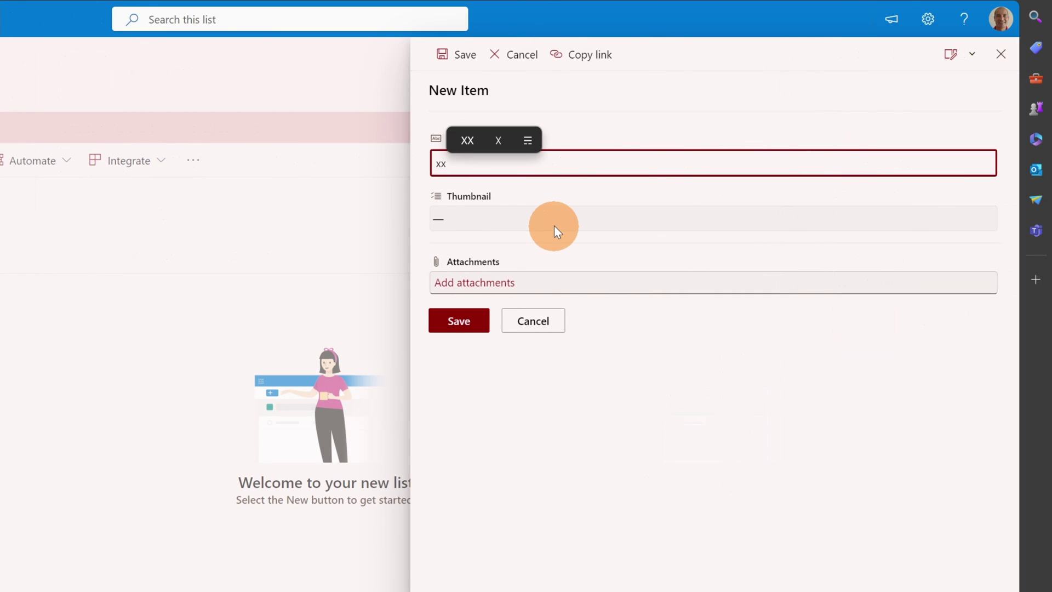
left_click(555, 225)
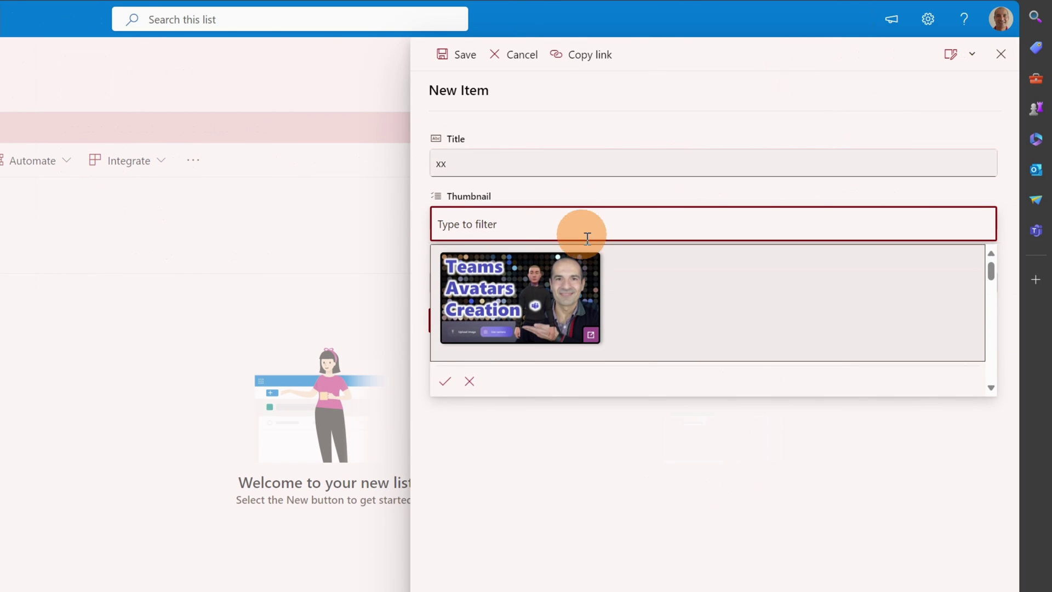
scroll(652, 281, "down", 5)
scroll(652, 282, "down", 4)
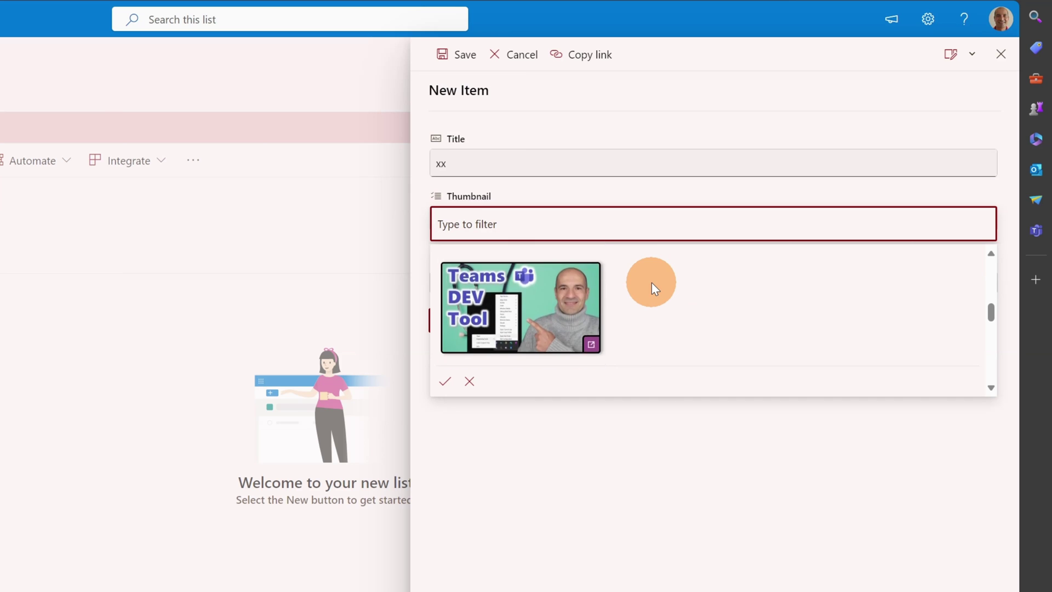
scroll(652, 281, "up", 4)
scroll(652, 282, "up", 1)
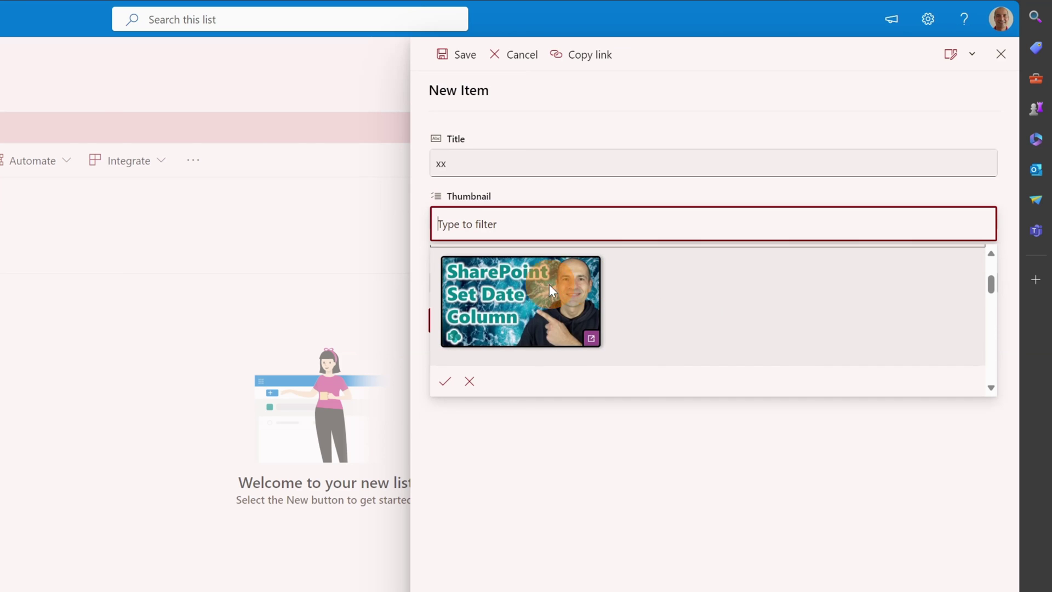
Step: Select all eight images as the new item's Thumbnail values, from SharePoint Set Date Column through Teams Avatars Creation
left_click(543, 284)
left_click(522, 372)
left_click(521, 395)
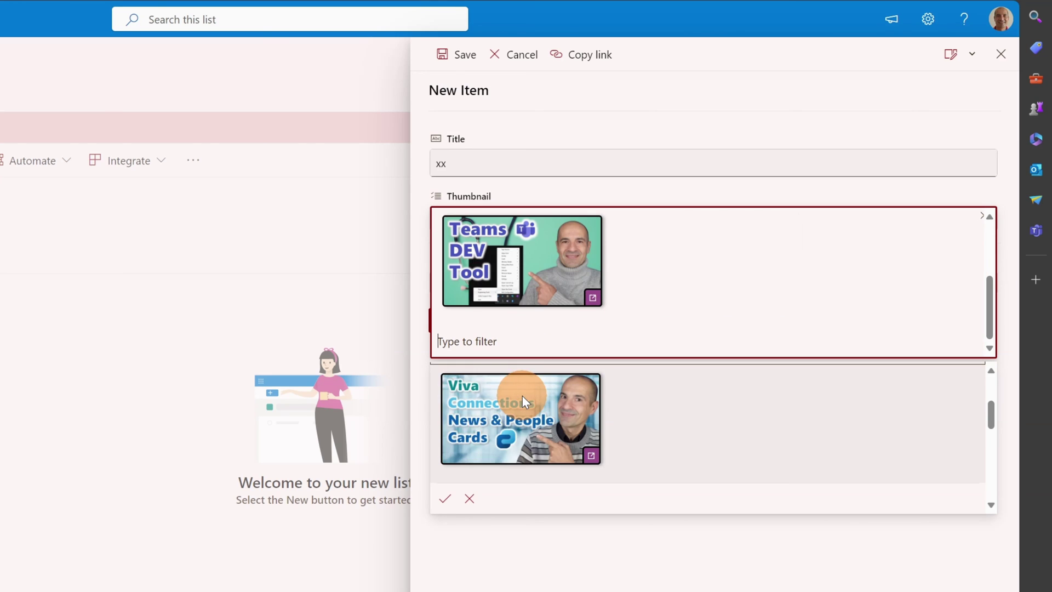
left_click(521, 395)
left_click(522, 396)
left_click(521, 396)
left_click(522, 395)
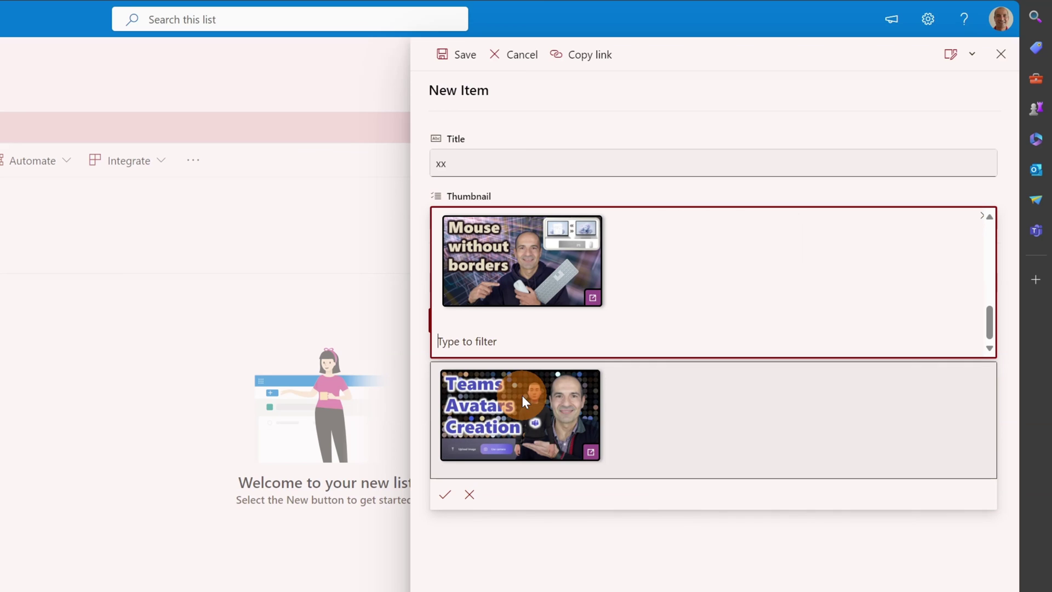
left_click(521, 395)
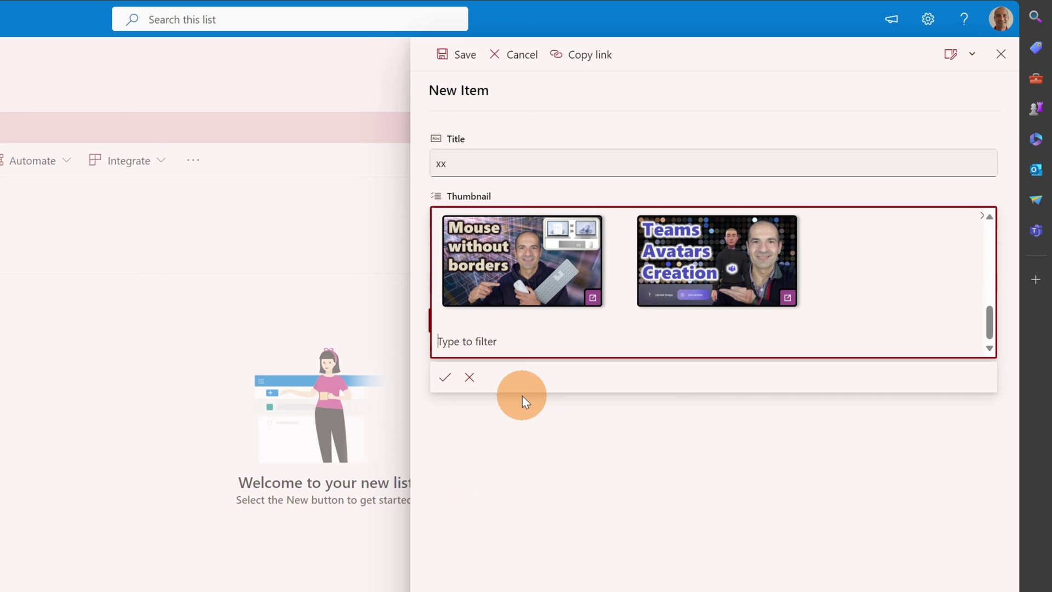
Step: Save the item with the chosen images and widen the Thumbnail column until five images fit per row
left_click(446, 378)
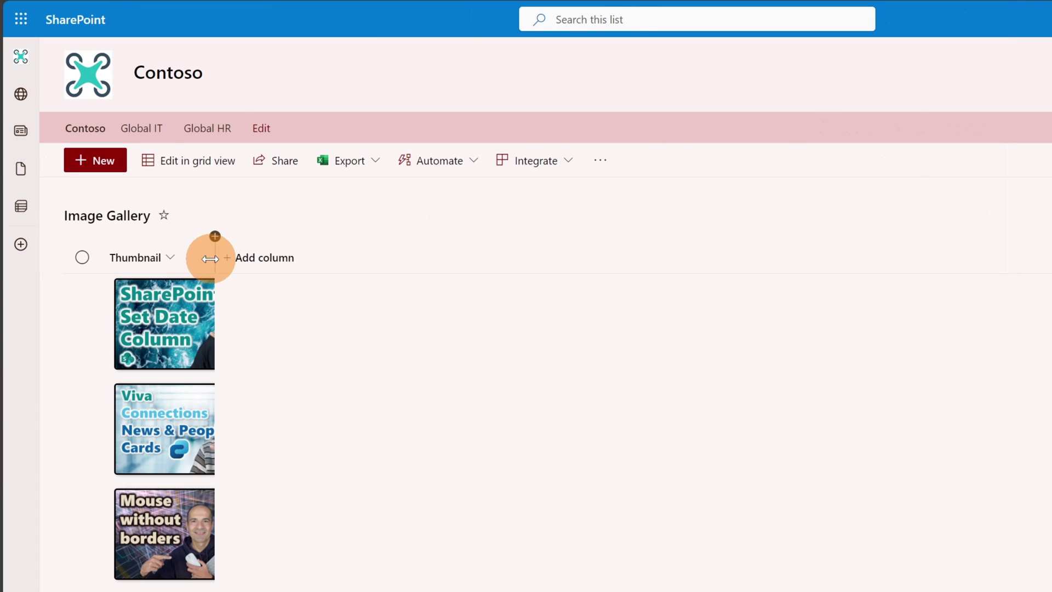
left_click_drag(209, 258, 1051, 259)
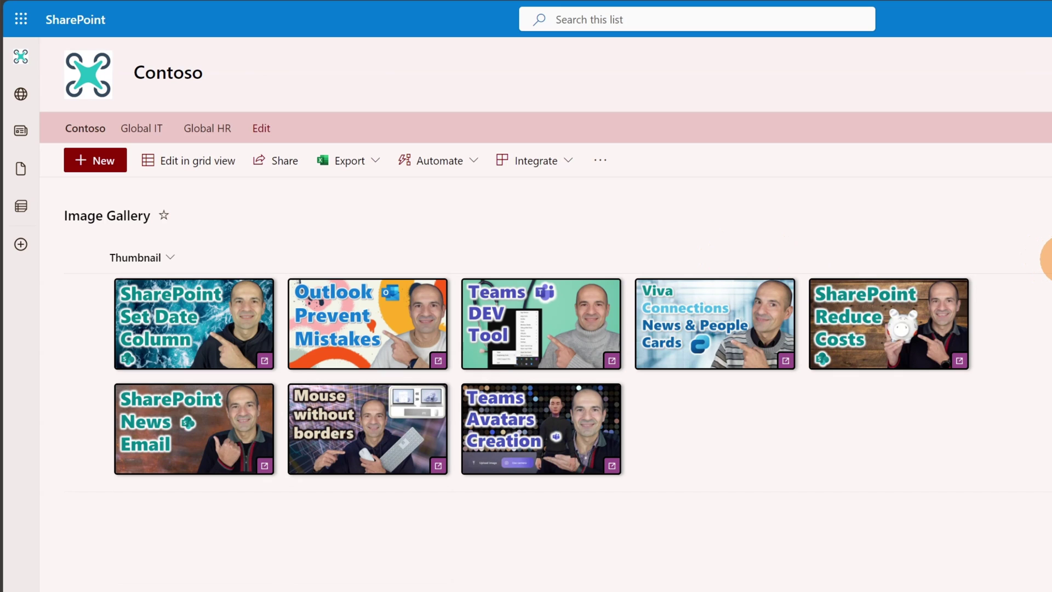